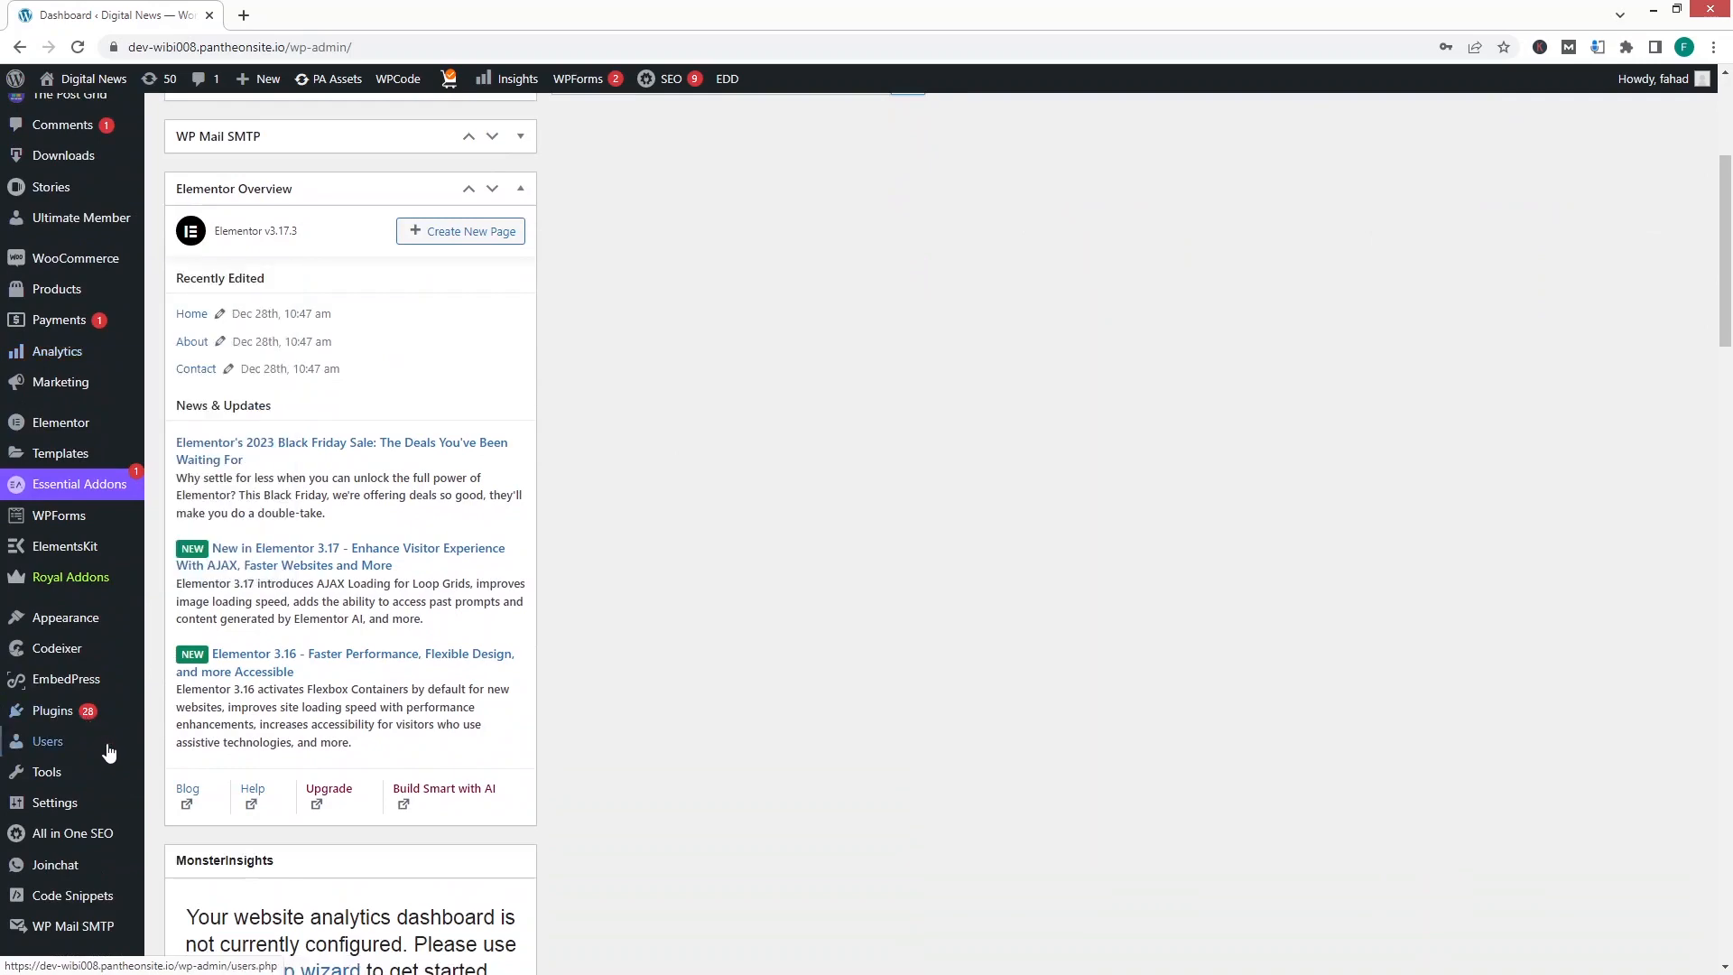
# - Search for "rank math" among the available plugins, and install and activate Rank Math SEO
pyautogui.scroll(-2, 109, 767)
pyautogui.moveTo(218, 577)
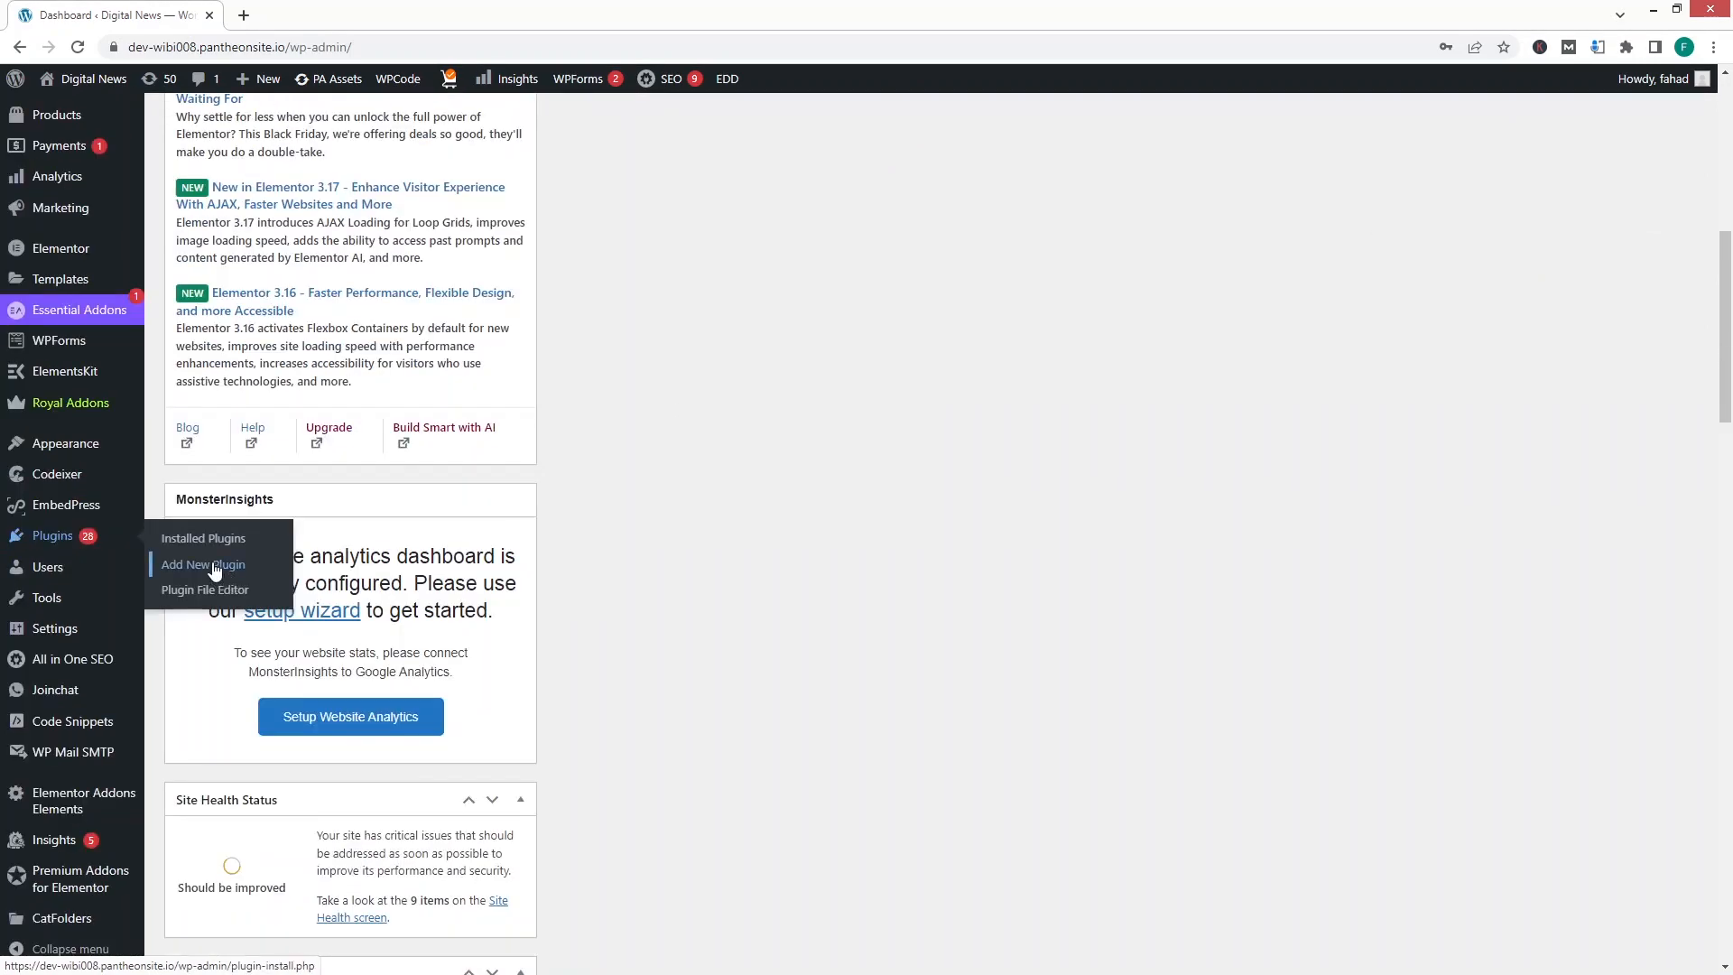
pyautogui.click(223, 576)
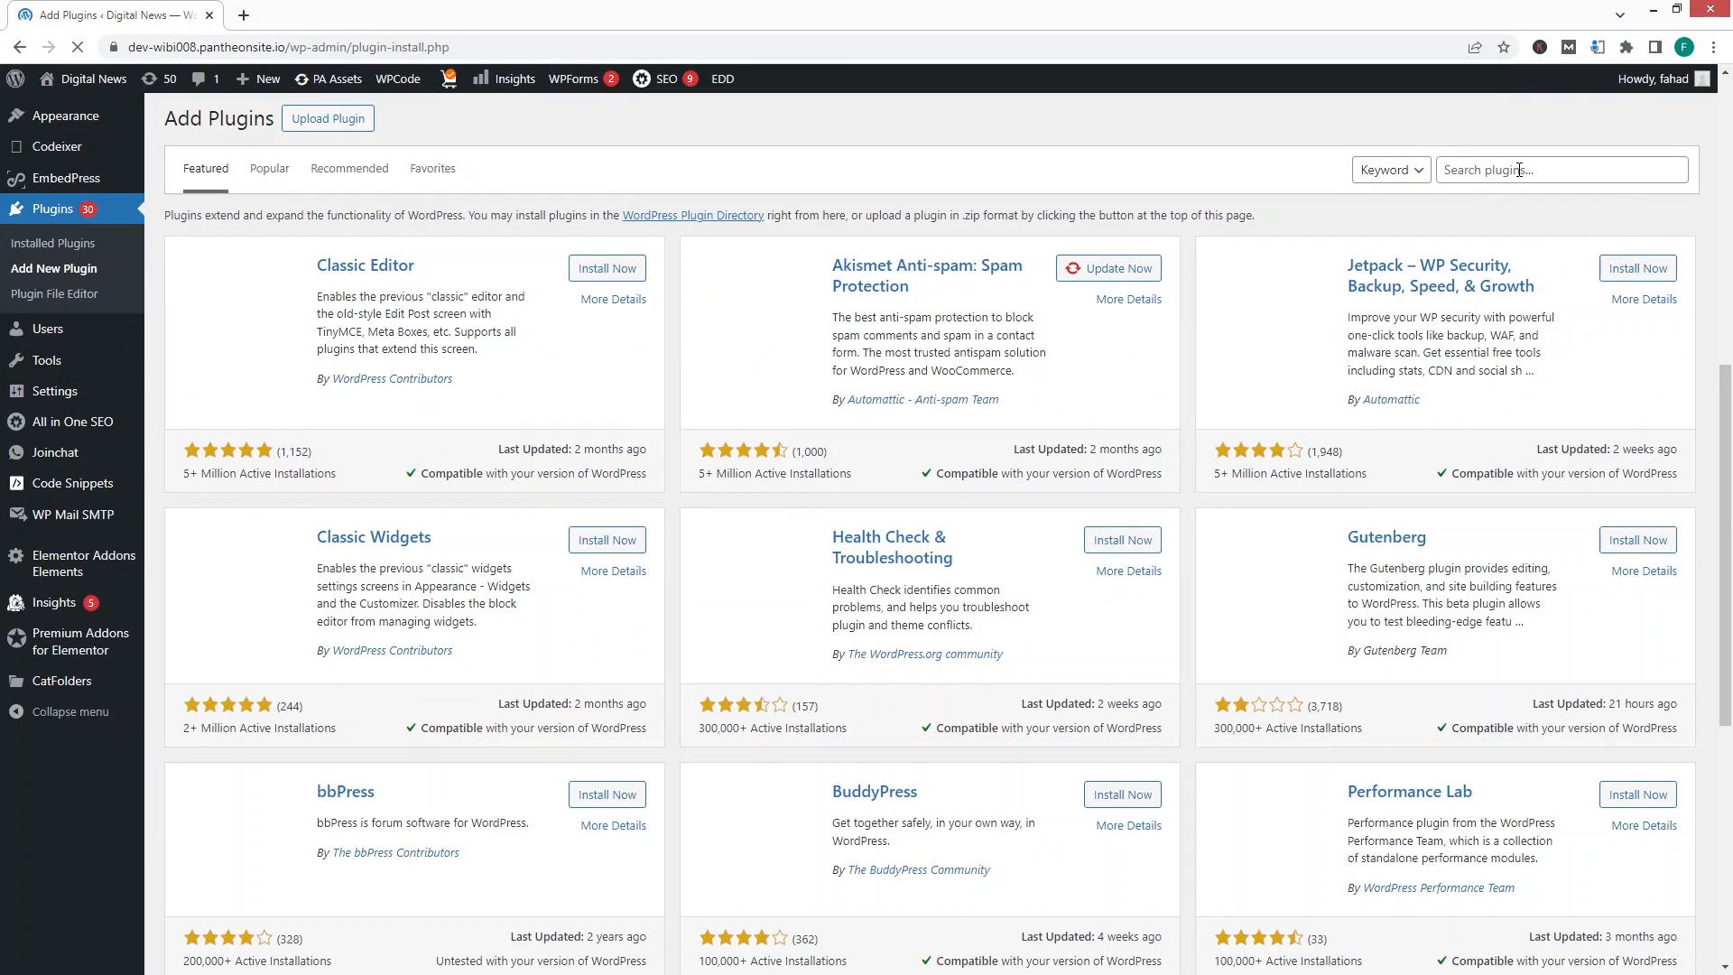
pyautogui.click(1519, 170)
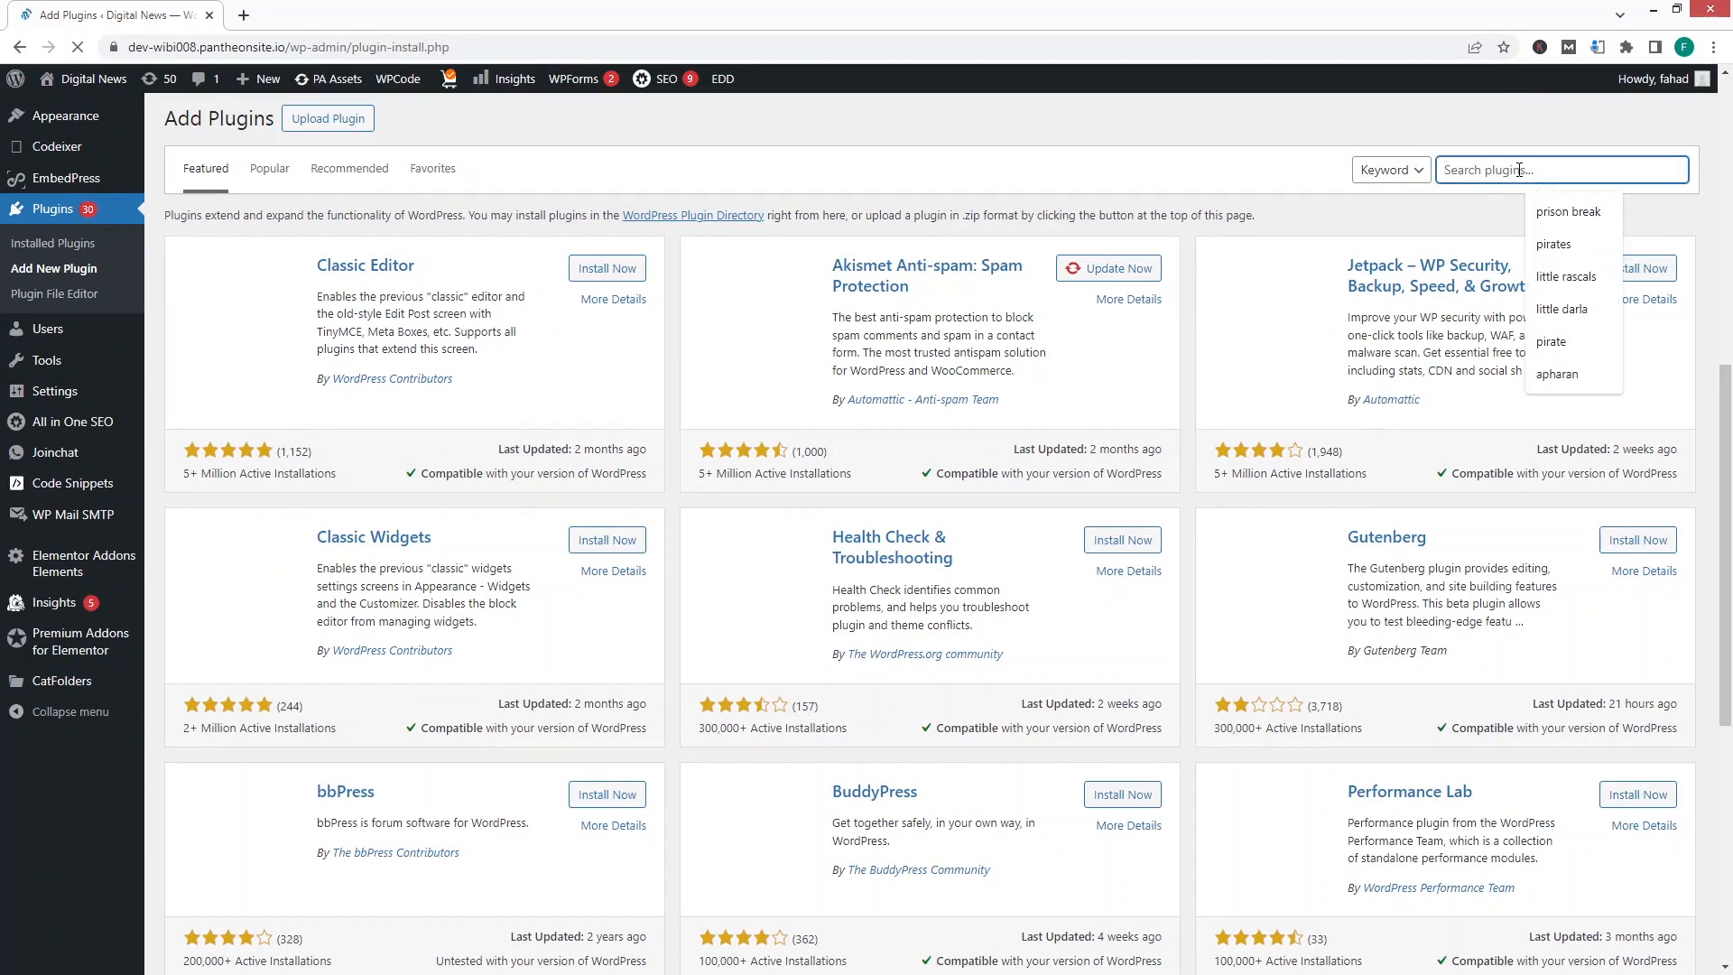
pyautogui.write('rank math')
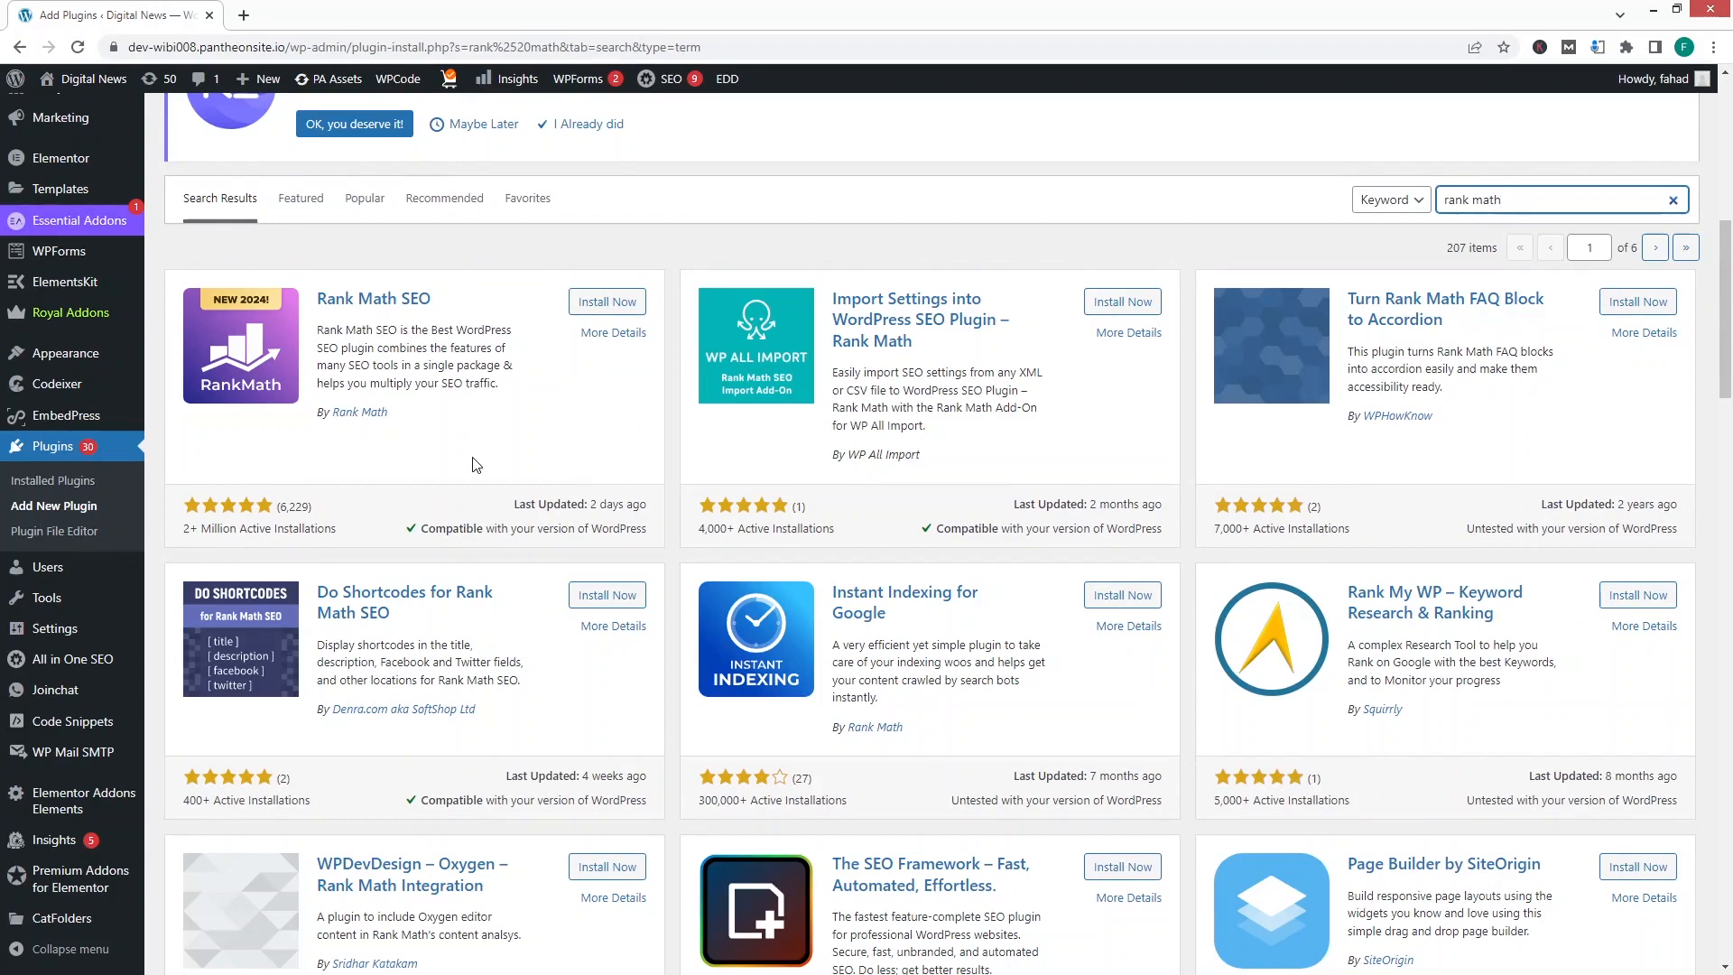
pyautogui.click(594, 303)
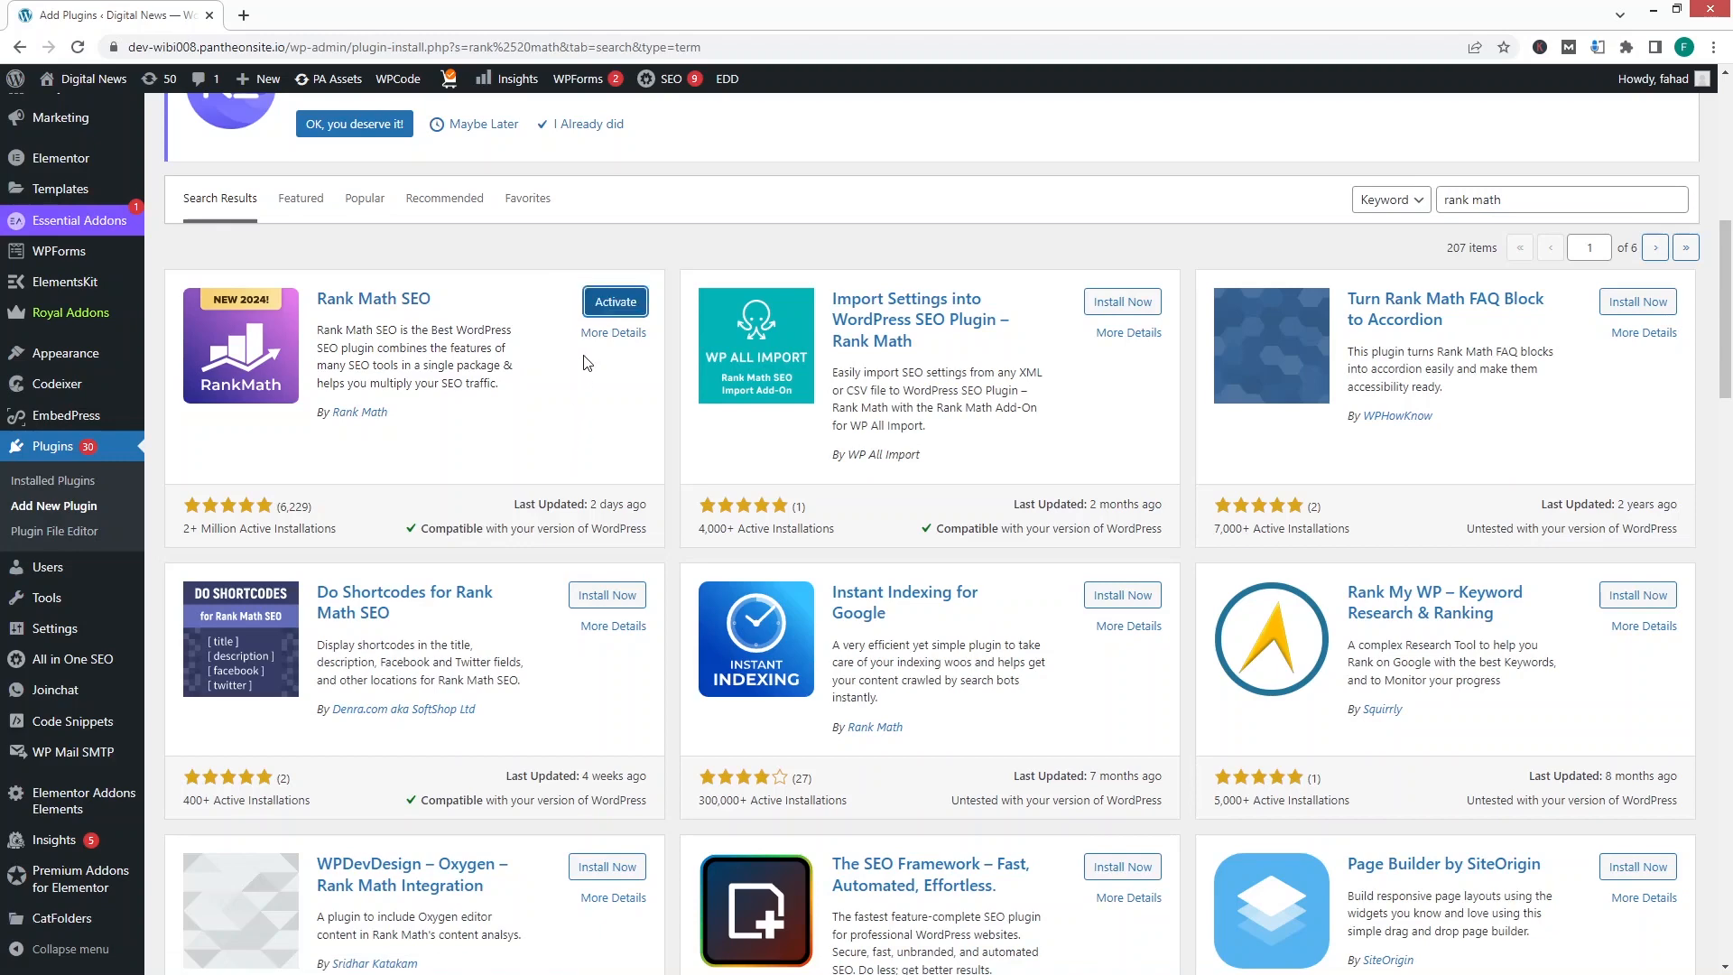
pyautogui.click(613, 299)
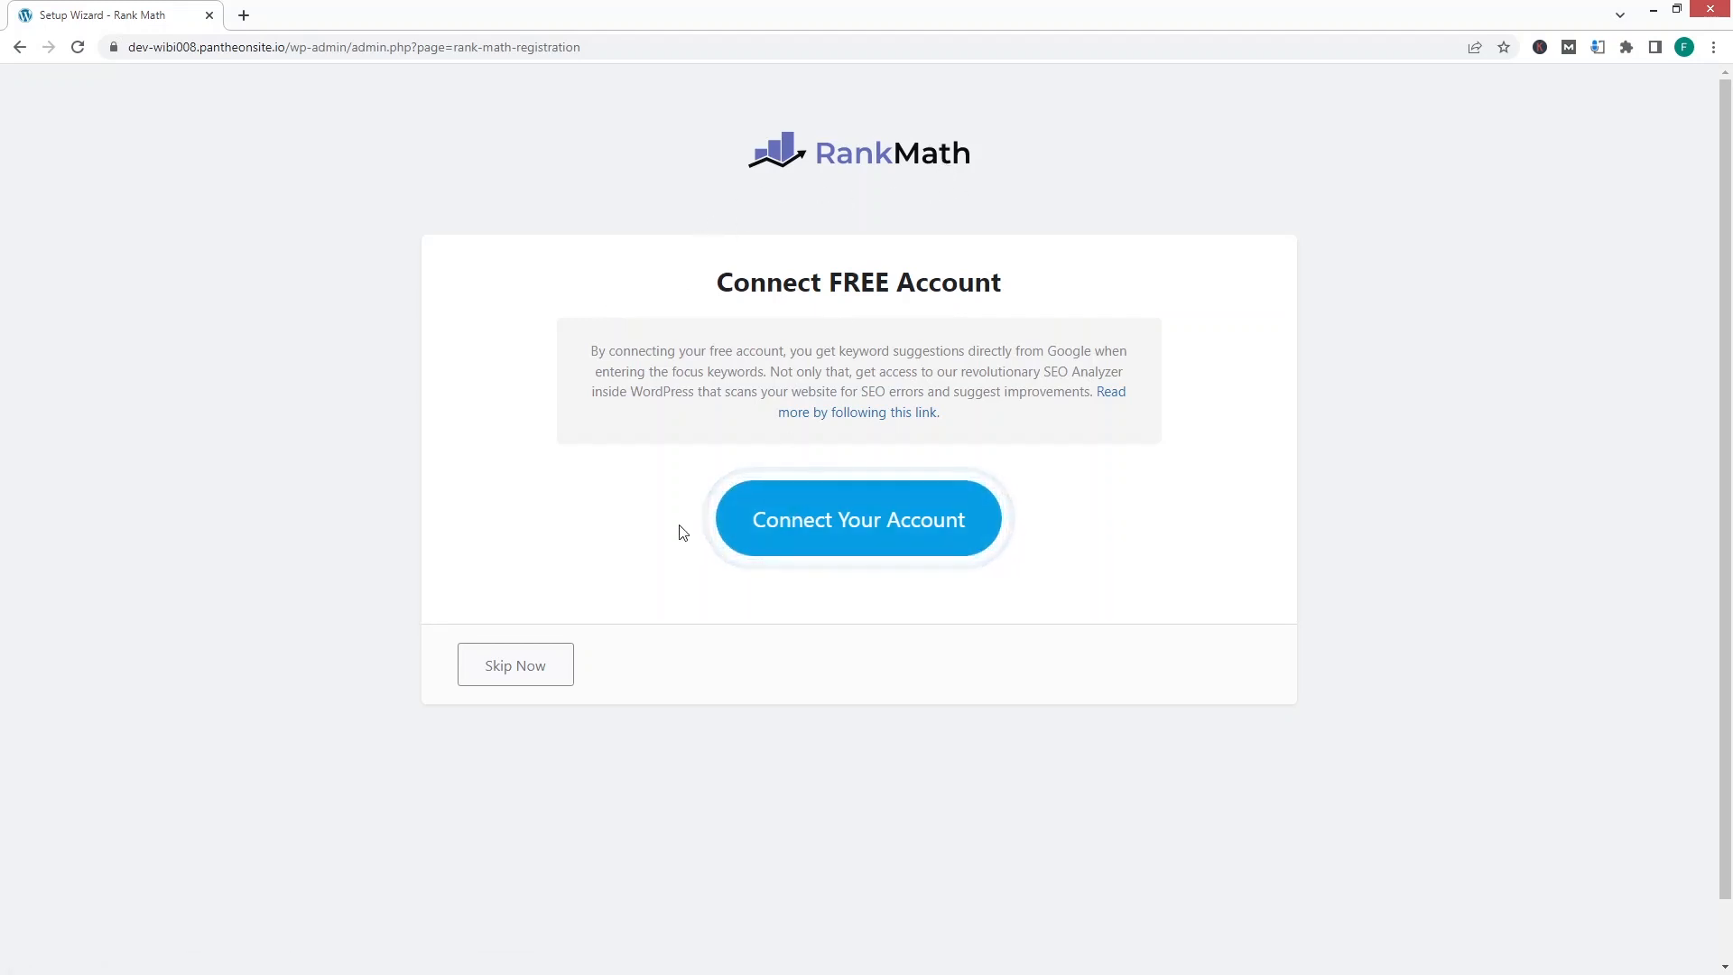
# - Connect the site to a free Rank Math account through Google sign-in and activate the Rank Math Free Plan
pyautogui.click(920, 532)
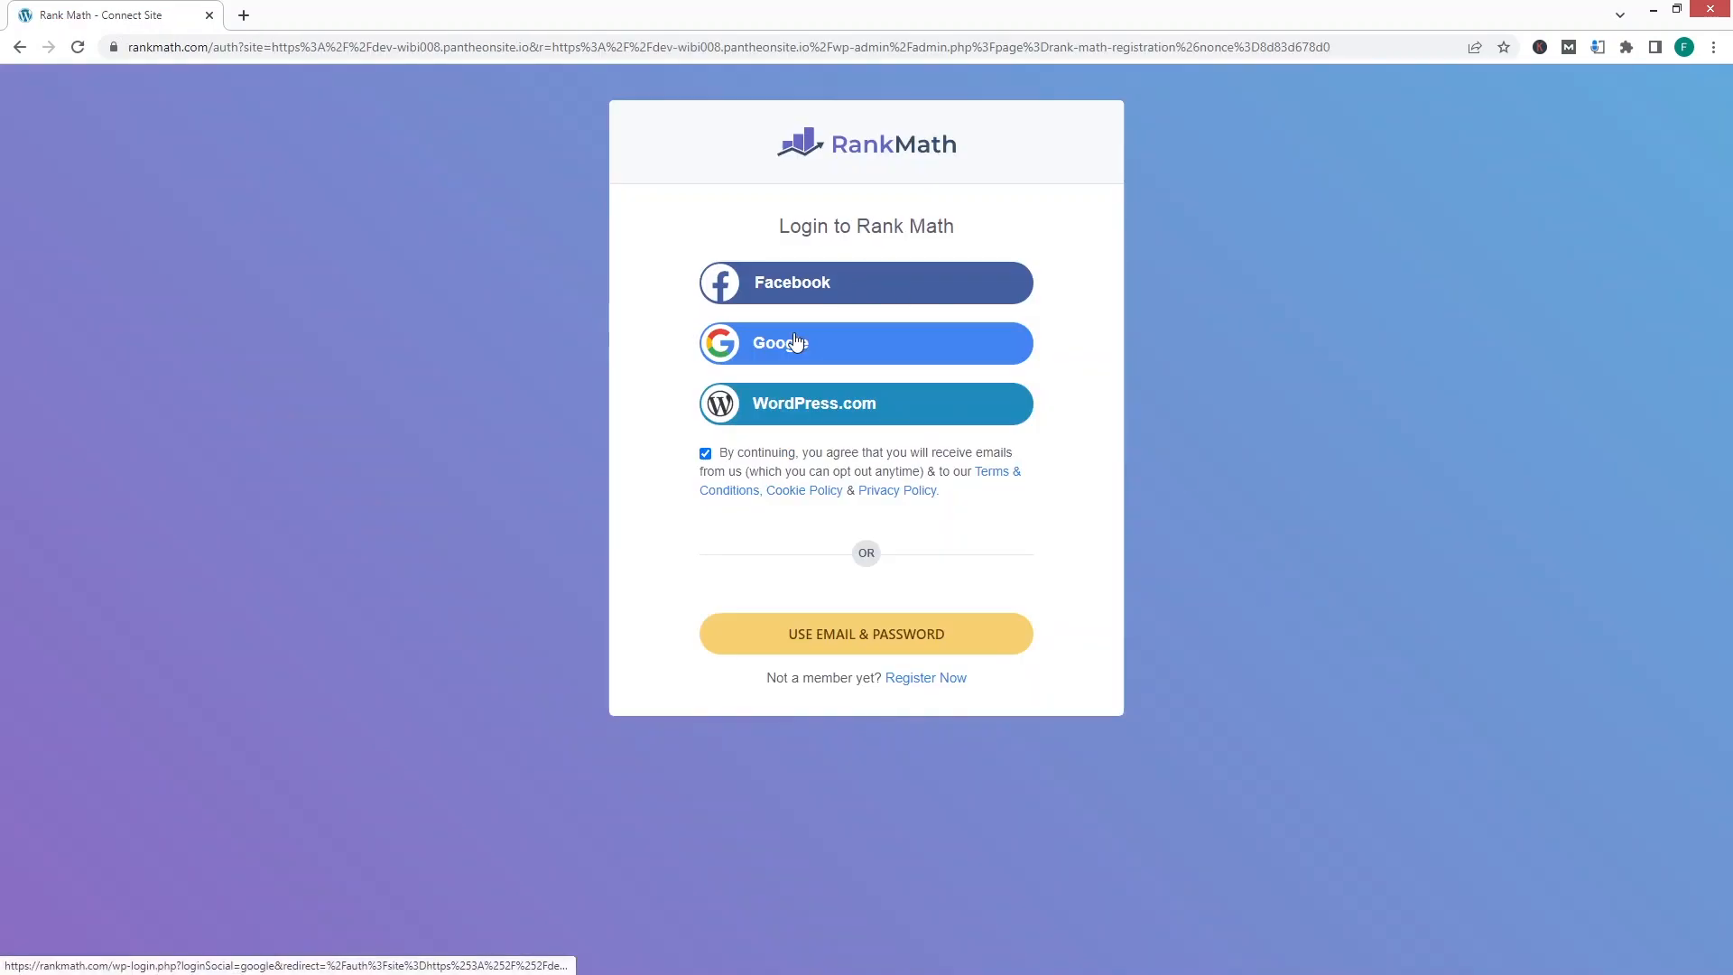
pyautogui.click(871, 341)
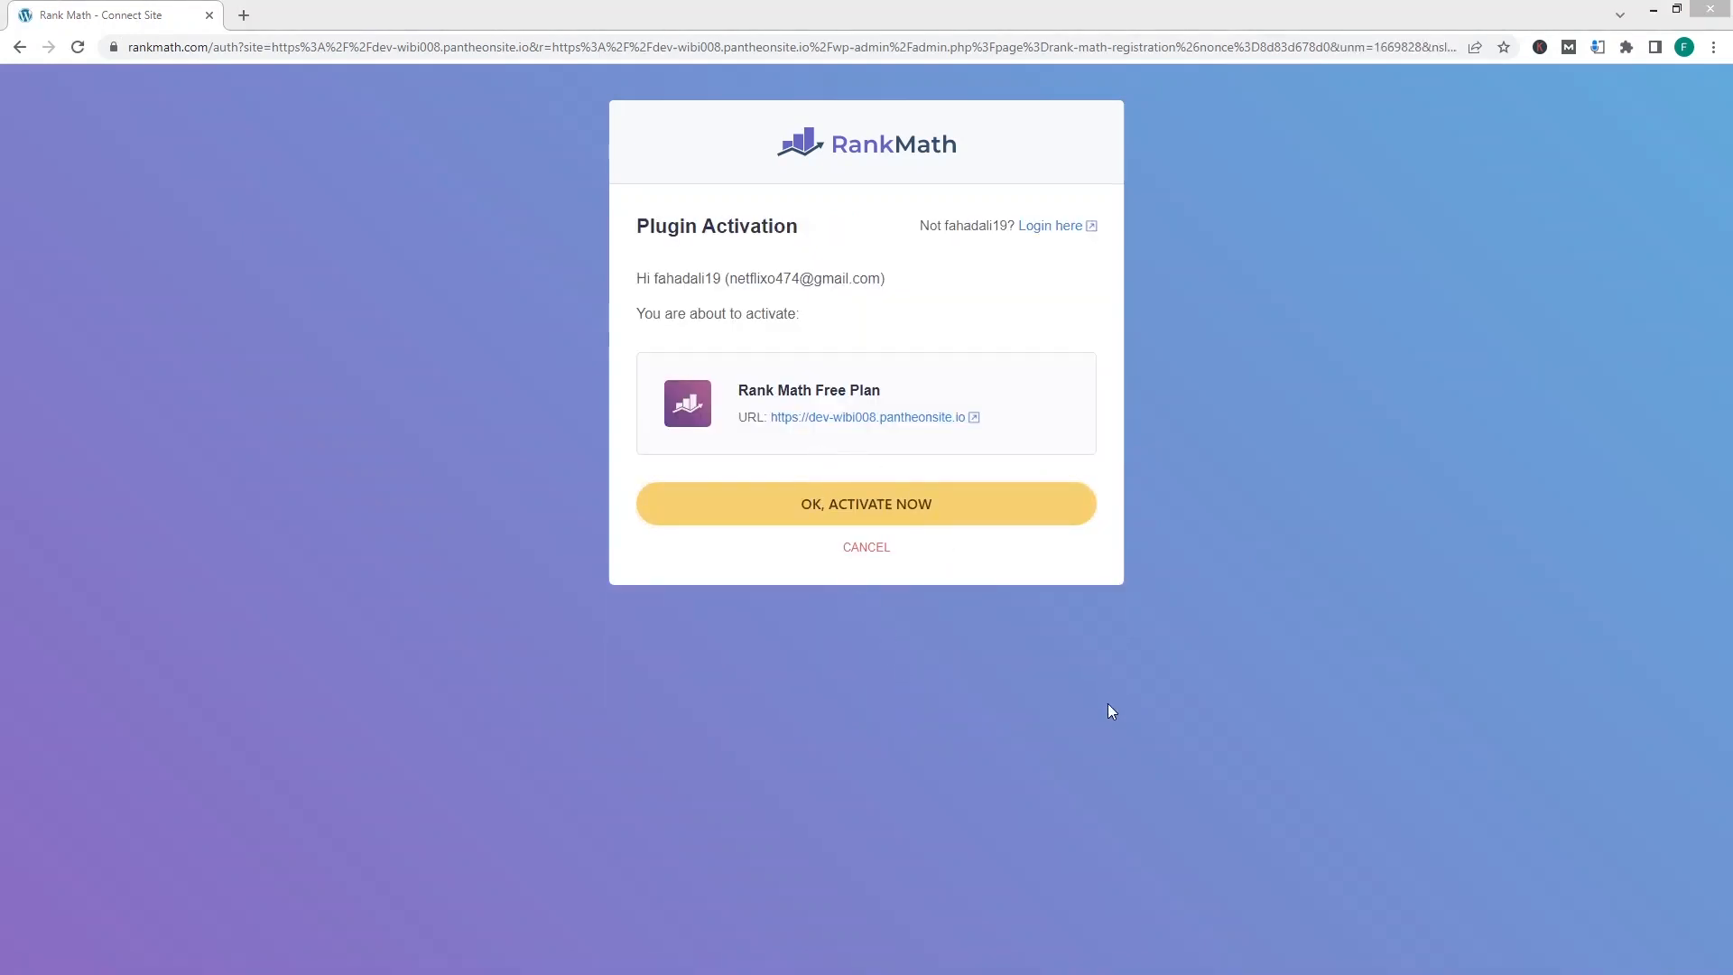
pyautogui.click(973, 506)
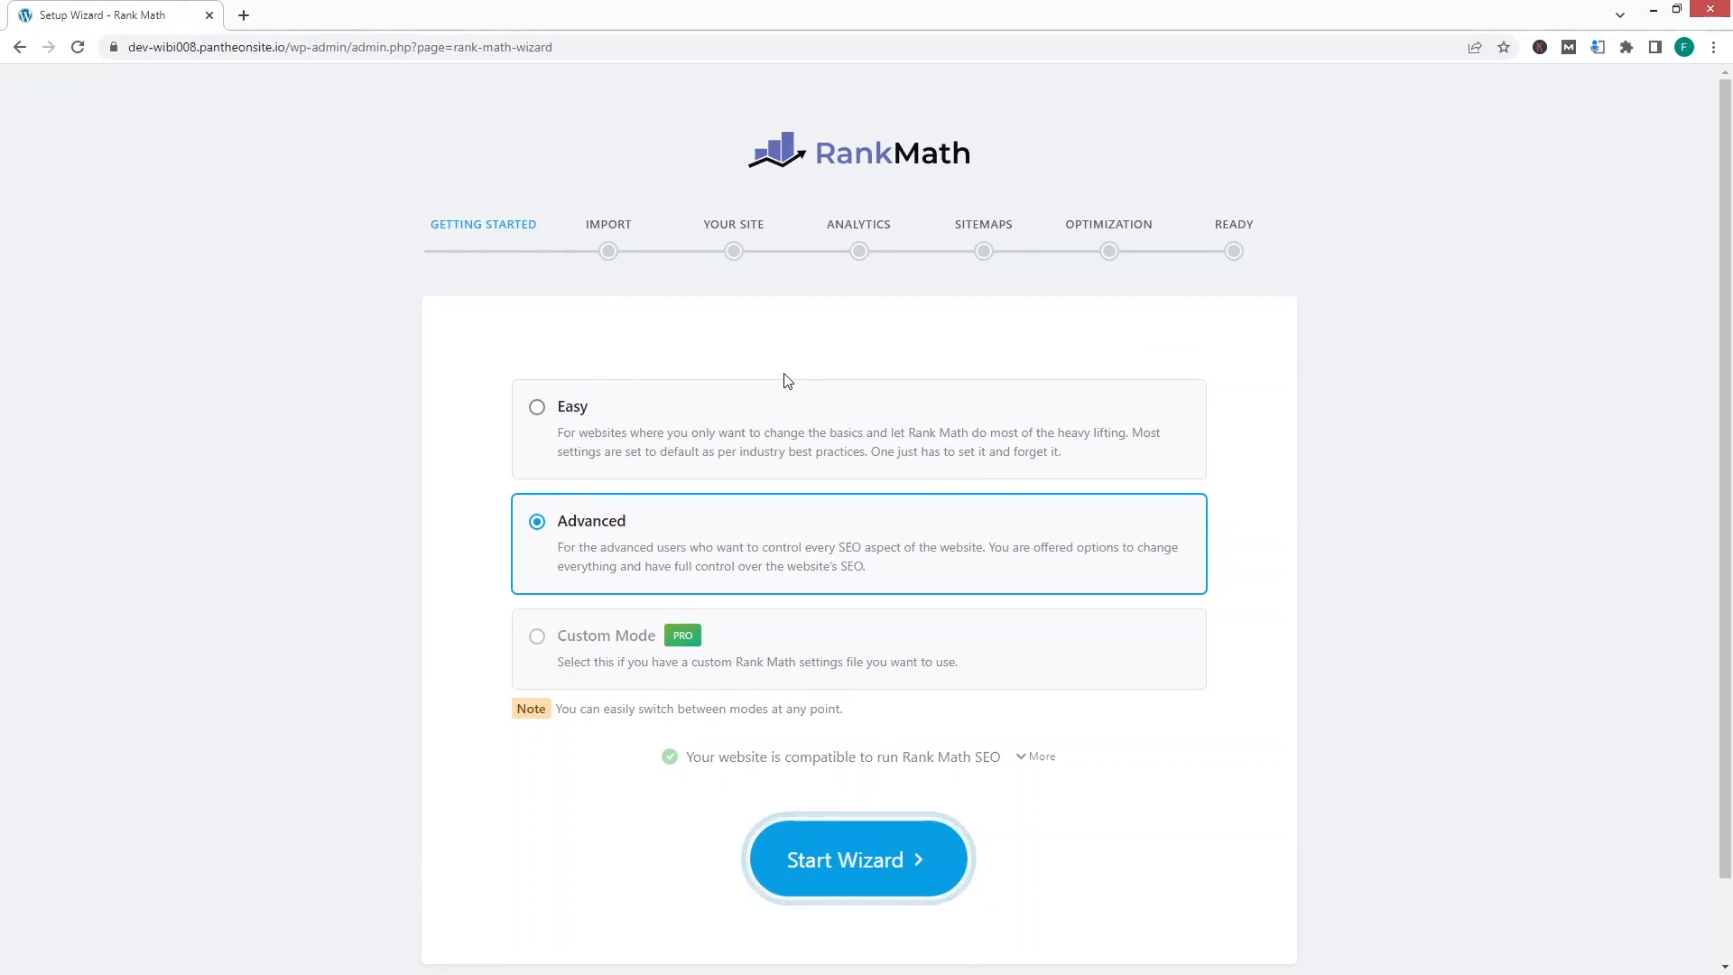
# - Start the setup wizard in Advanced mode and import the SEO settings from Yoast SEO and AIO Schema Rich Snippet
pyautogui.click(856, 867)
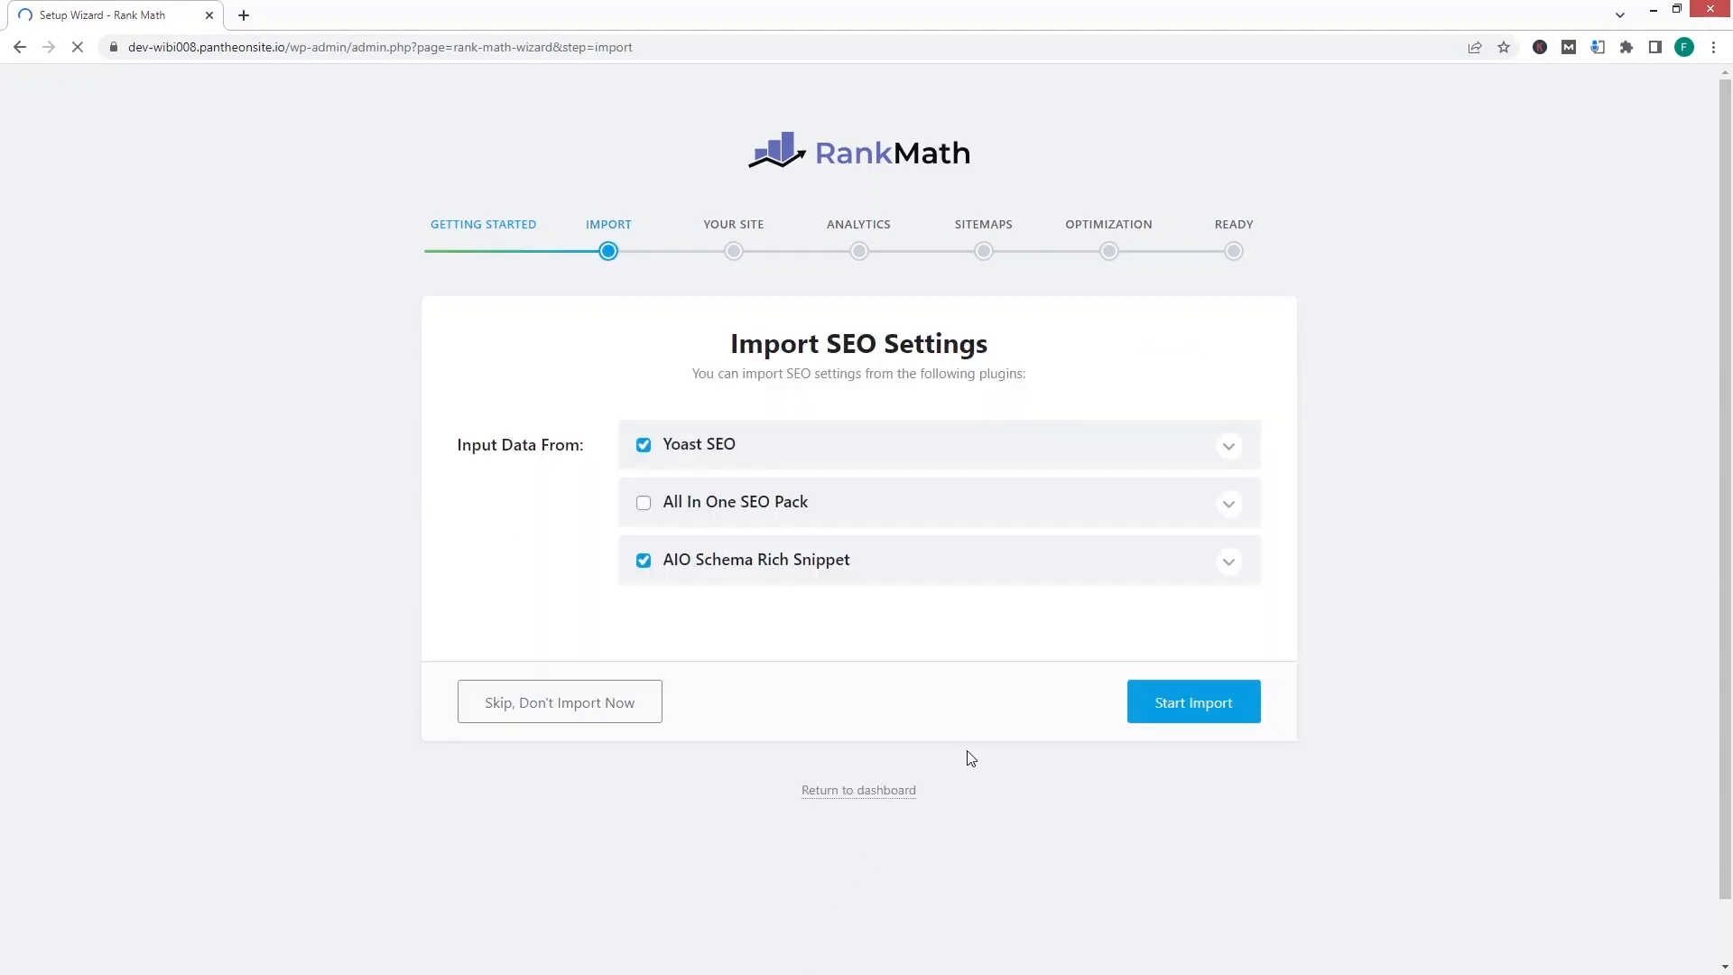
pyautogui.click(1195, 704)
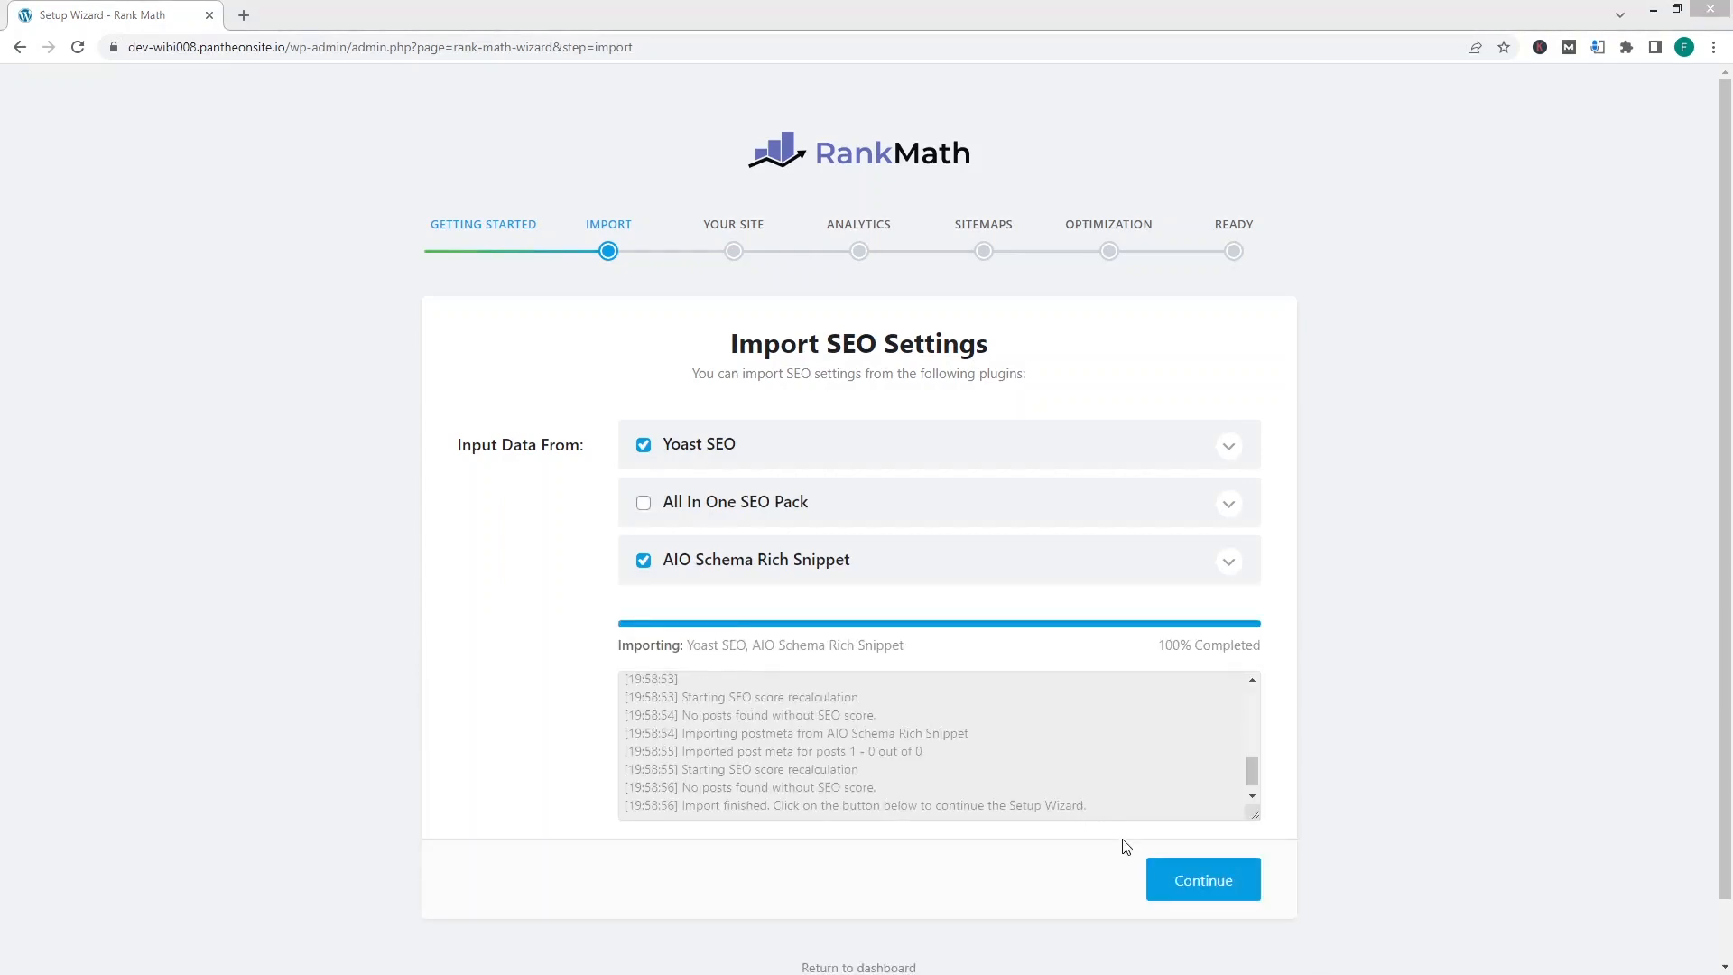
pyautogui.click(1169, 888)
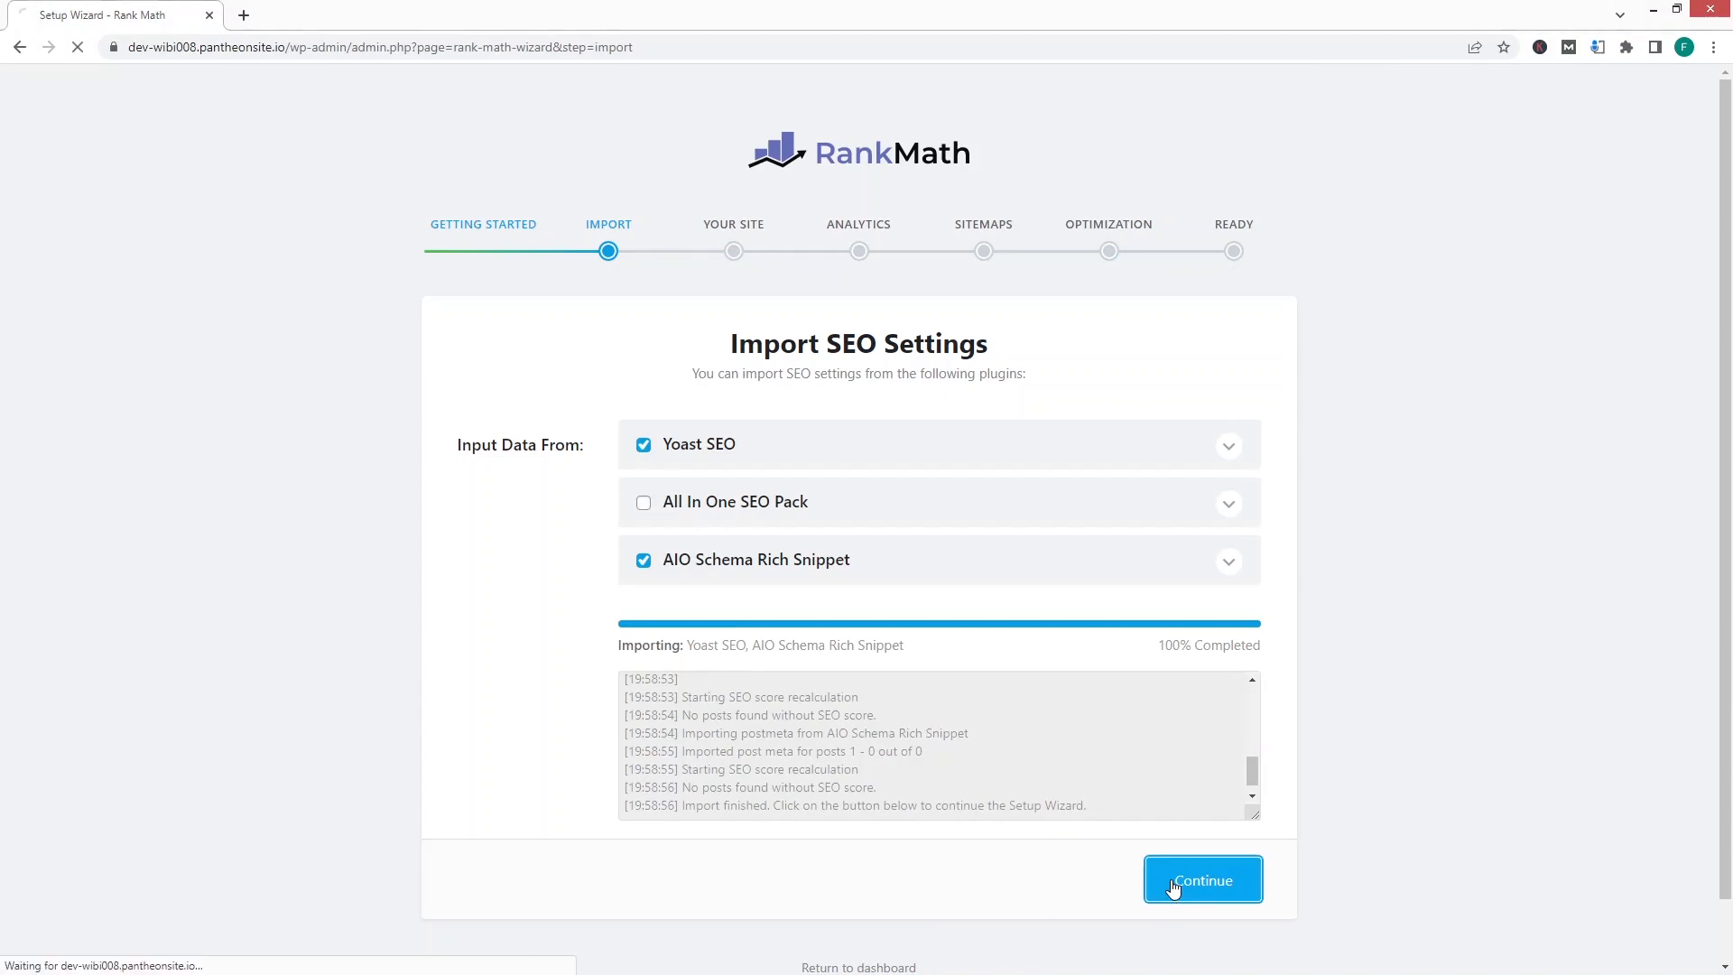
# - Review the website details for Digital News, keeping Webshop and Organization, and save them
pyautogui.scroll(-2, 577, 563)
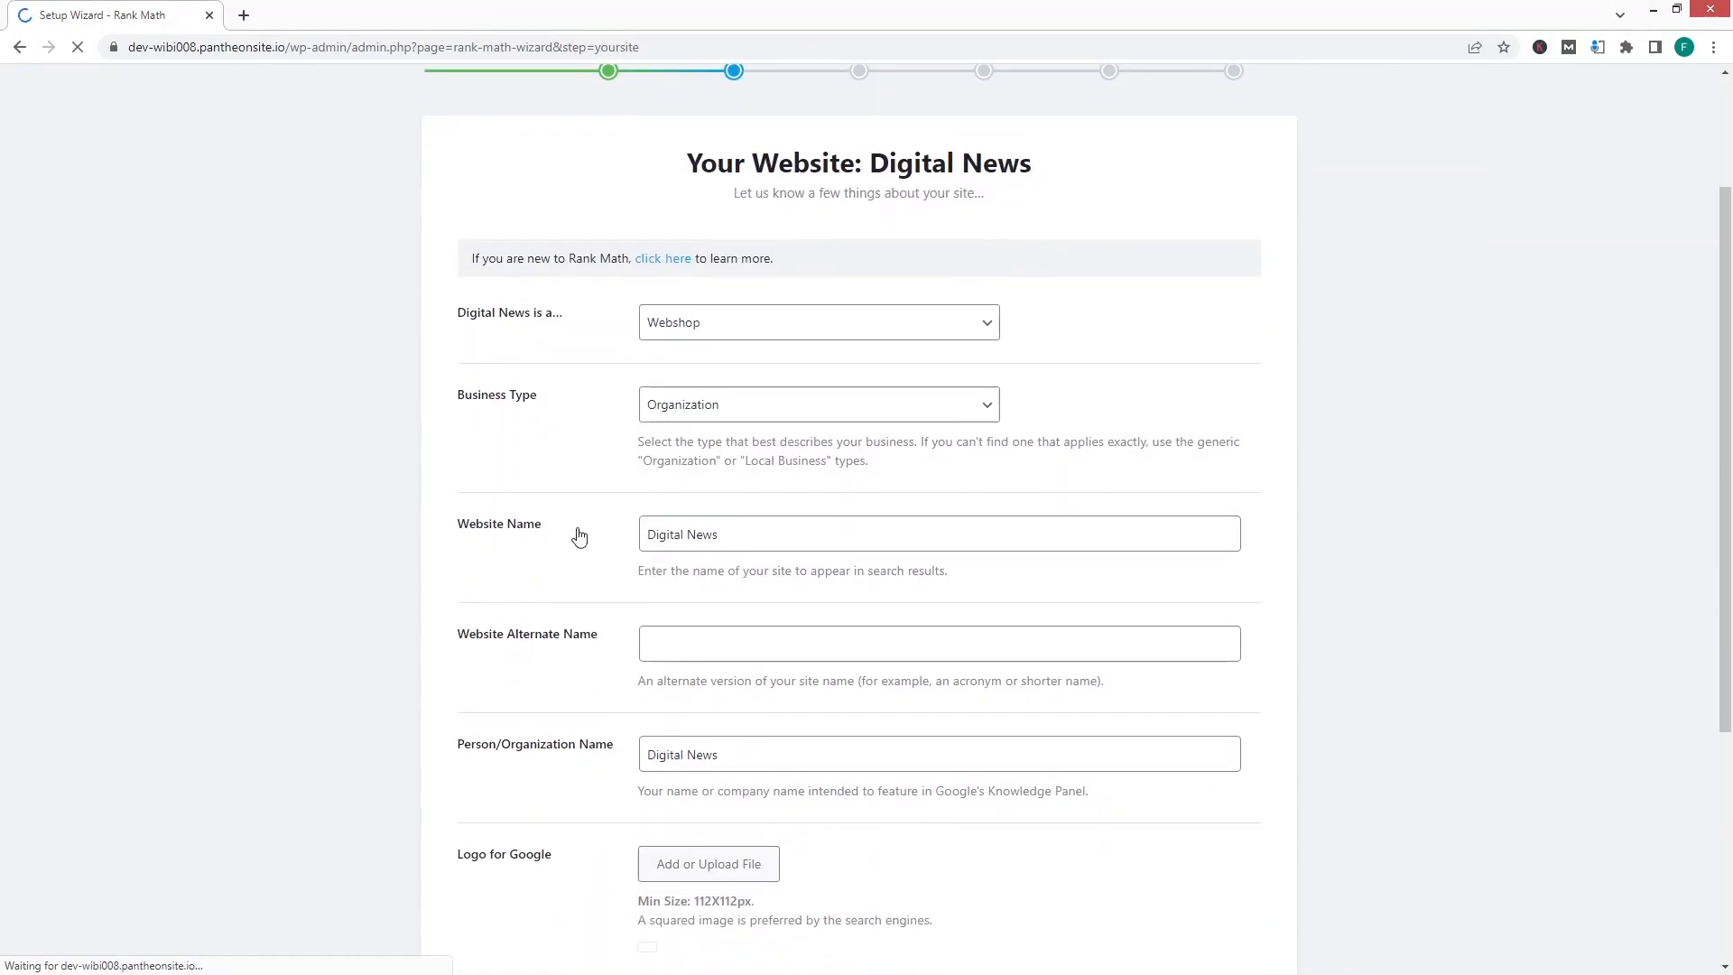
pyautogui.scroll(-1, 577, 531)
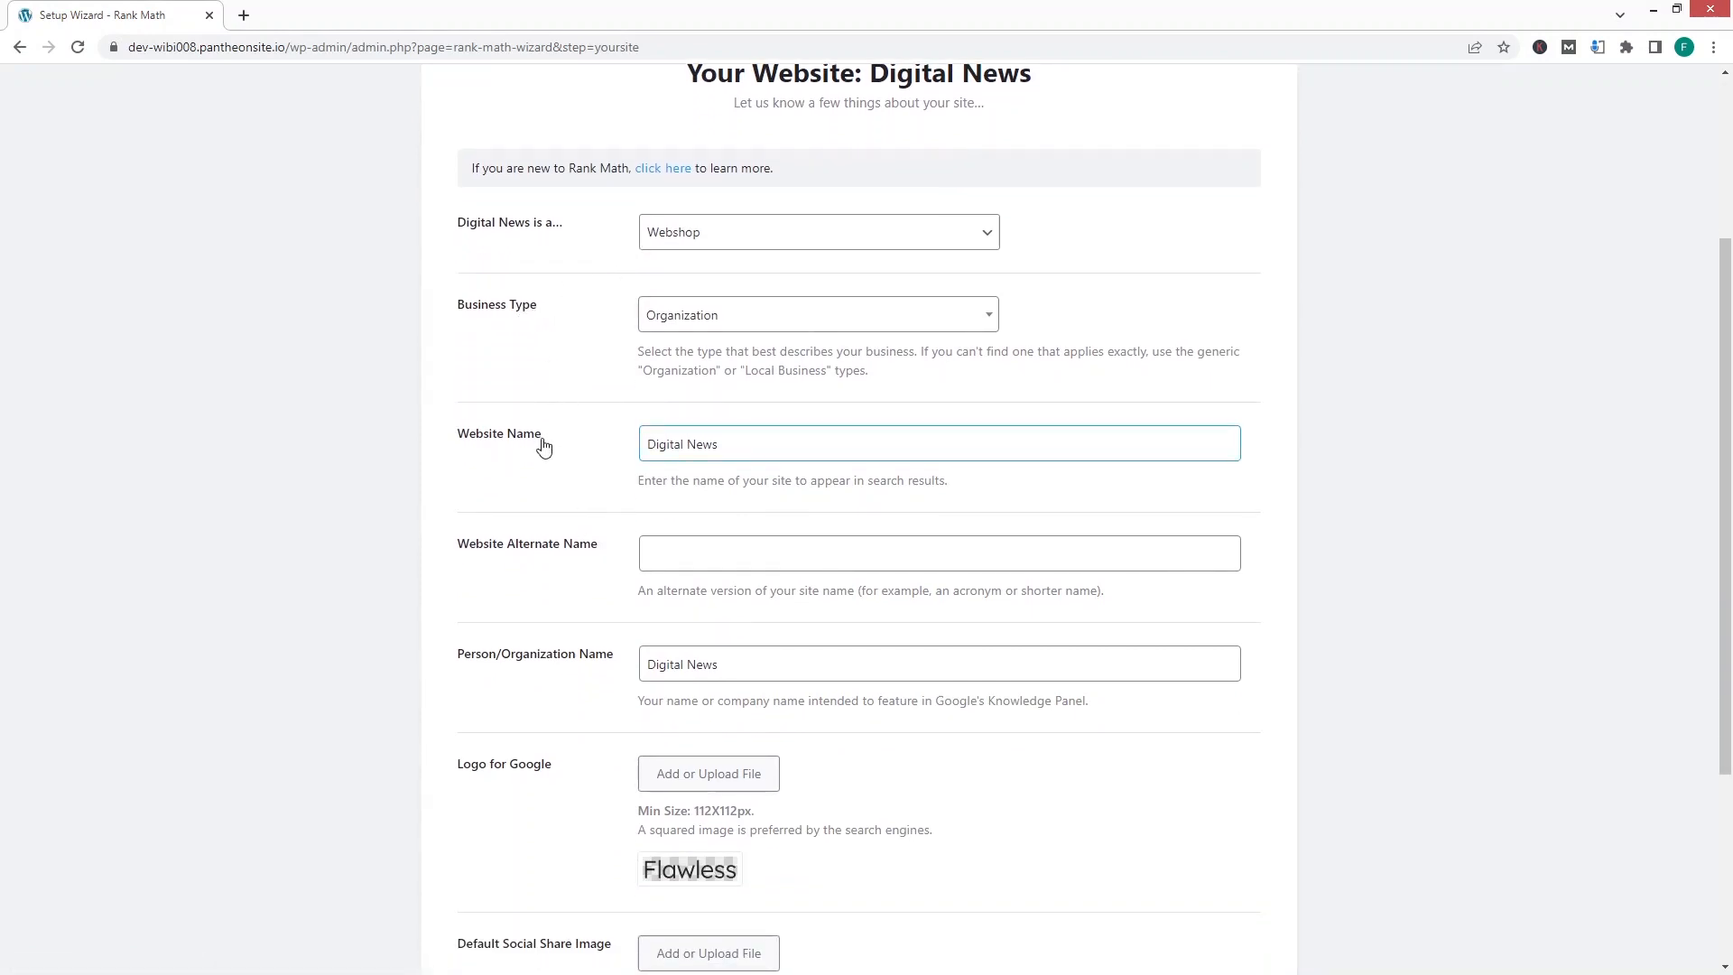
pyautogui.scroll(-2, 600, 476)
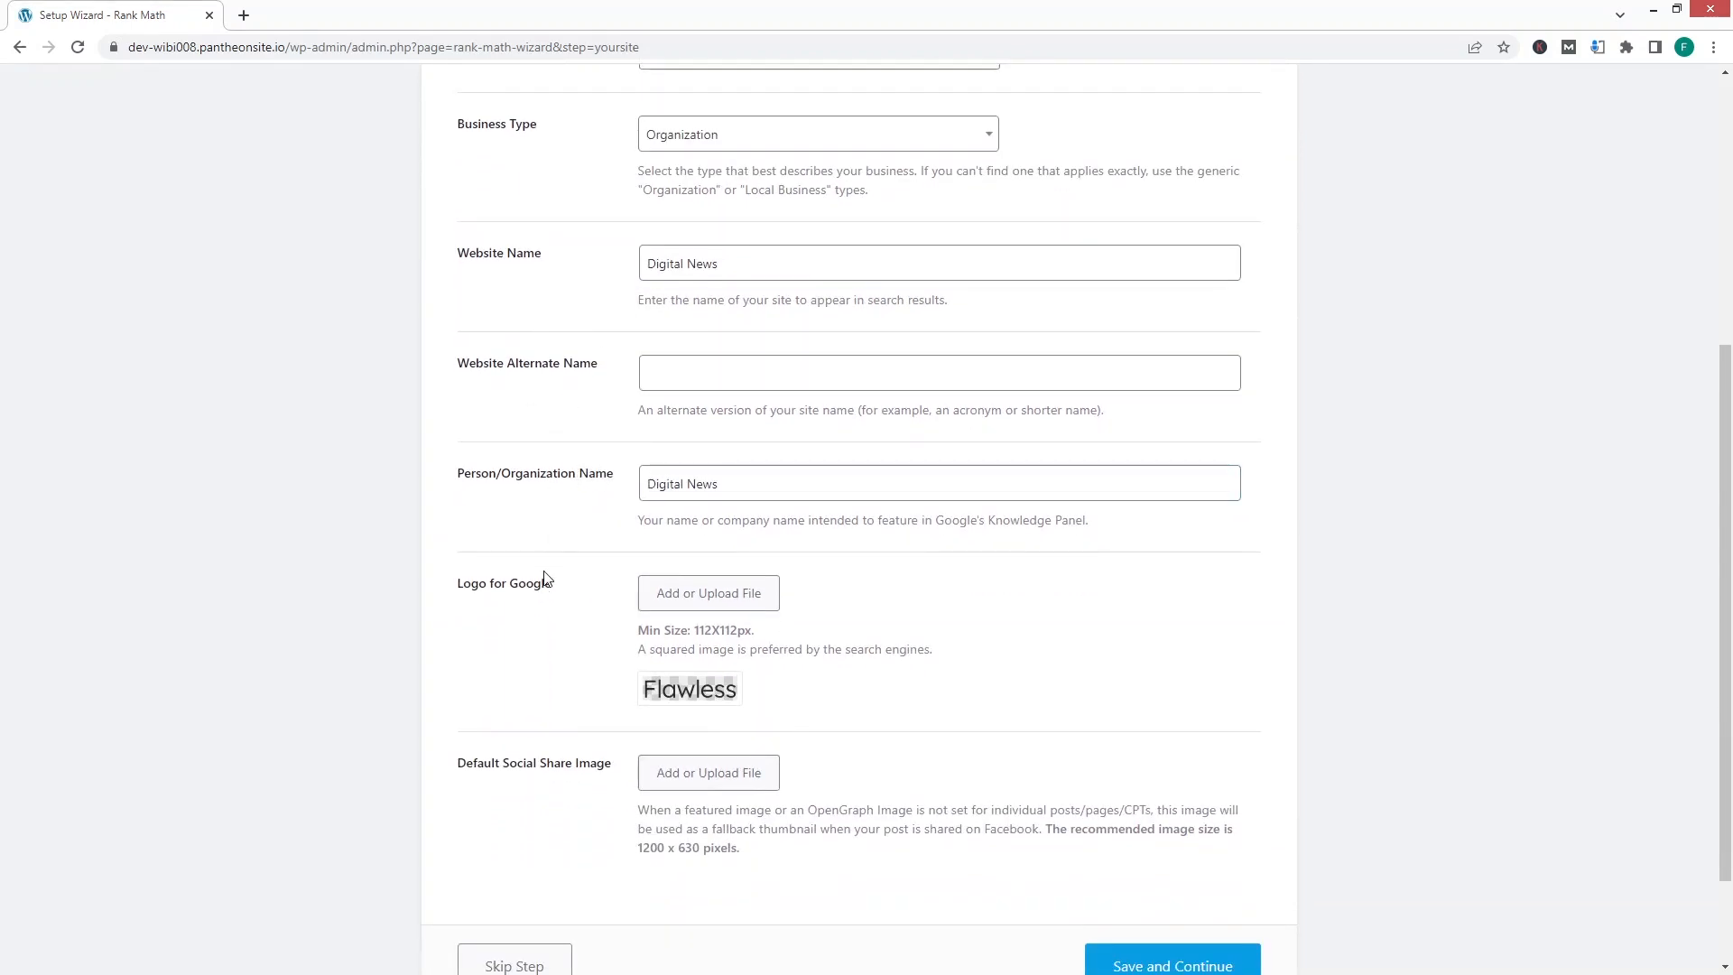
pyautogui.scroll(-1, 553, 686)
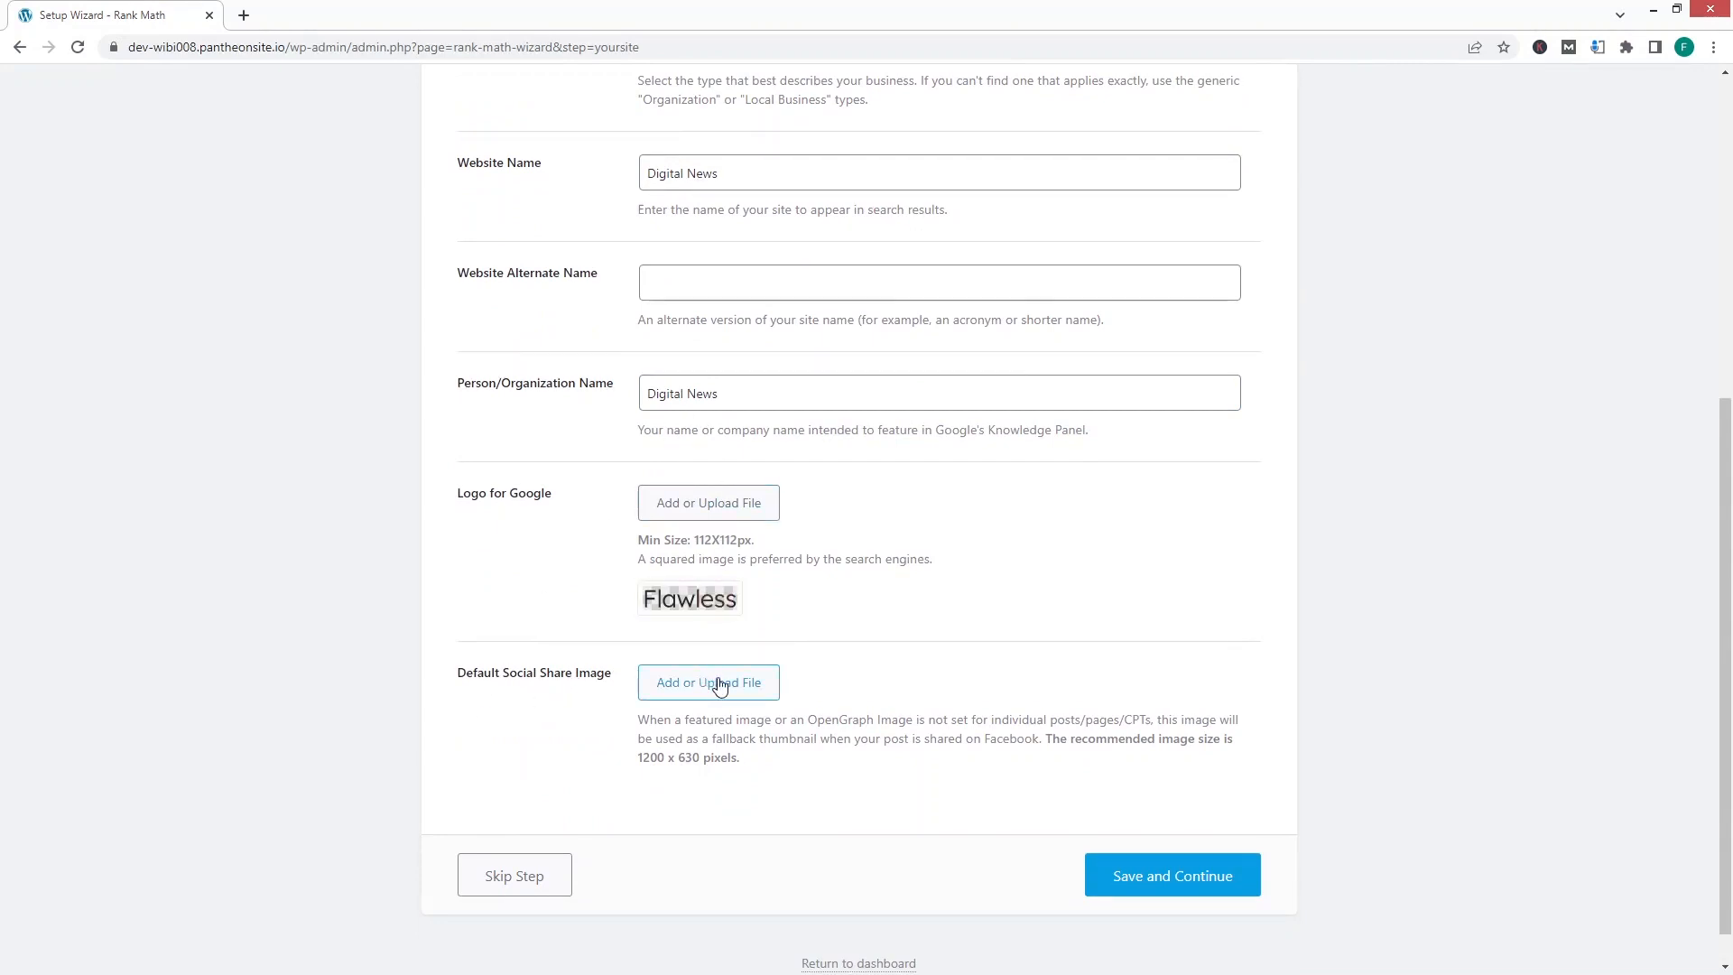
pyautogui.scroll(-1, 941, 656)
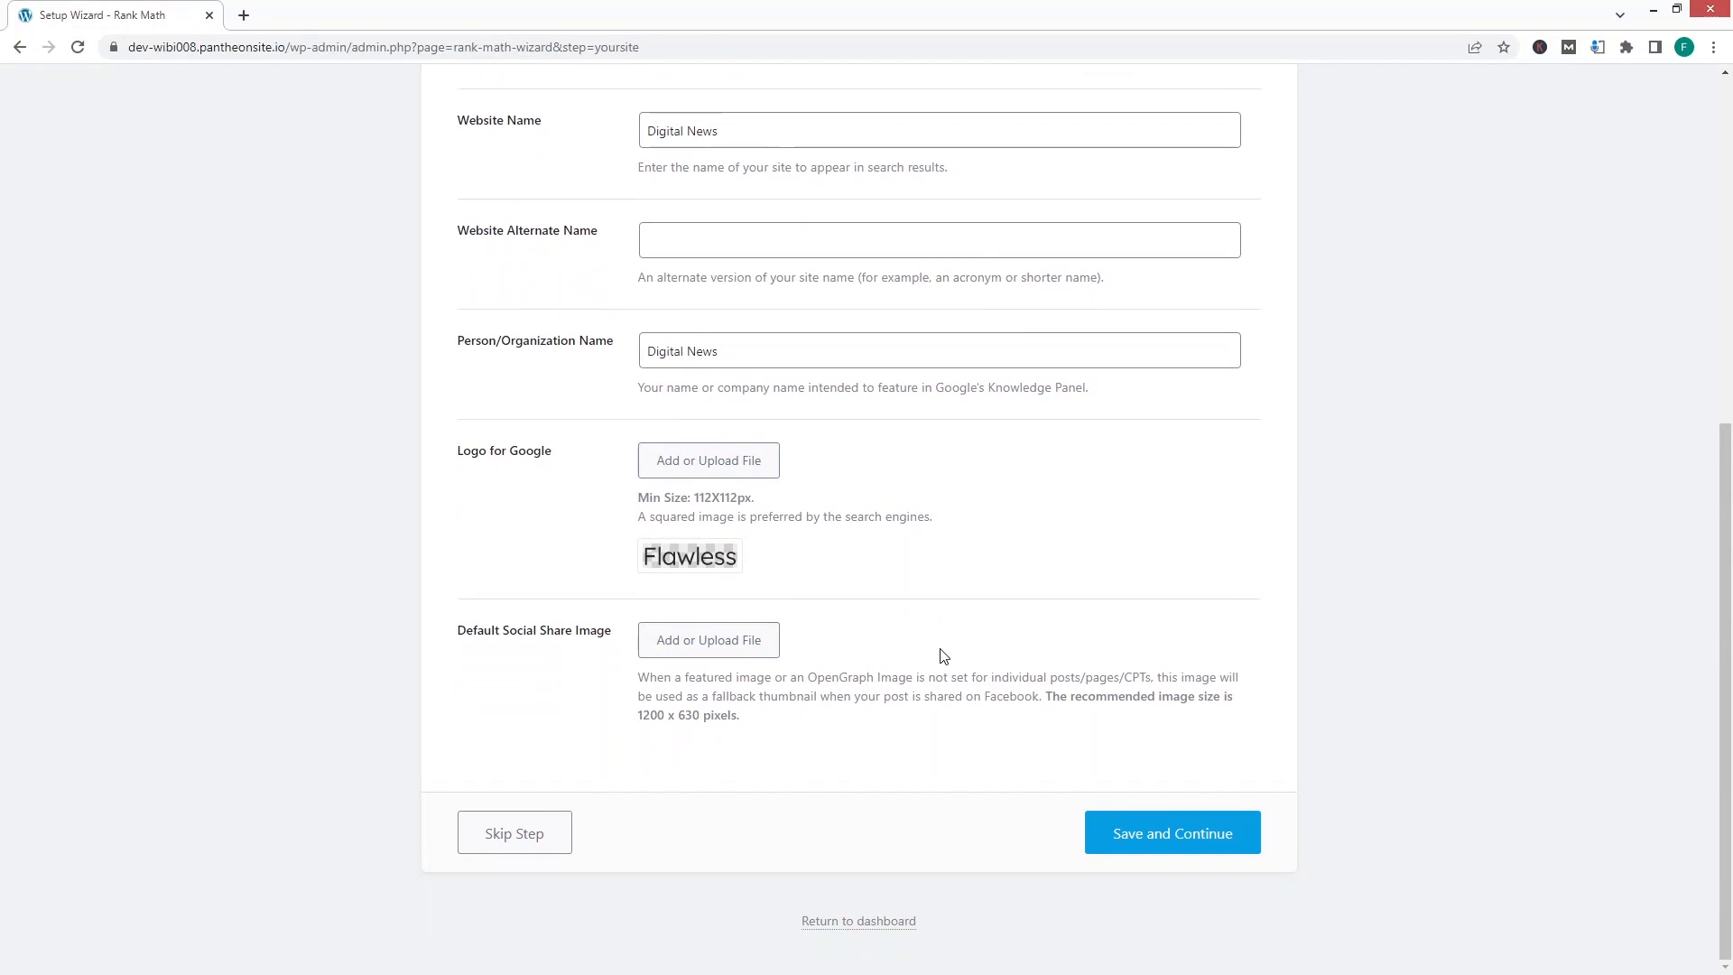
pyautogui.click(1197, 827)
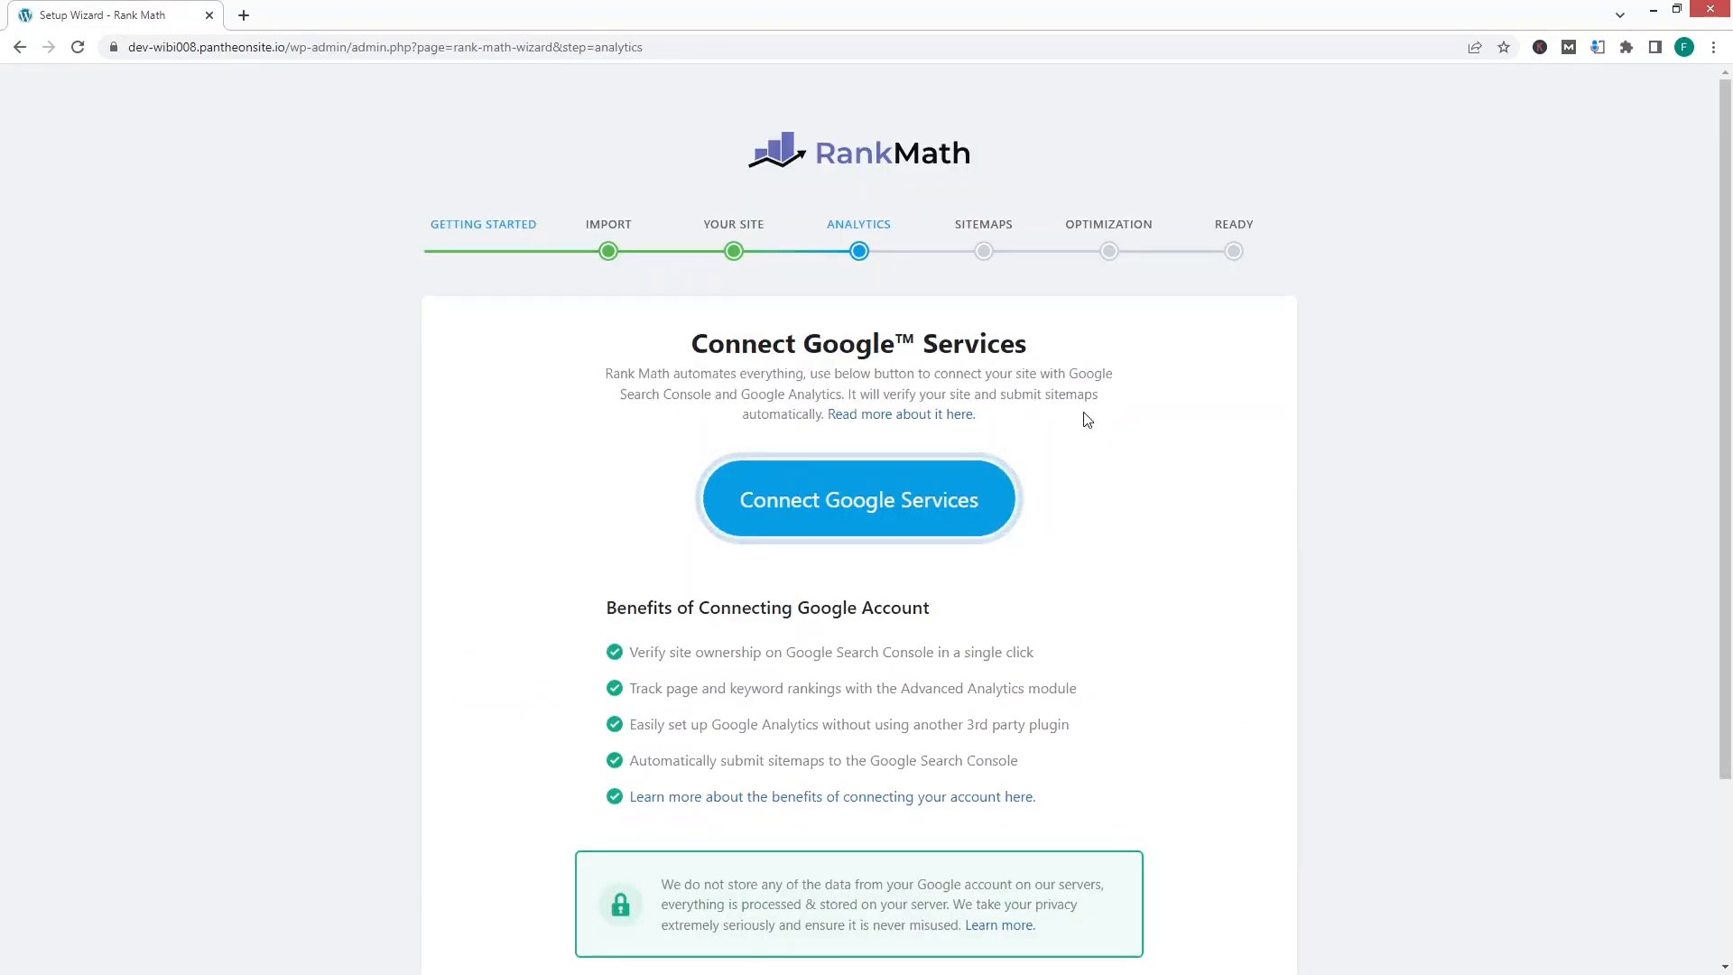
# - Read through the Google Services connection page of the wizard and skip connecting
pyautogui.scroll(-1, 1056, 383)
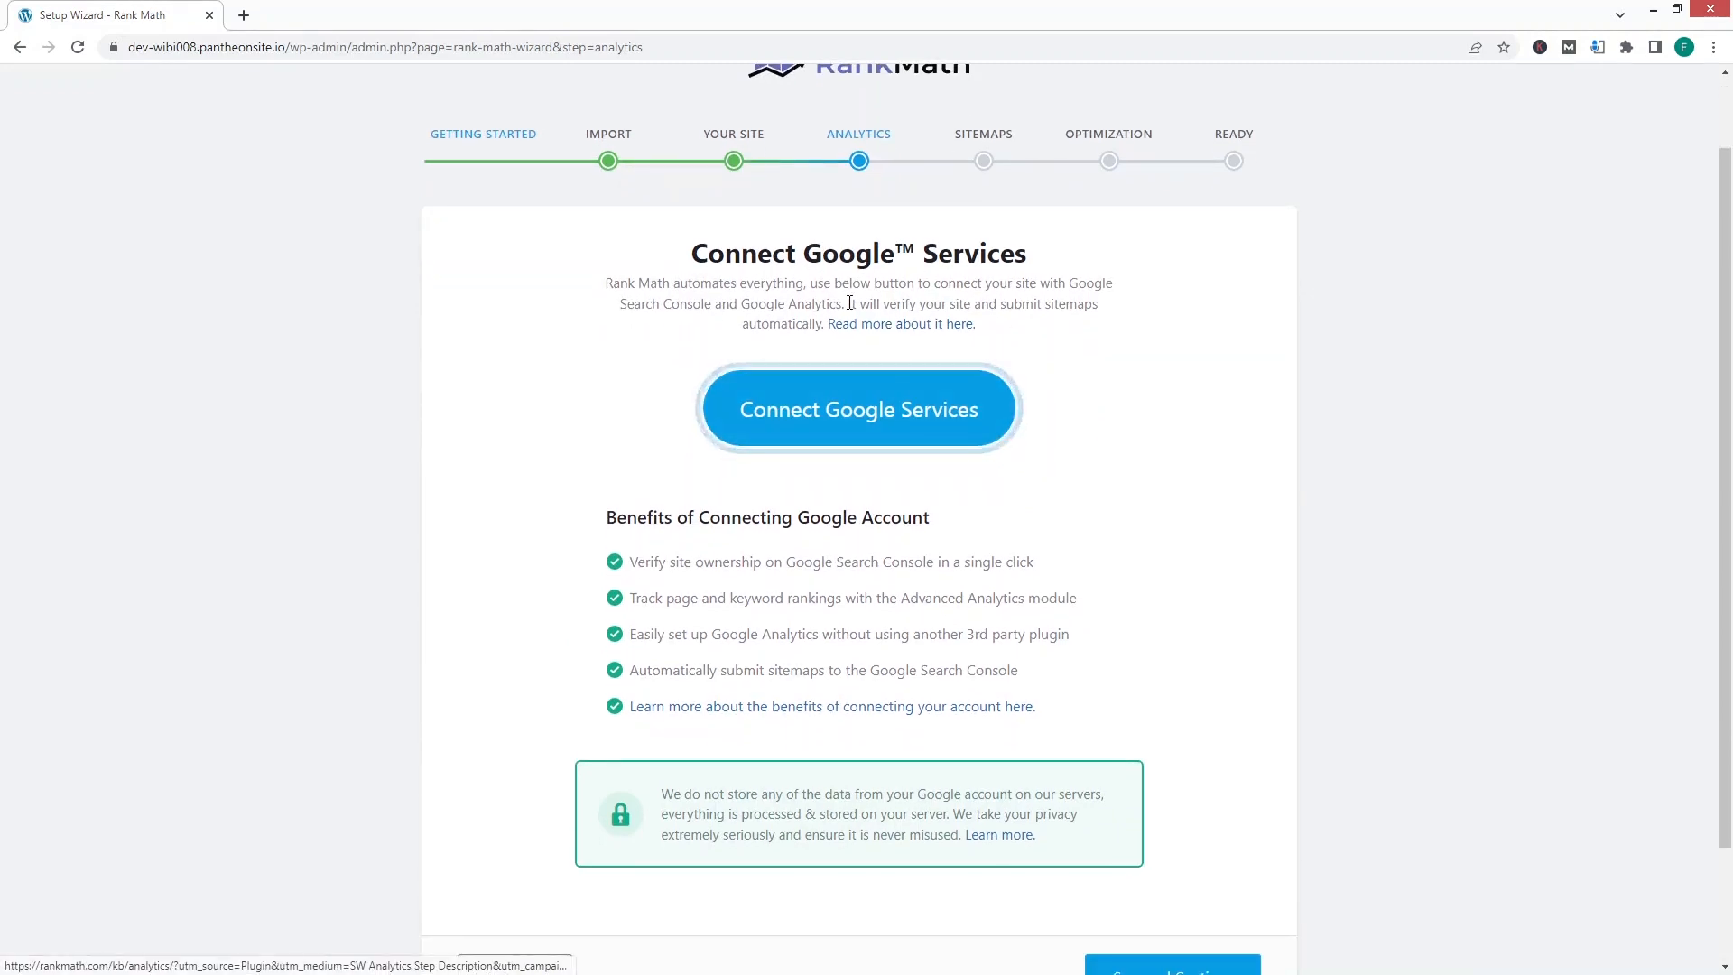
pyautogui.scroll(-1, 866, 329)
pyautogui.scroll(-2, 866, 330)
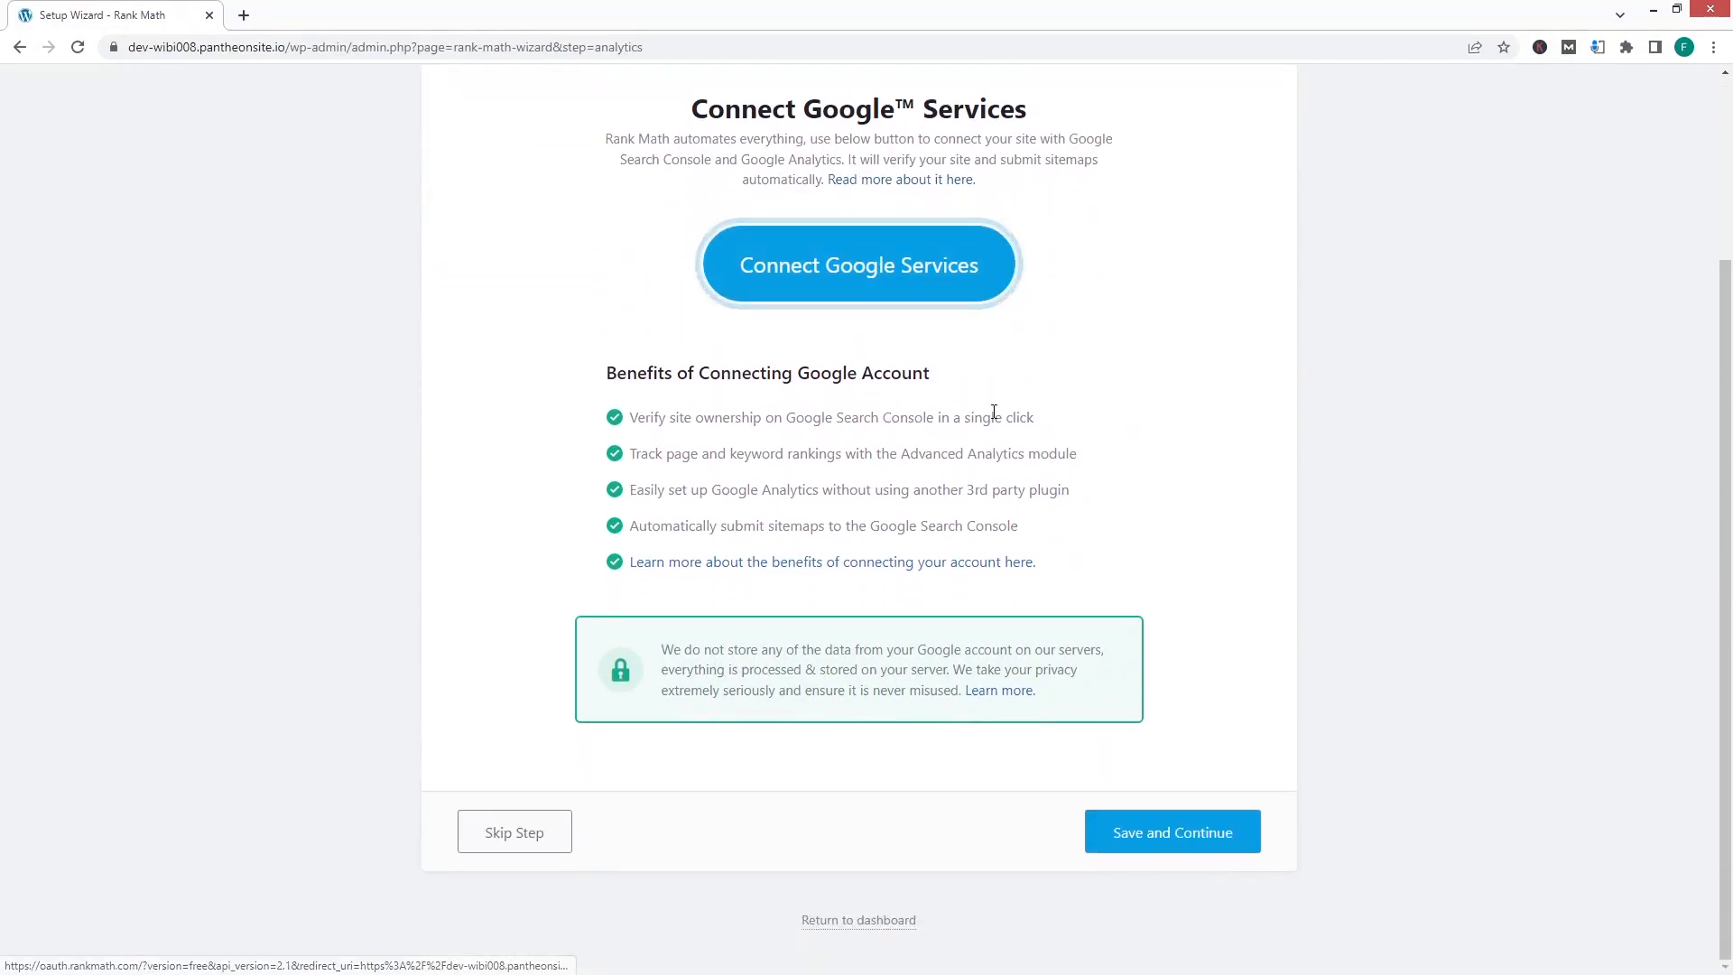
pyautogui.scroll(3, 880, 453)
pyautogui.scroll(-3, 880, 453)
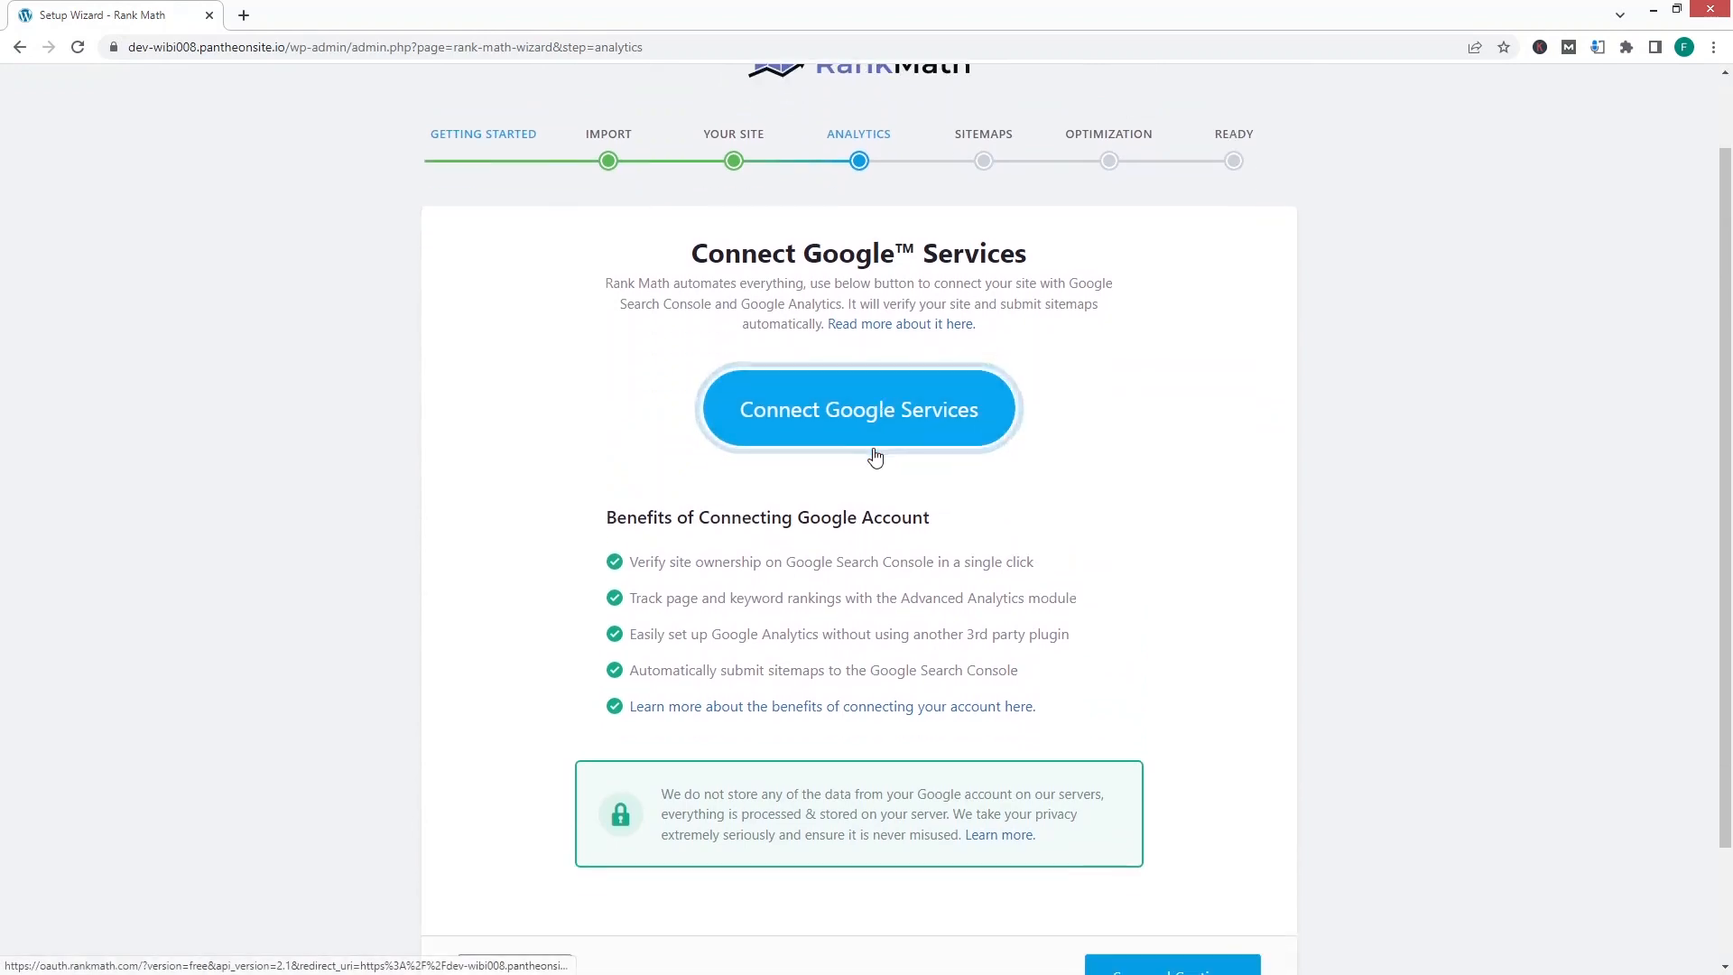
pyautogui.click(535, 848)
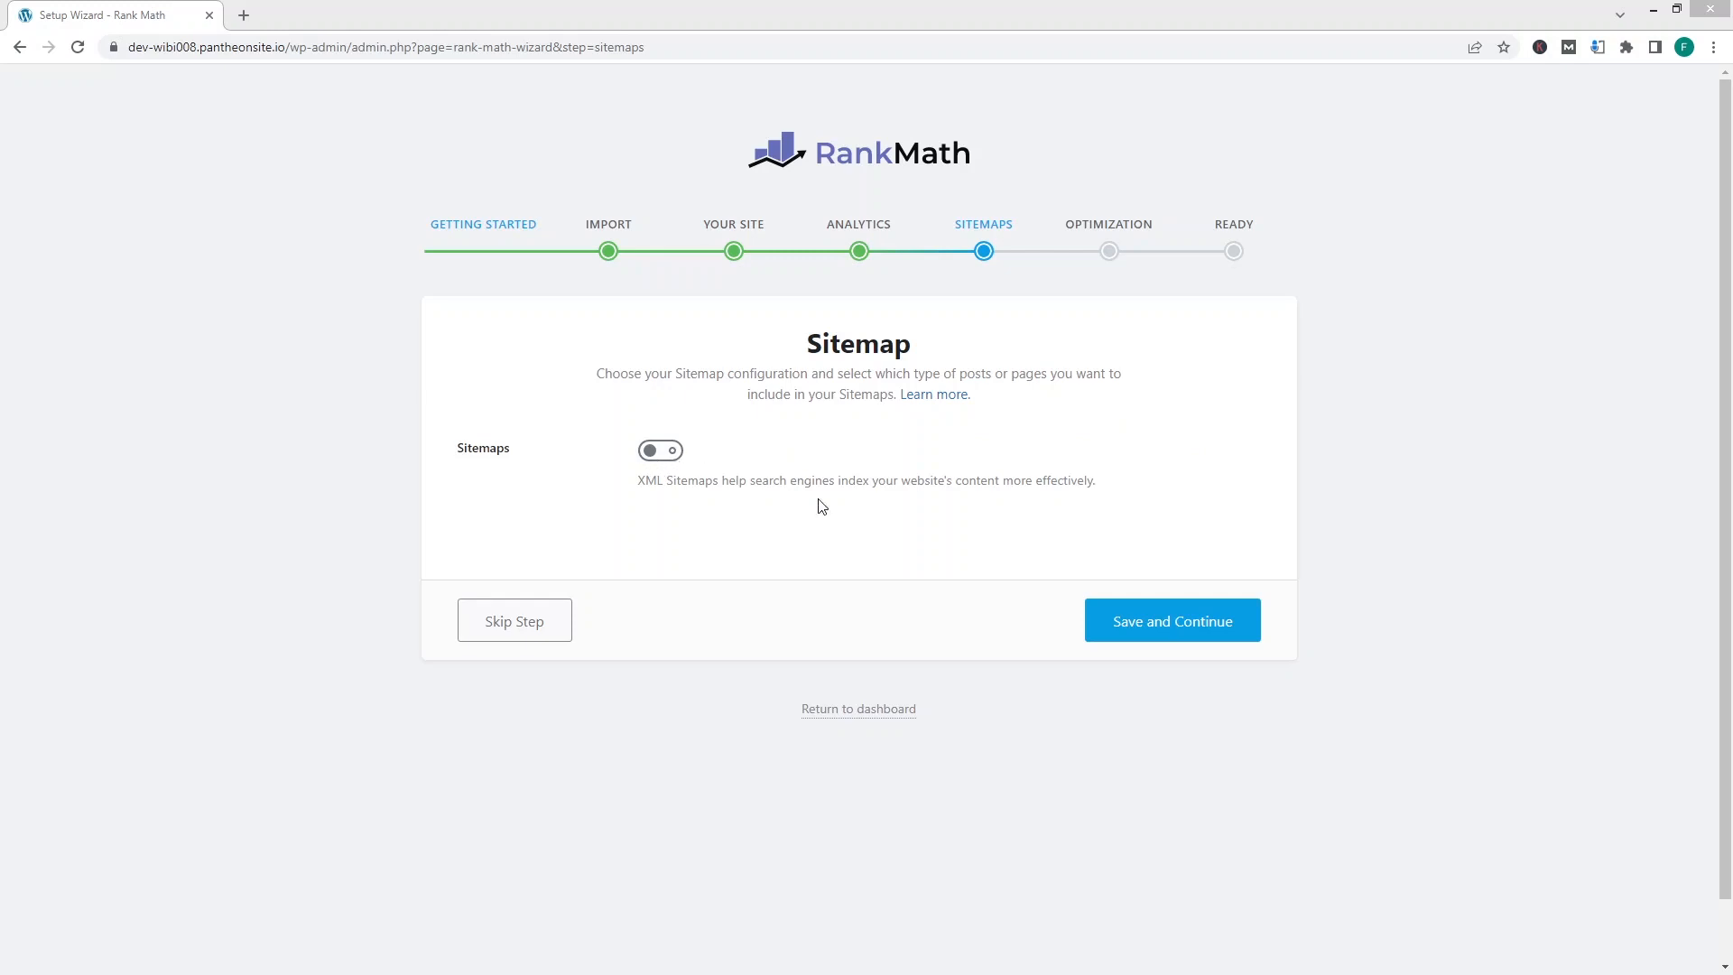
# - Enable sitemaps with images and all public post types included, without any taxonomies, and save the sitemap configuration
pyautogui.doubleClick(651, 481)
pyautogui.click(668, 452)
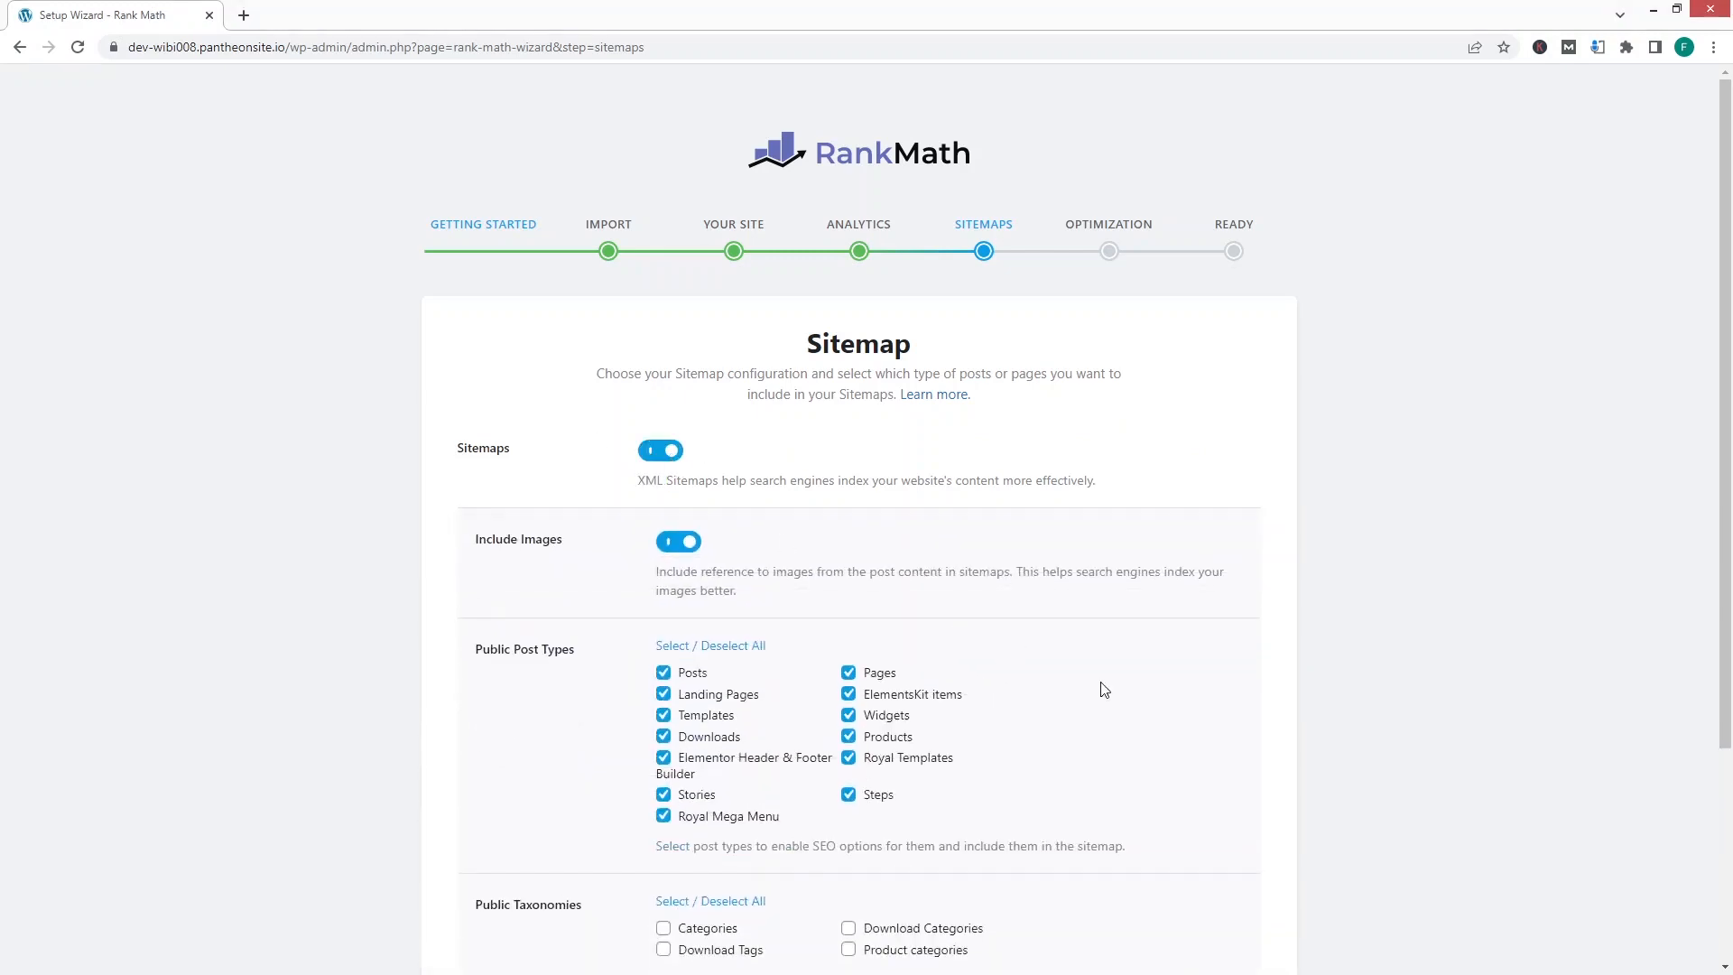
pyautogui.scroll(-3, 1023, 569)
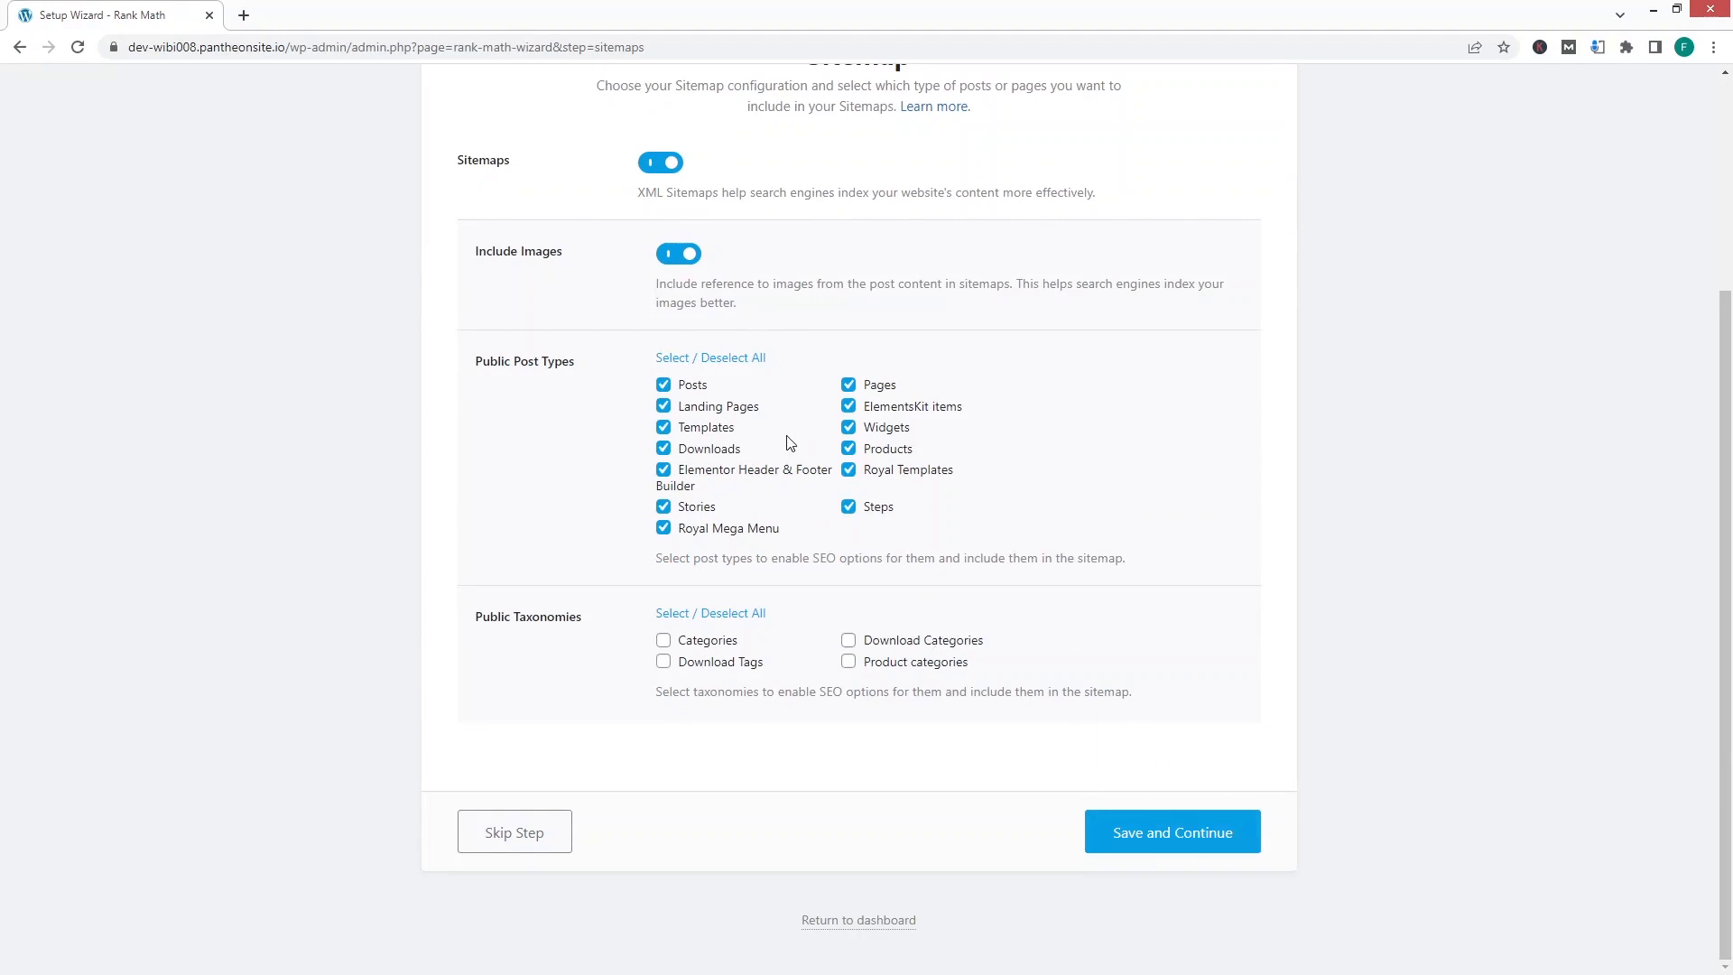
pyautogui.click(1119, 838)
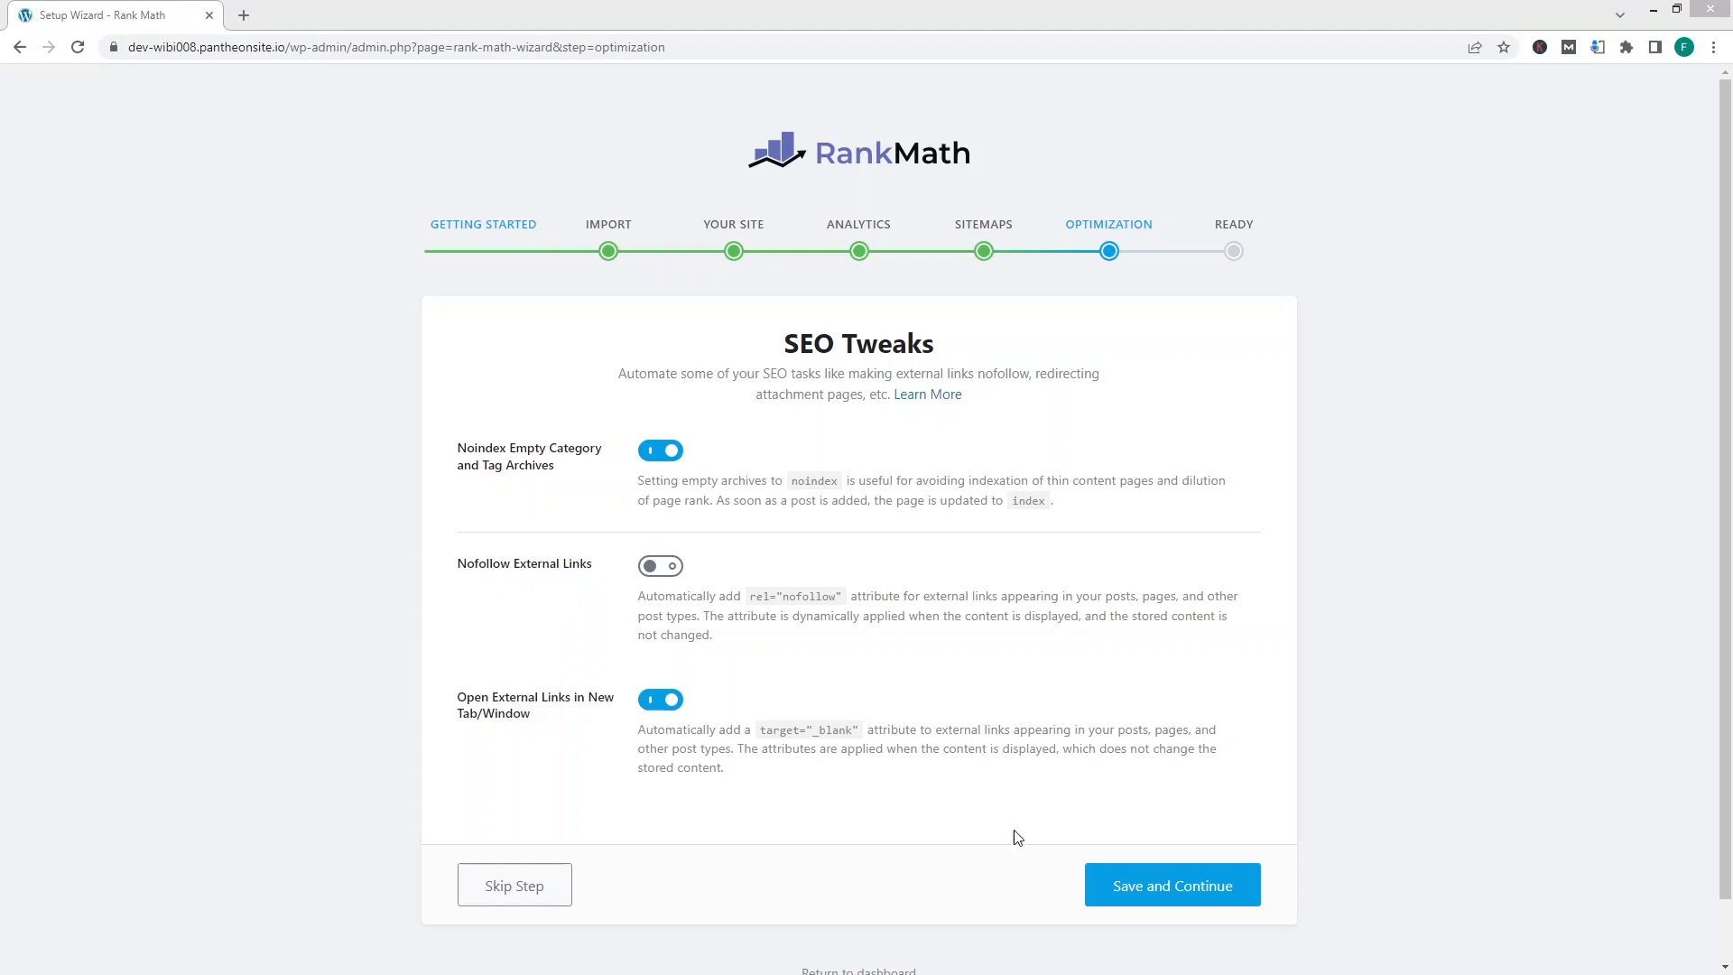
# - Save the SEO tweaks with their preset options and leave the setup wizard for the Rank Math dashboard
pyautogui.click(1184, 880)
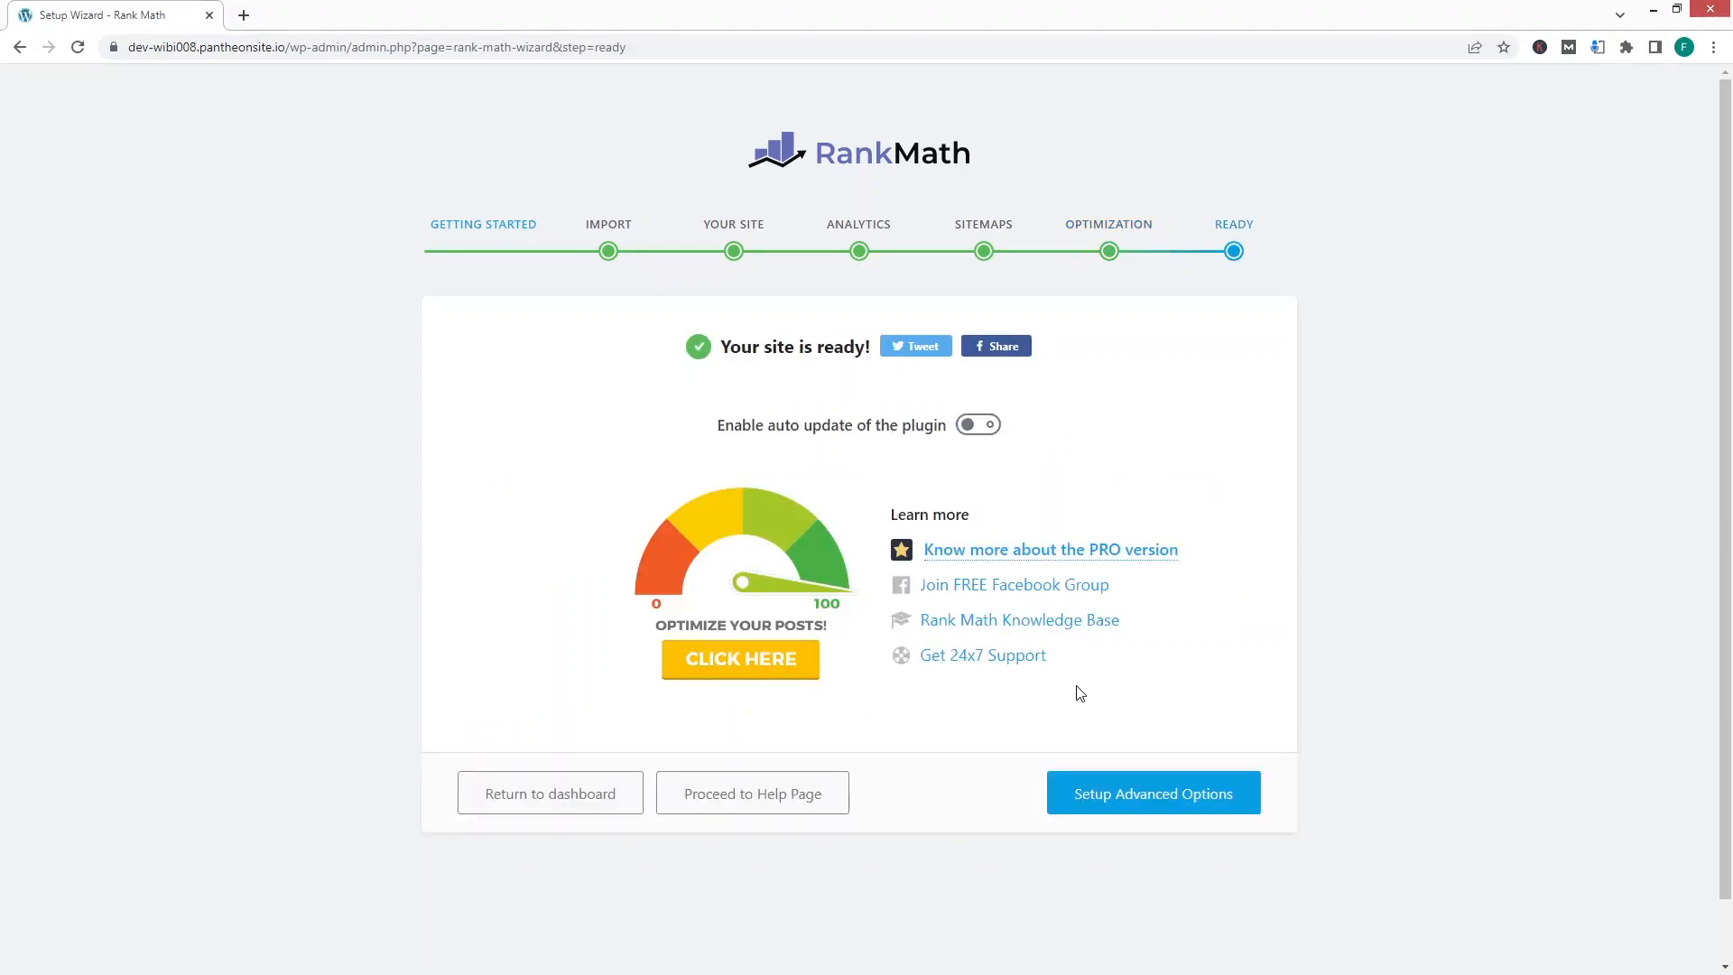
pyautogui.click(542, 799)
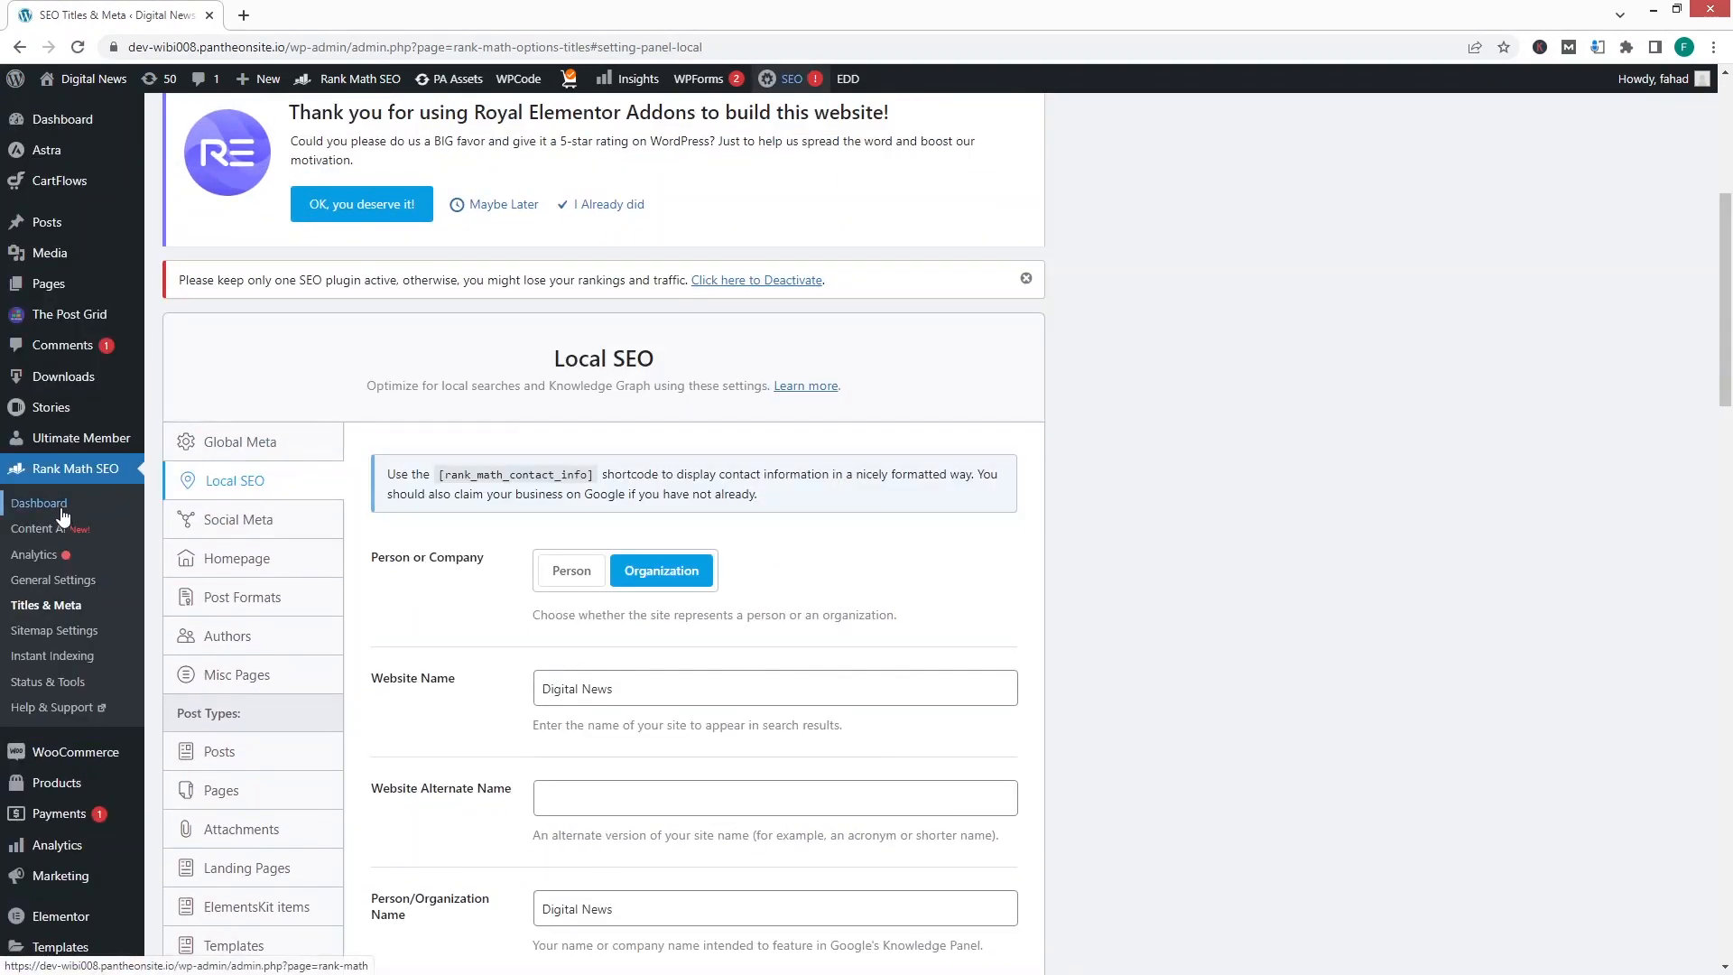
pyautogui.scroll(-1, 30, 540)
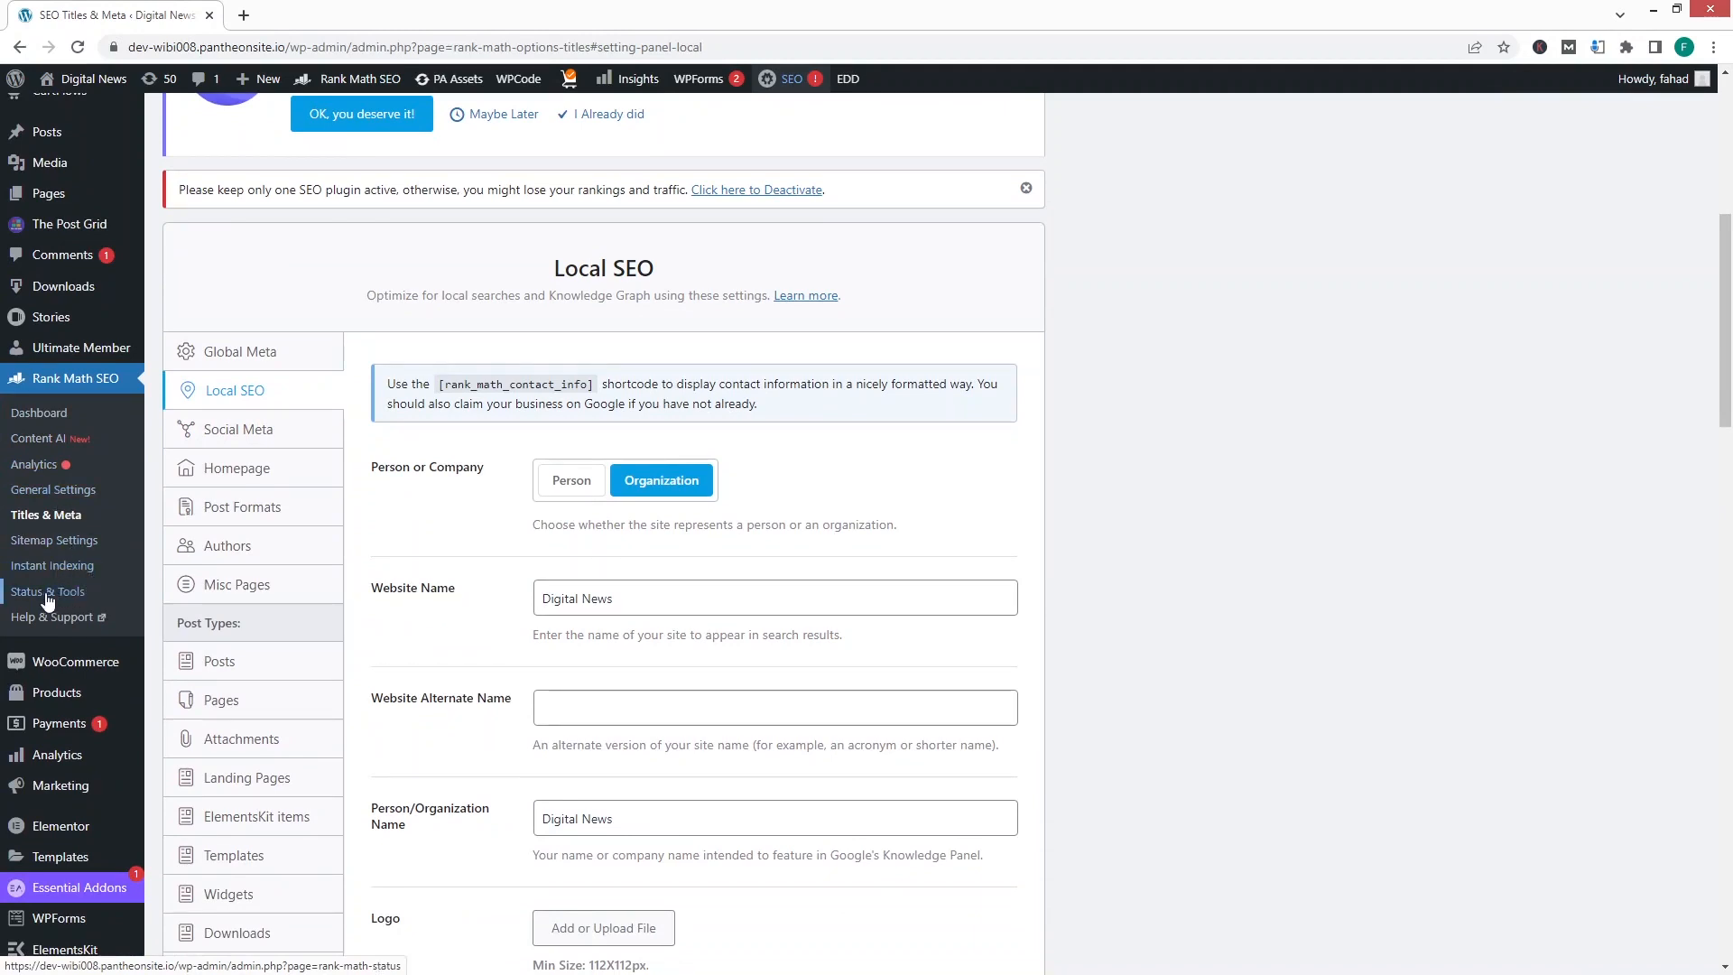
pyautogui.click(38, 413)
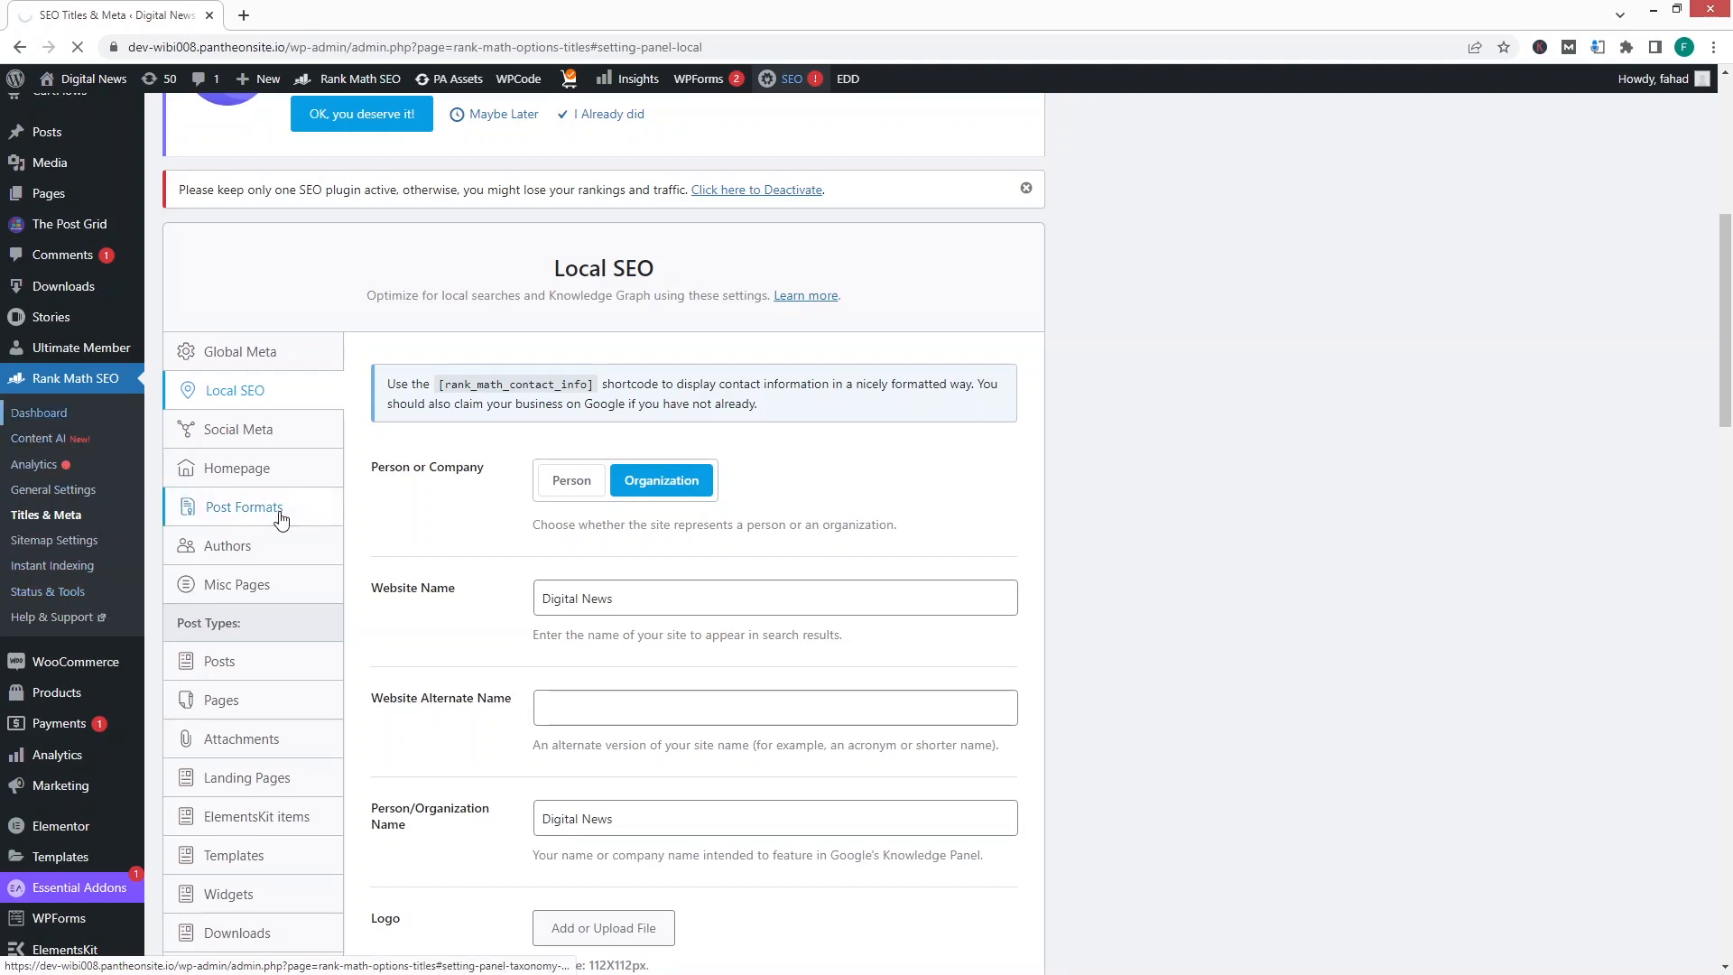
# - Look through the available Rank Math modules, from 404 Monitor and Analytics to Image SEO and Sitemap
pyautogui.scroll(-1, 754, 579)
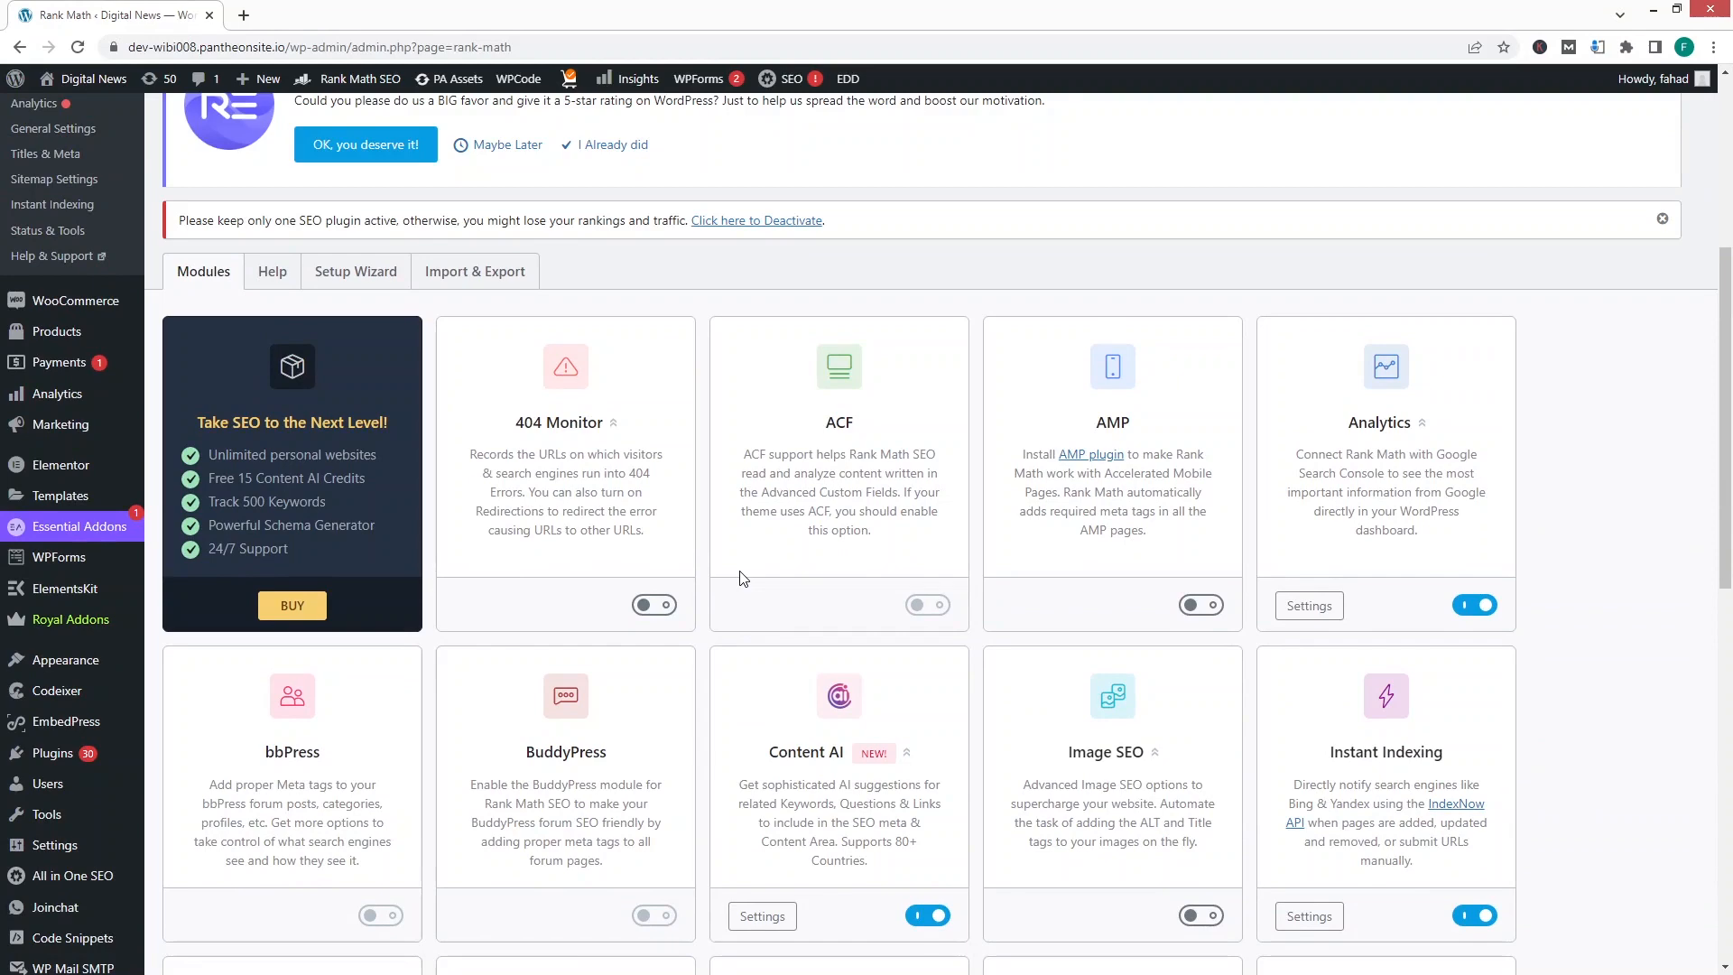
pyautogui.scroll(-2, 873, 444)
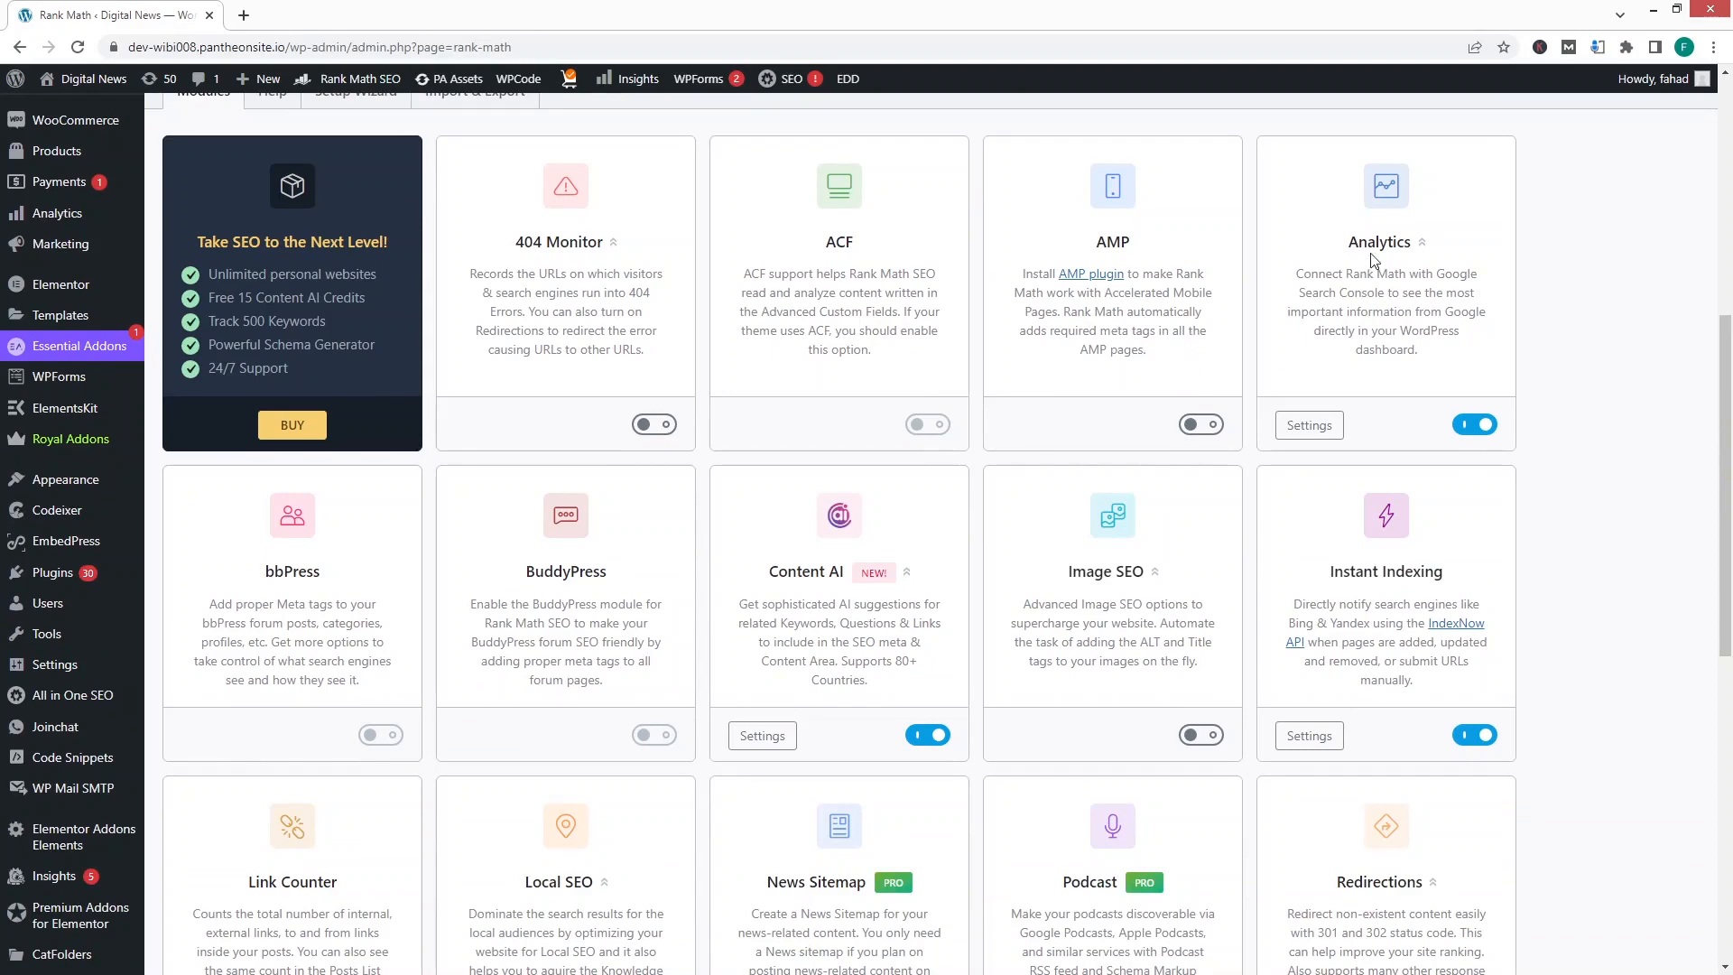
pyautogui.scroll(-2, 763, 299)
pyautogui.scroll(2, 593, 343)
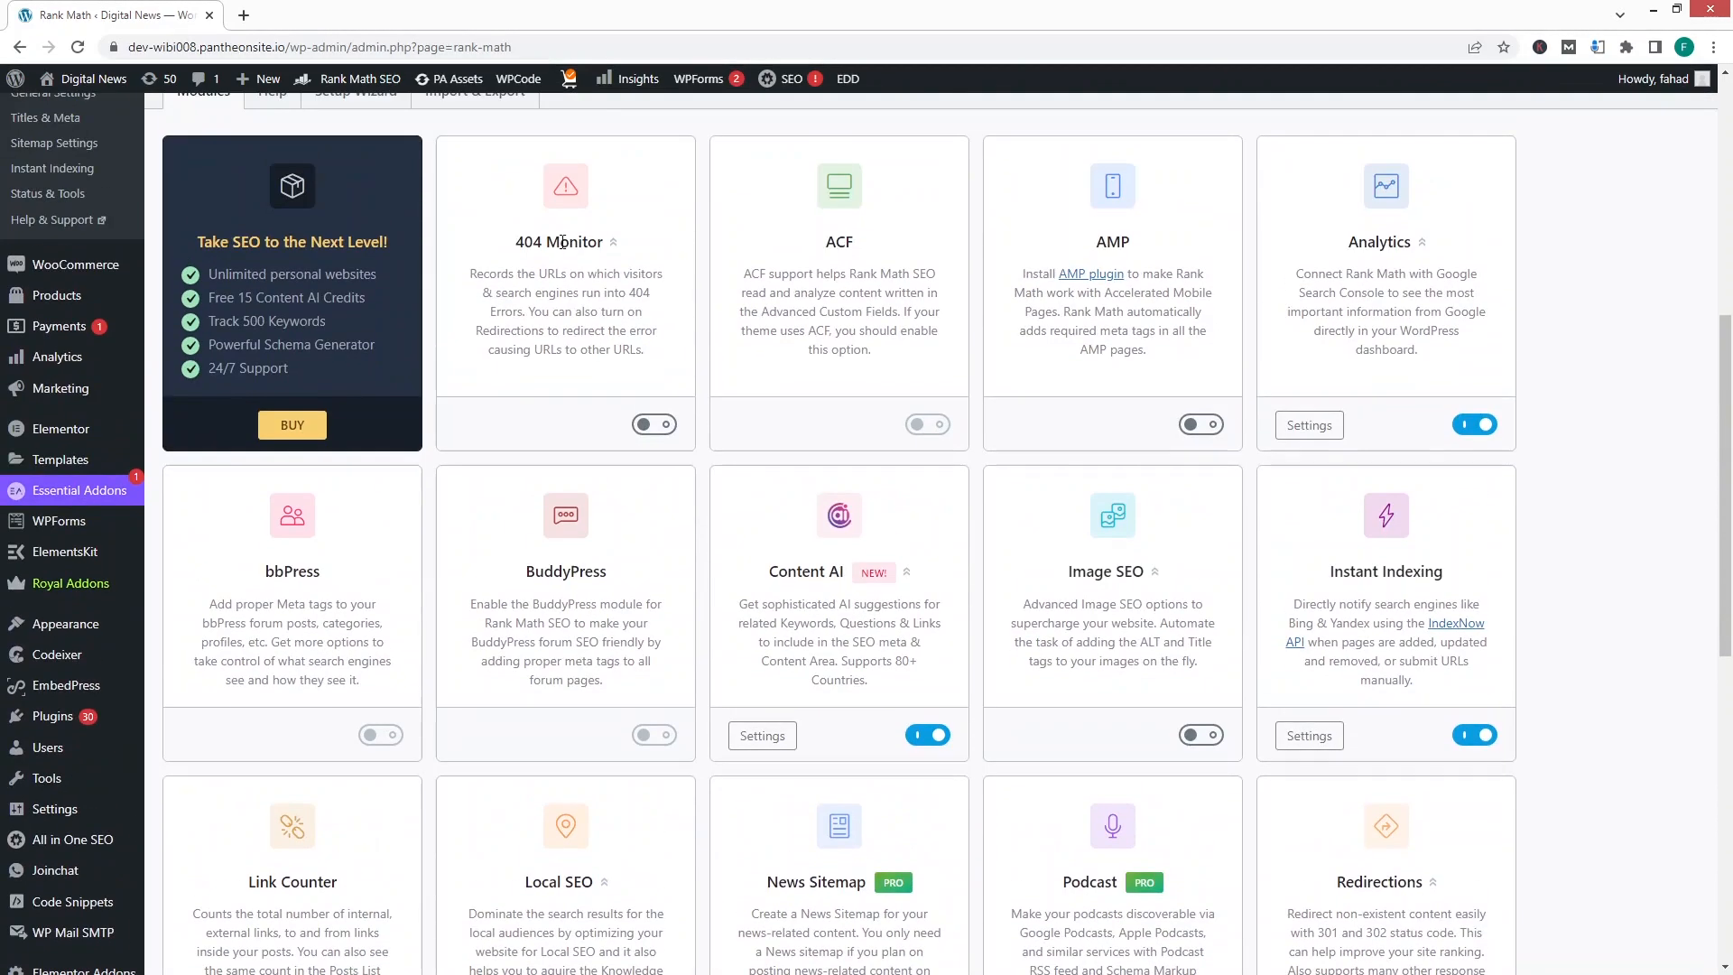
pyautogui.scroll(-2, 593, 271)
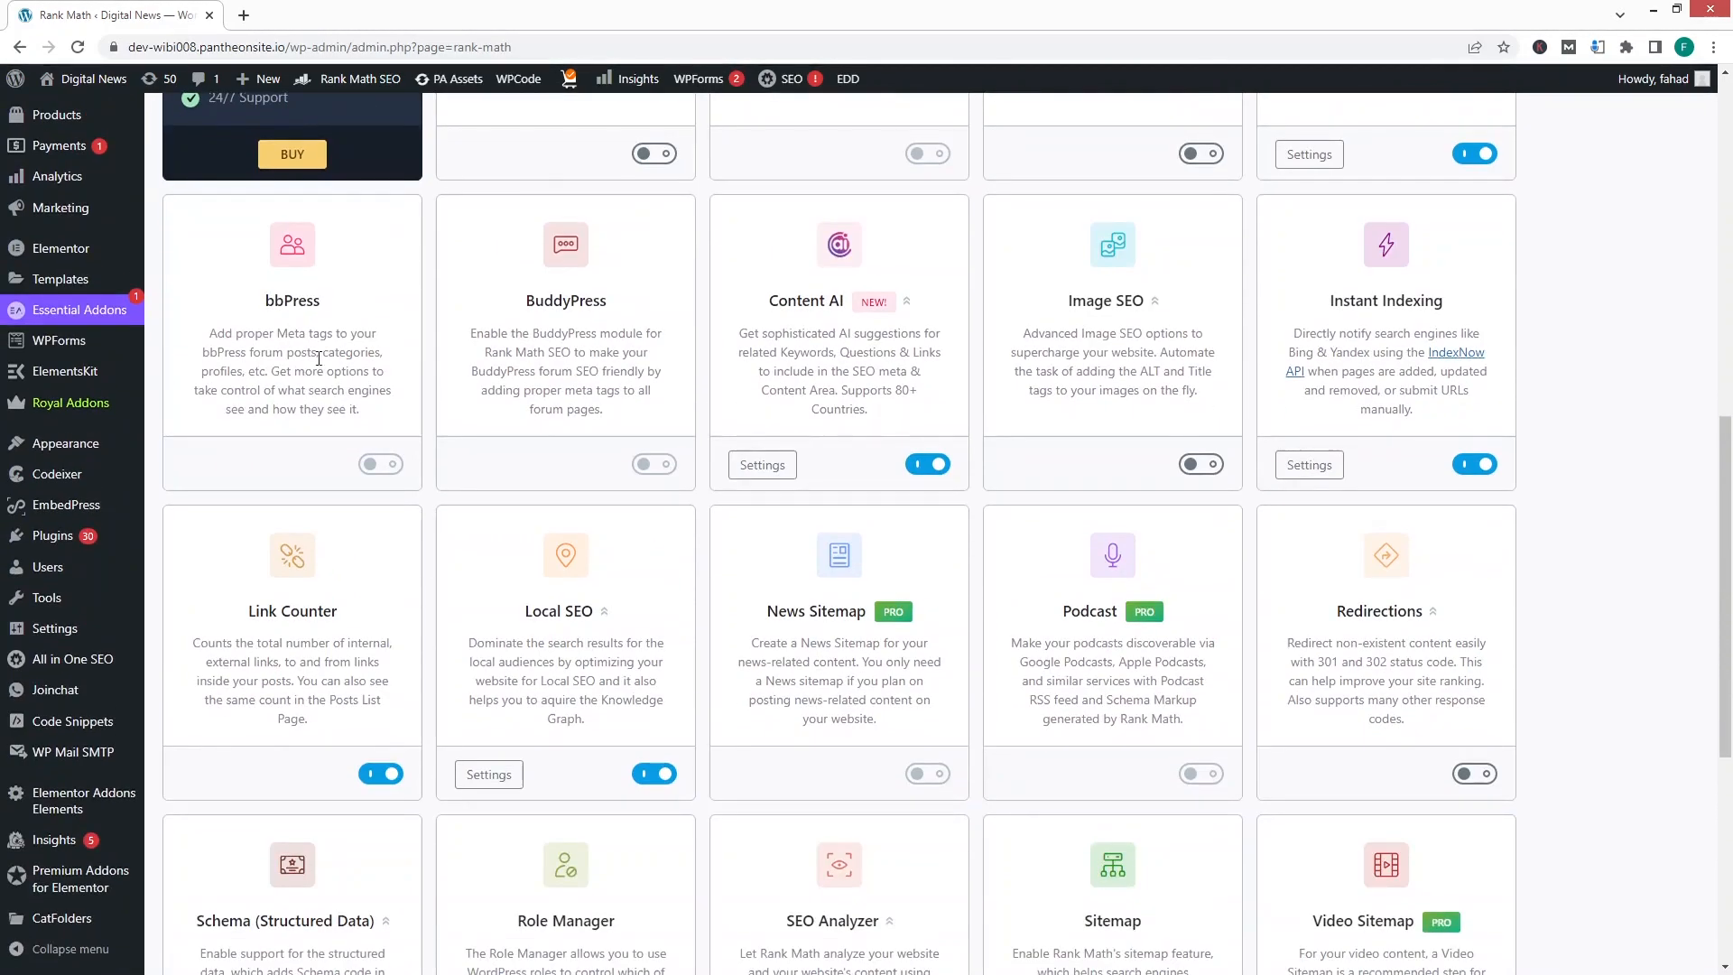
pyautogui.scroll(-2, 501, 314)
pyautogui.scroll(-1, 719, 322)
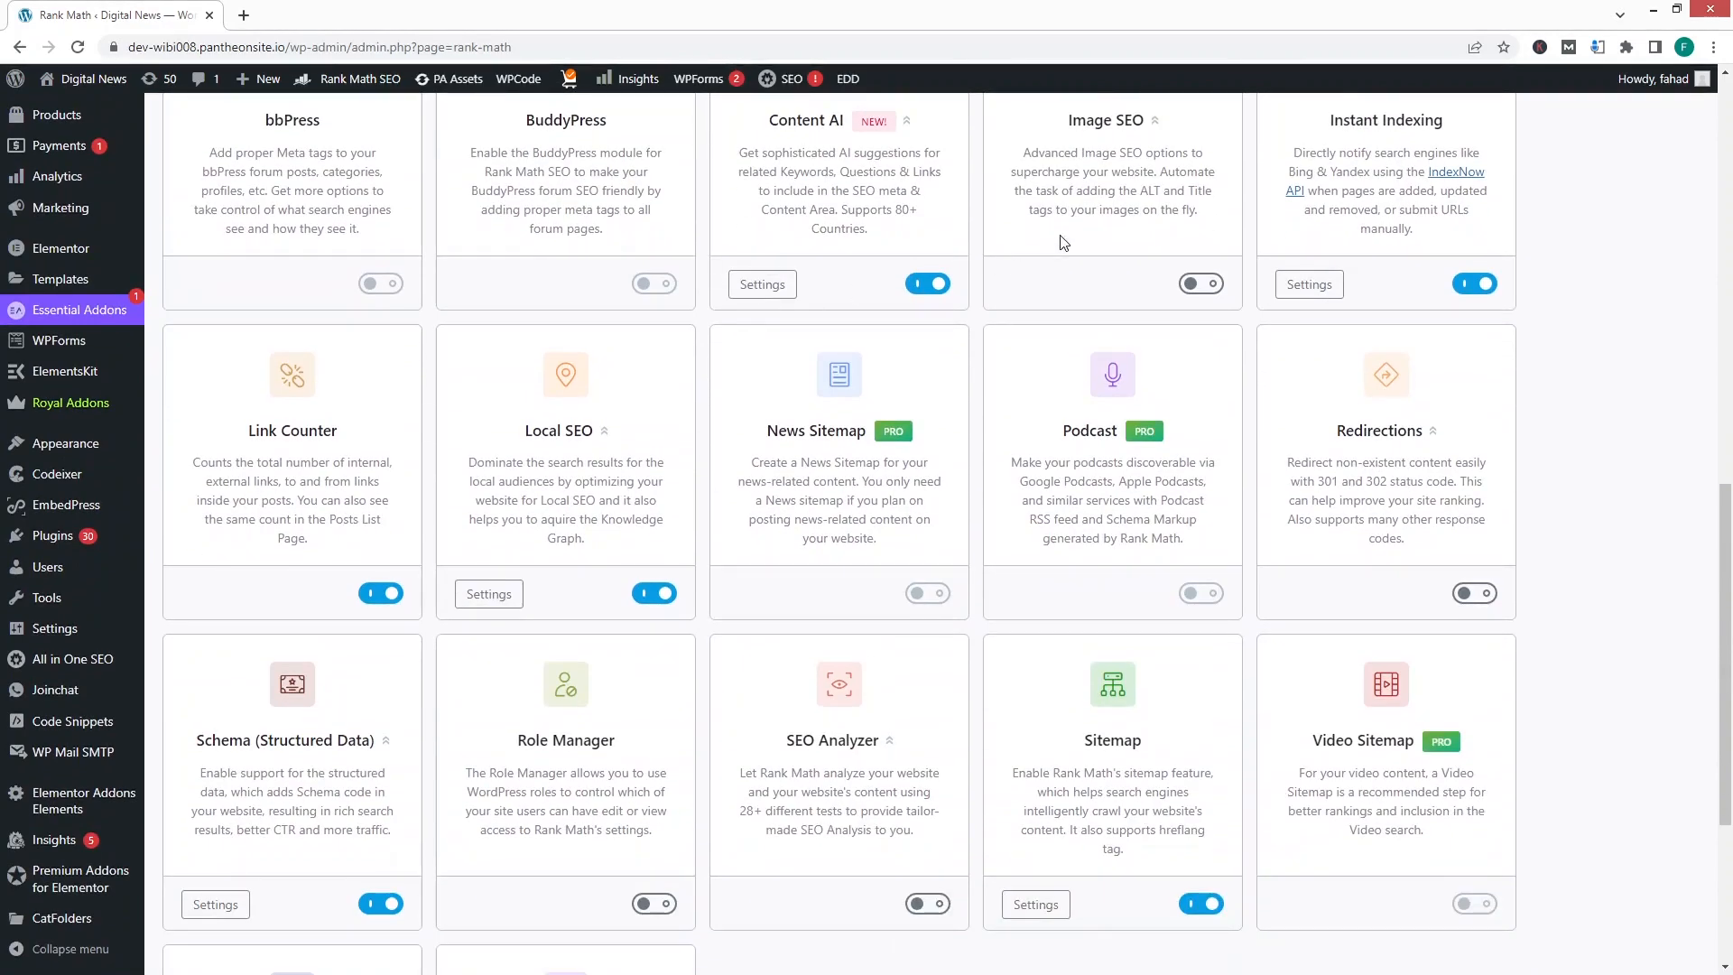
pyautogui.scroll(1, 1063, 242)
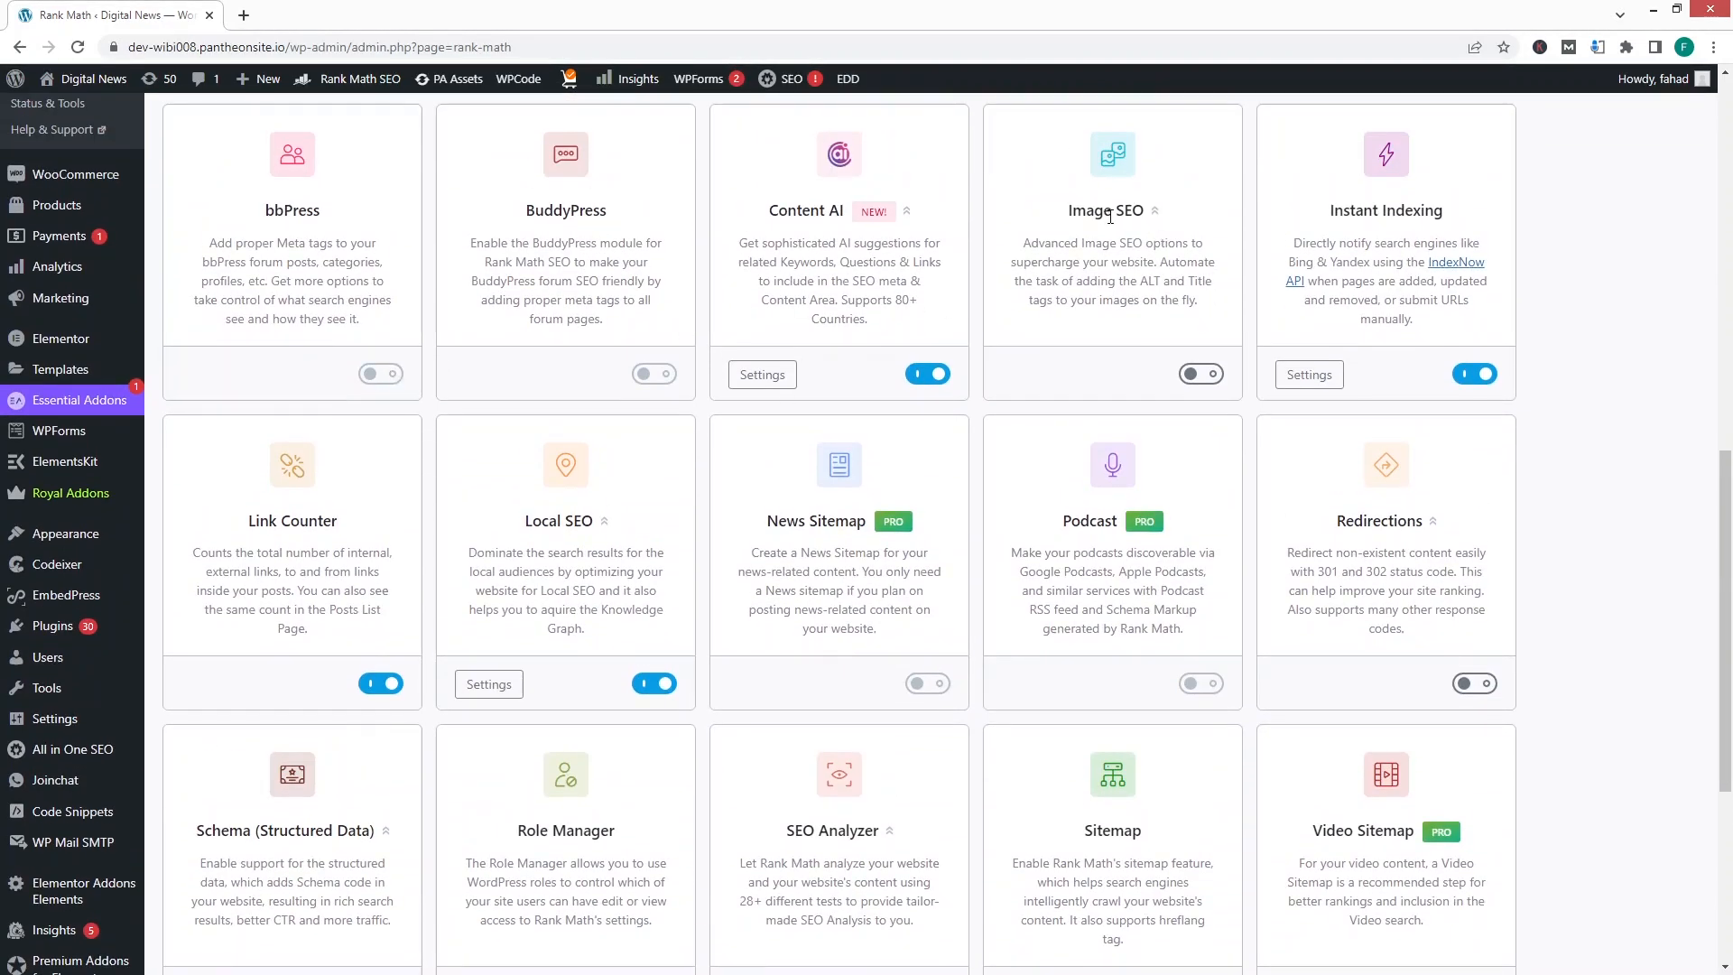
# - Review the remaining modules, from Link Counter and Local SEO down to Google Web Stories and WooCommerce
pyautogui.scroll(-4, 1264, 307)
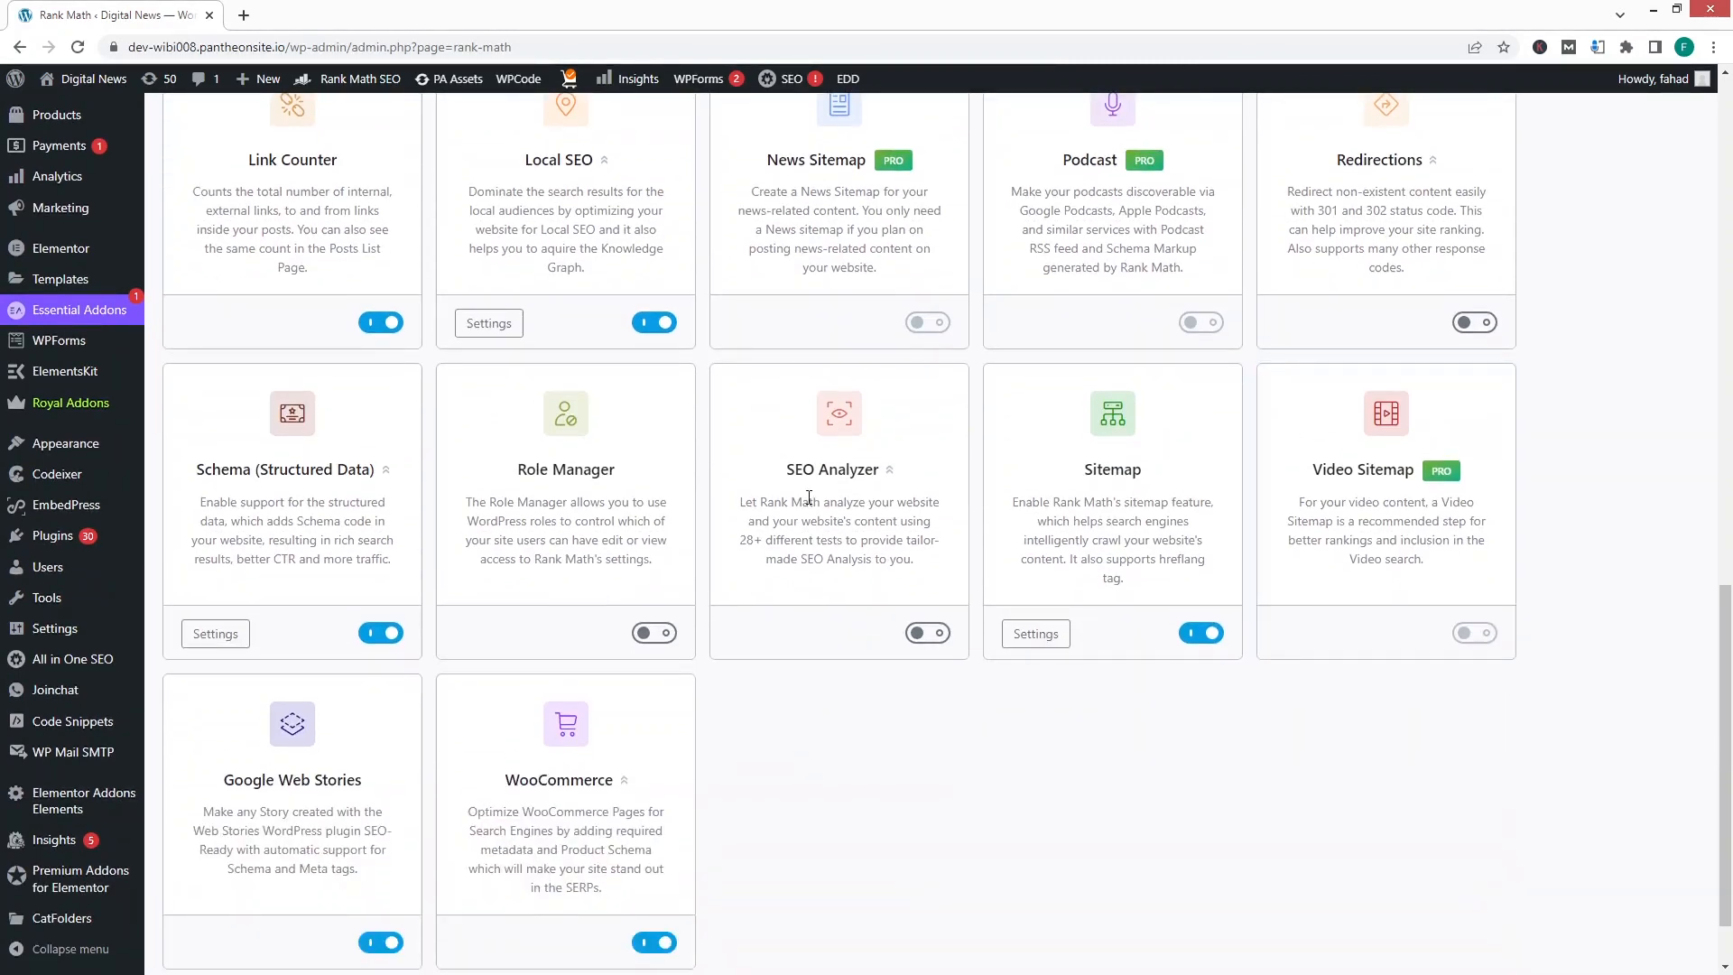
pyautogui.scroll(-1, 658, 496)
pyautogui.scroll(3, 658, 496)
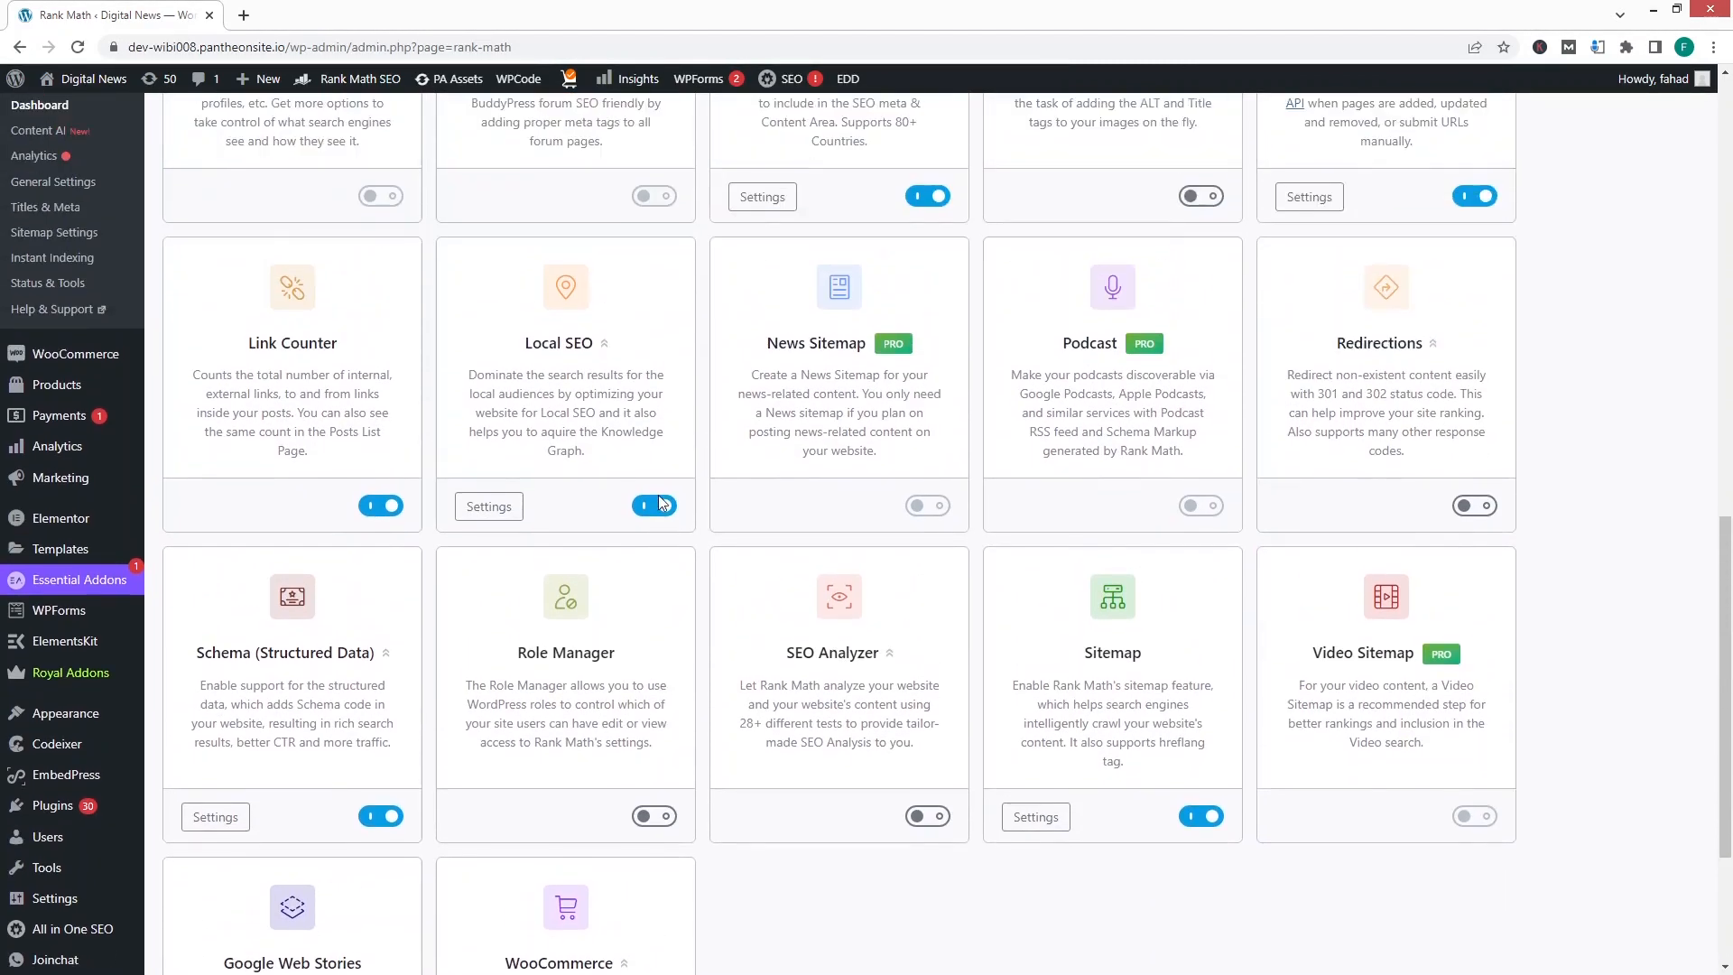
pyautogui.scroll(-3, 658, 496)
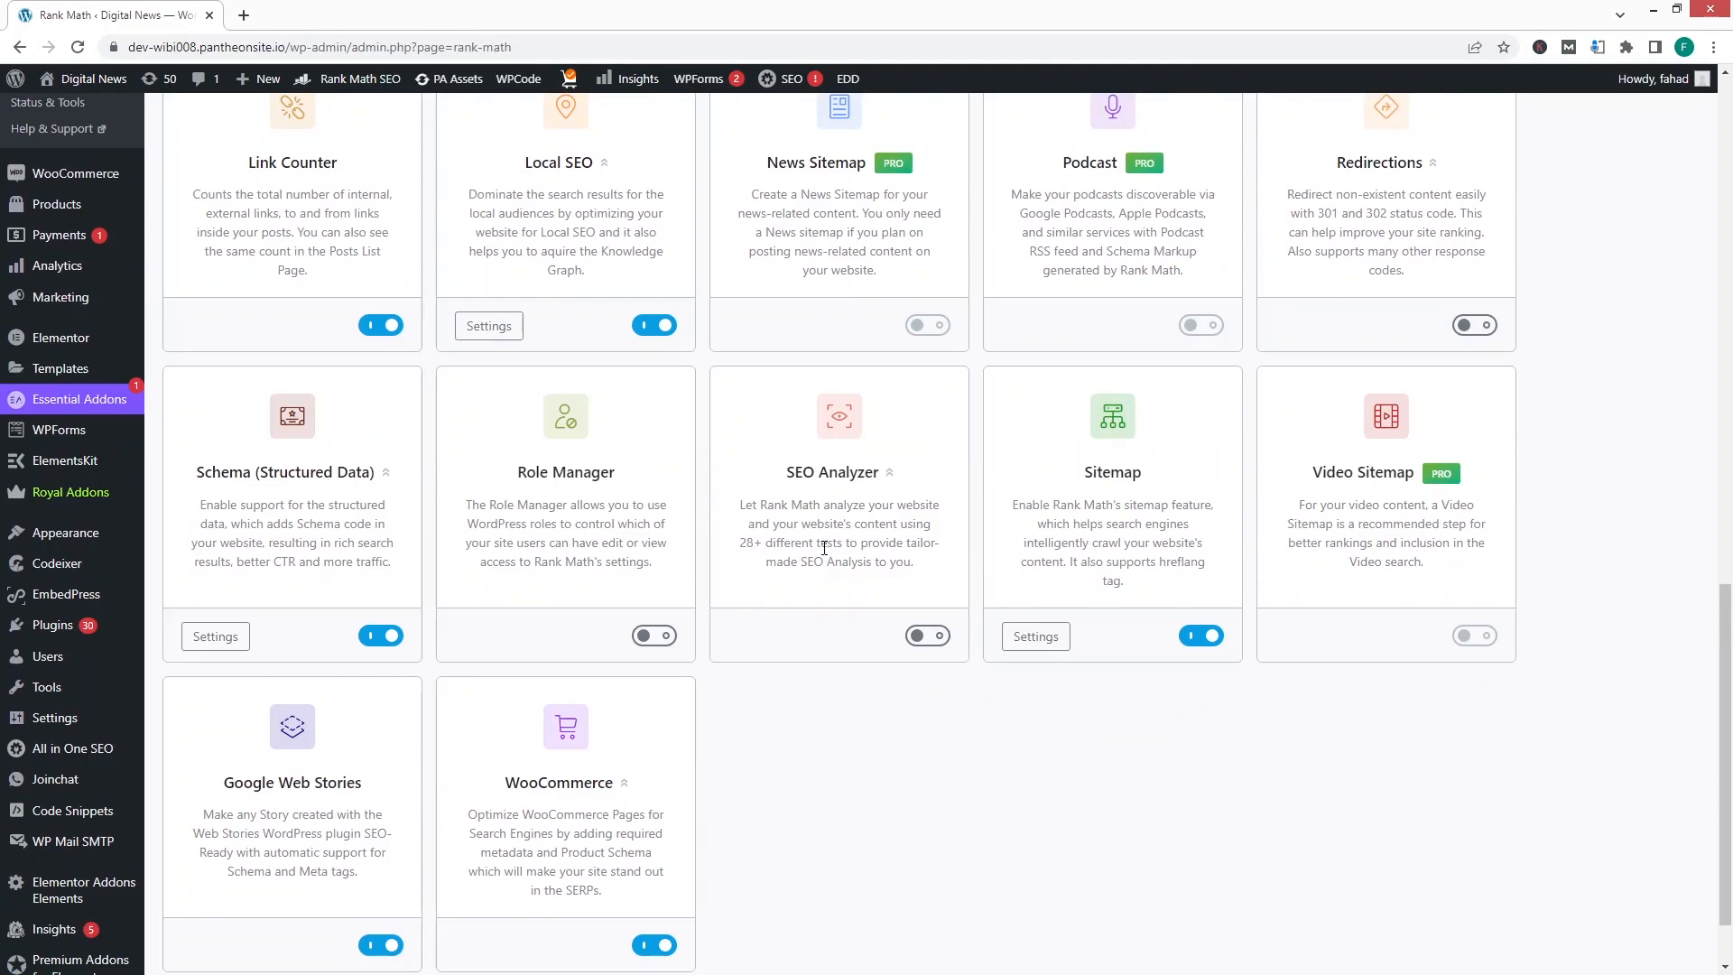
pyautogui.scroll(7, 824, 548)
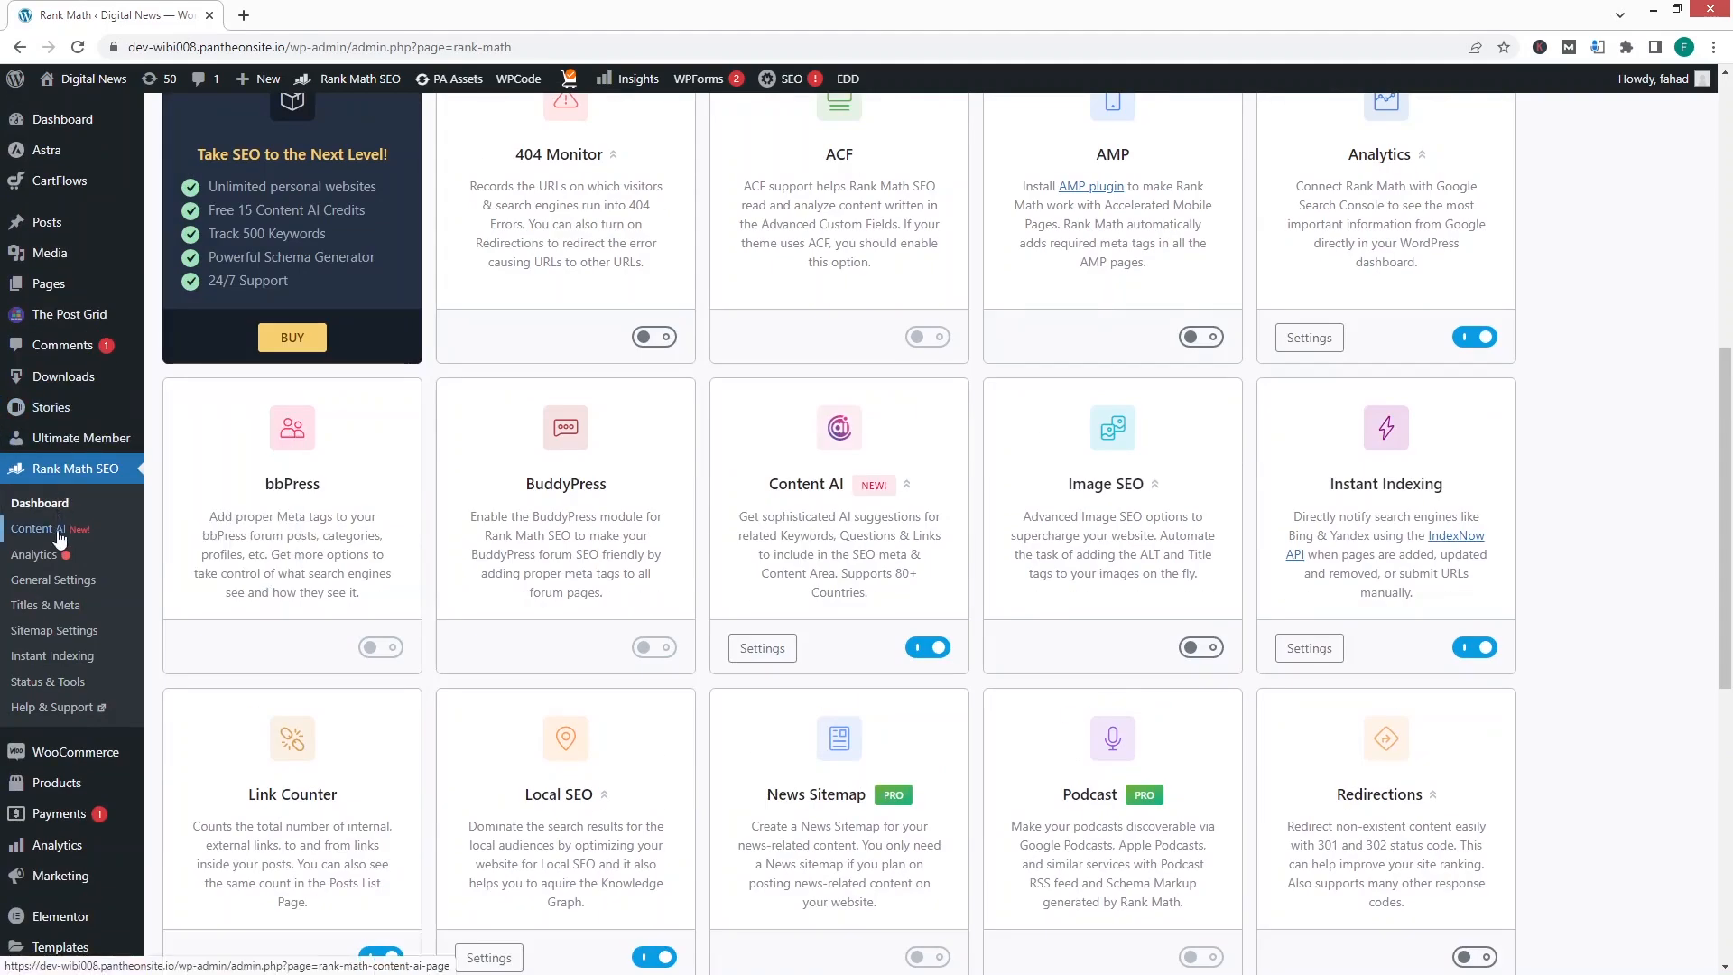
# - Open the Titles & Meta settings and read through the Global Meta options, from Robots Meta to Twitter Card Type
pyautogui.click(58, 613)
pyautogui.scroll(-4, 503, 625)
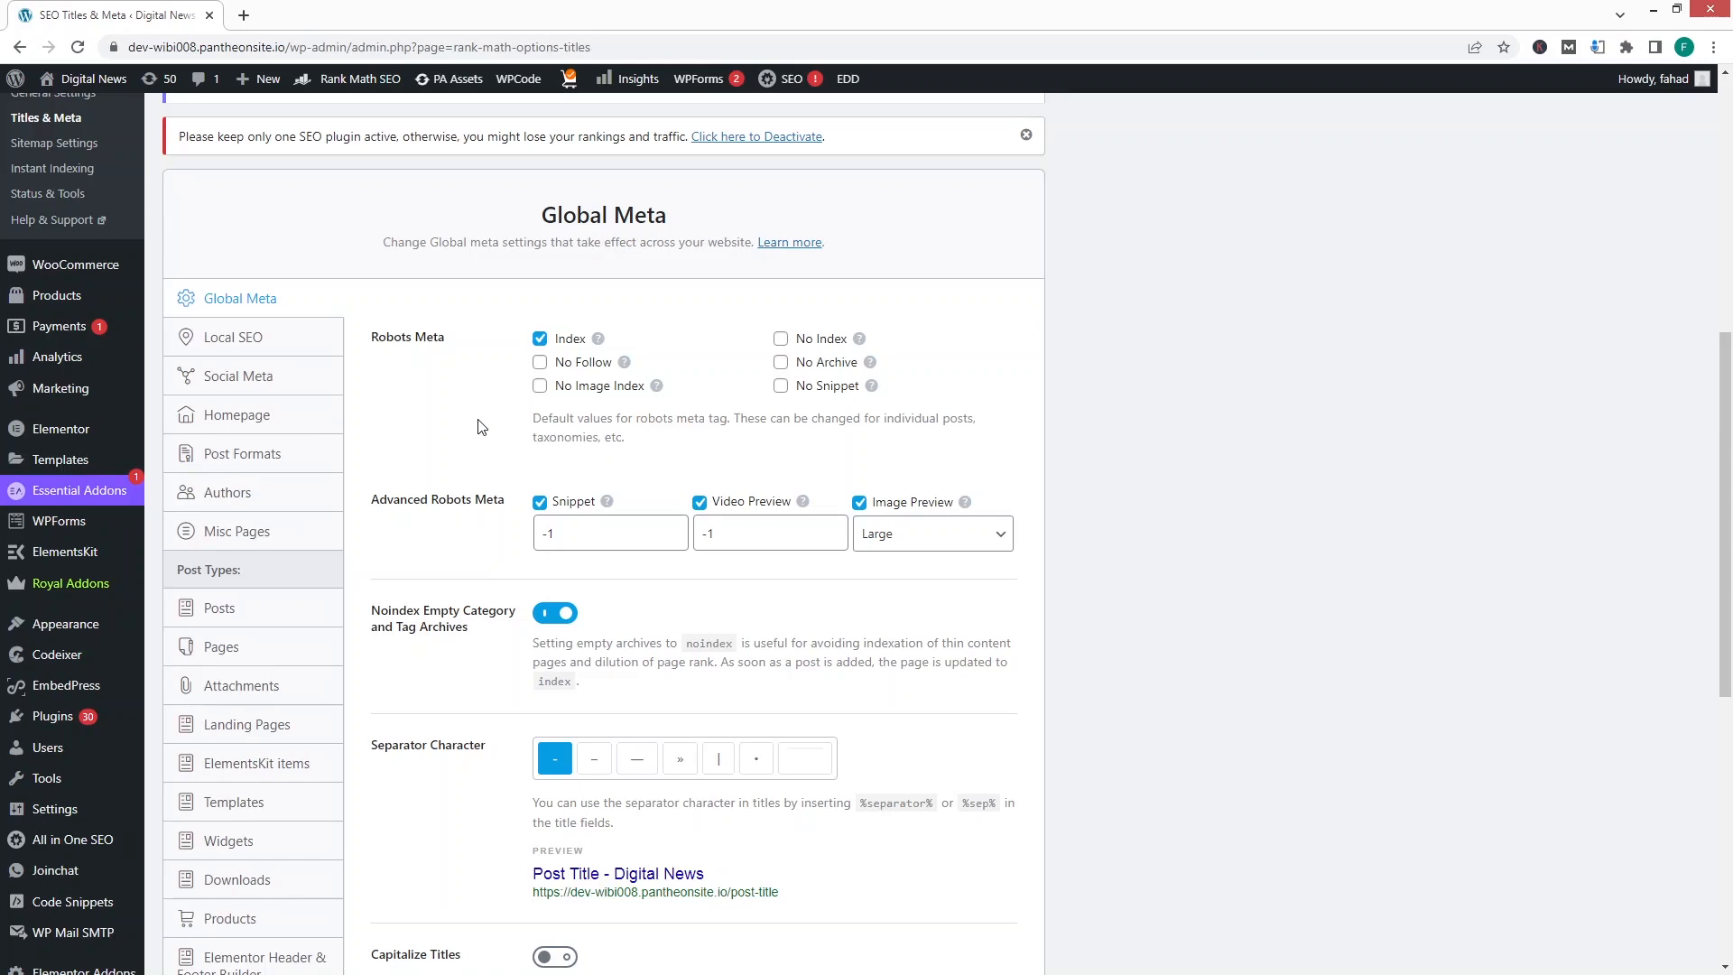
pyautogui.scroll(-2, 469, 428)
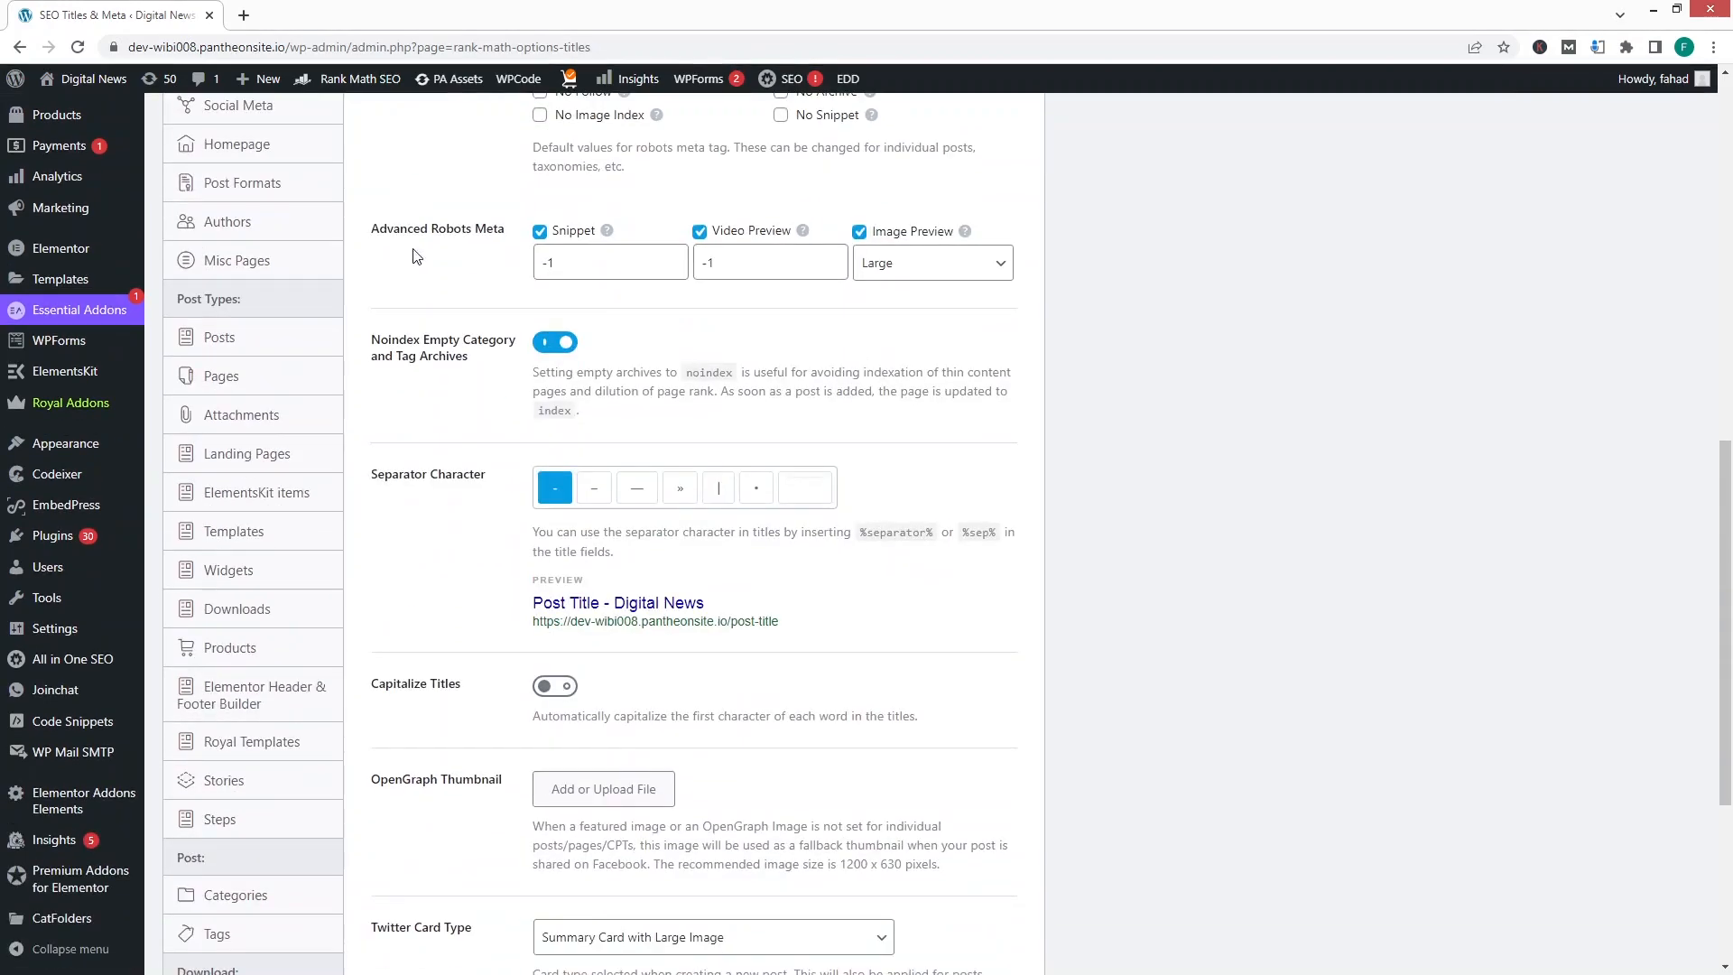
pyautogui.scroll(1, 392, 257)
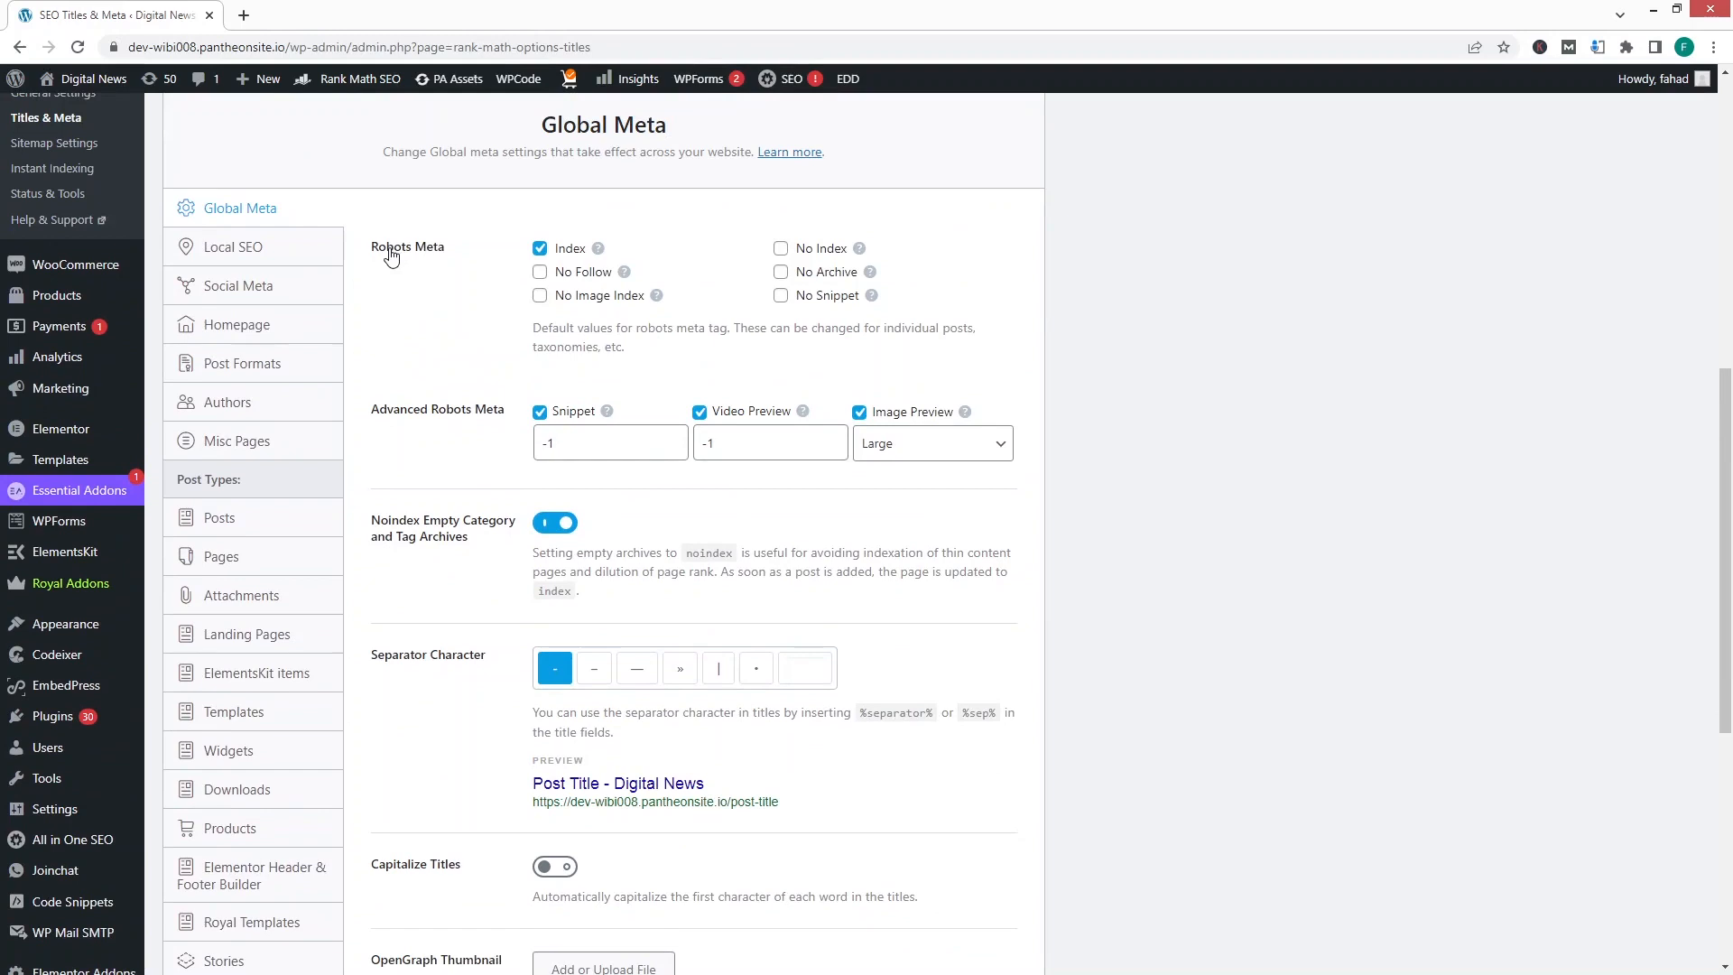
pyautogui.scroll(-2, 424, 253)
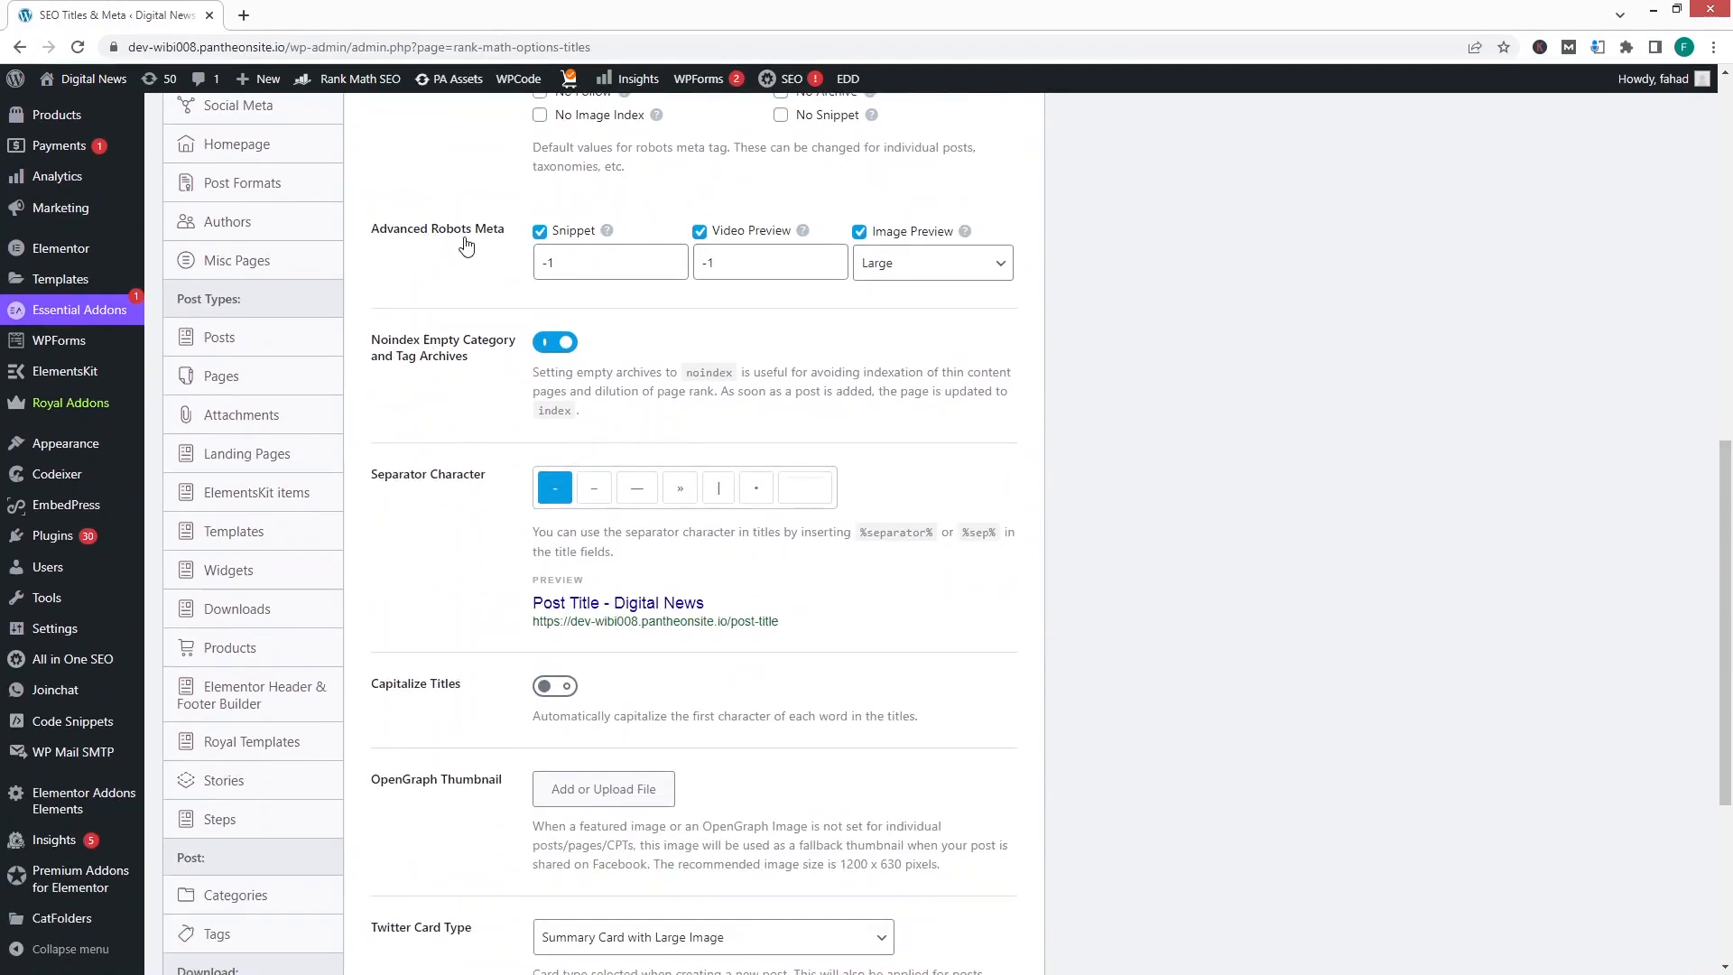
pyautogui.scroll(-2, 466, 248)
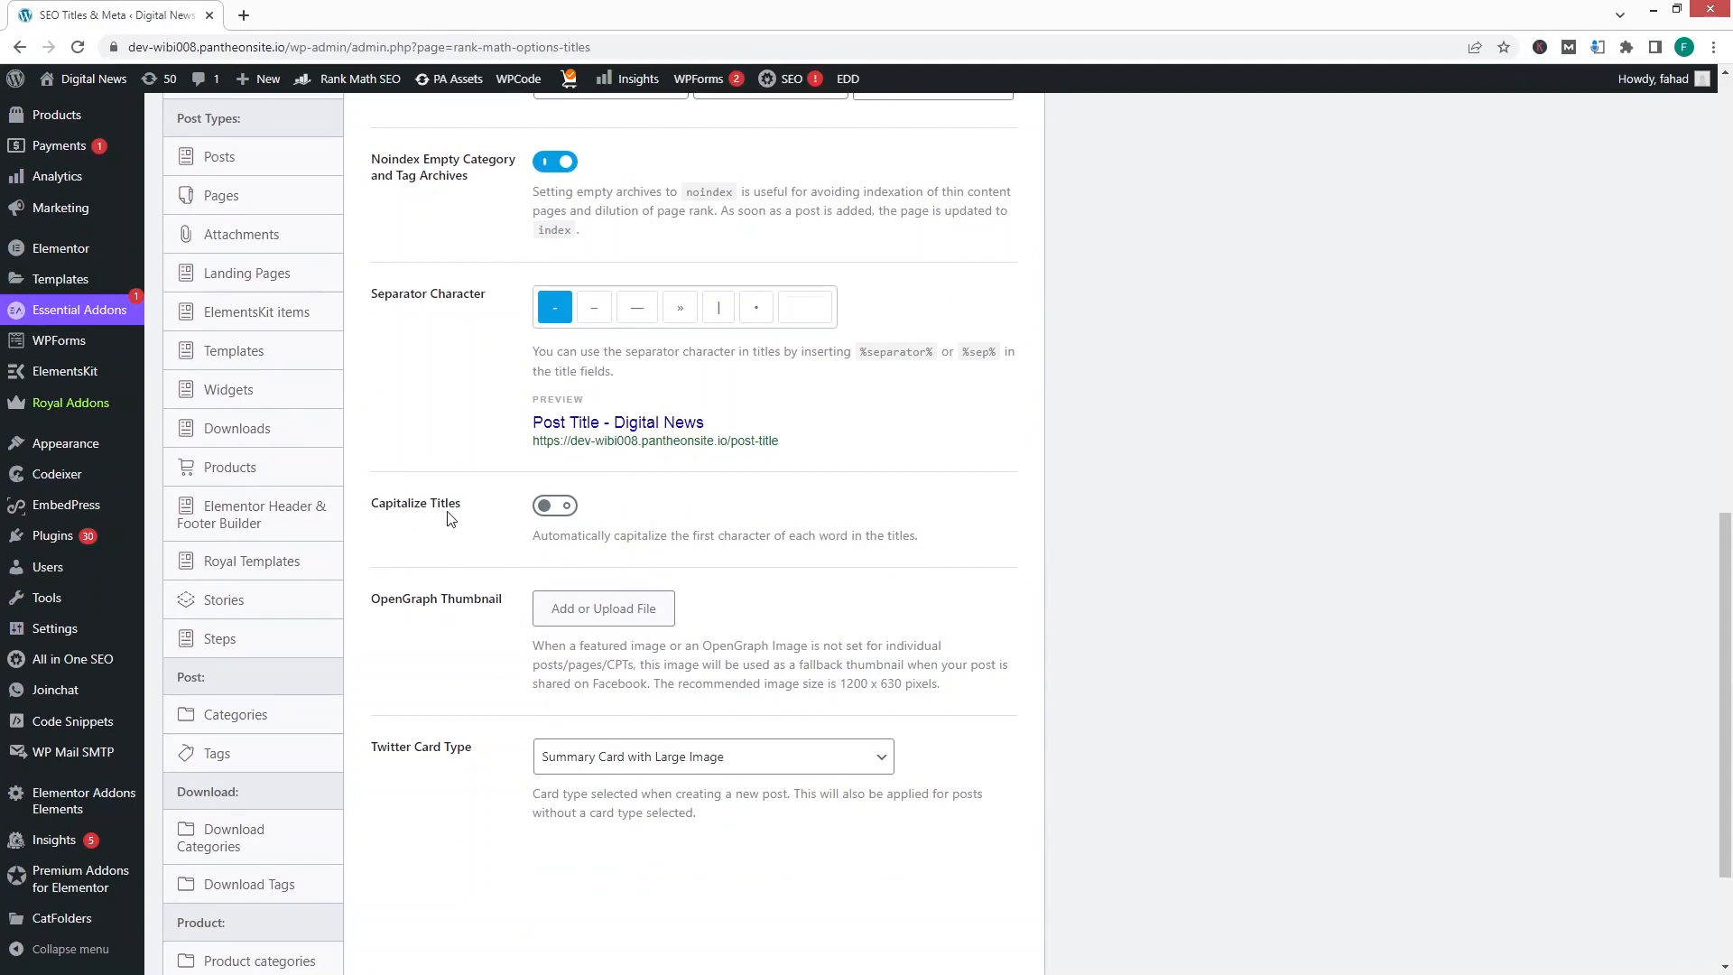
pyautogui.scroll(-2, 451, 520)
pyautogui.scroll(8, 451, 520)
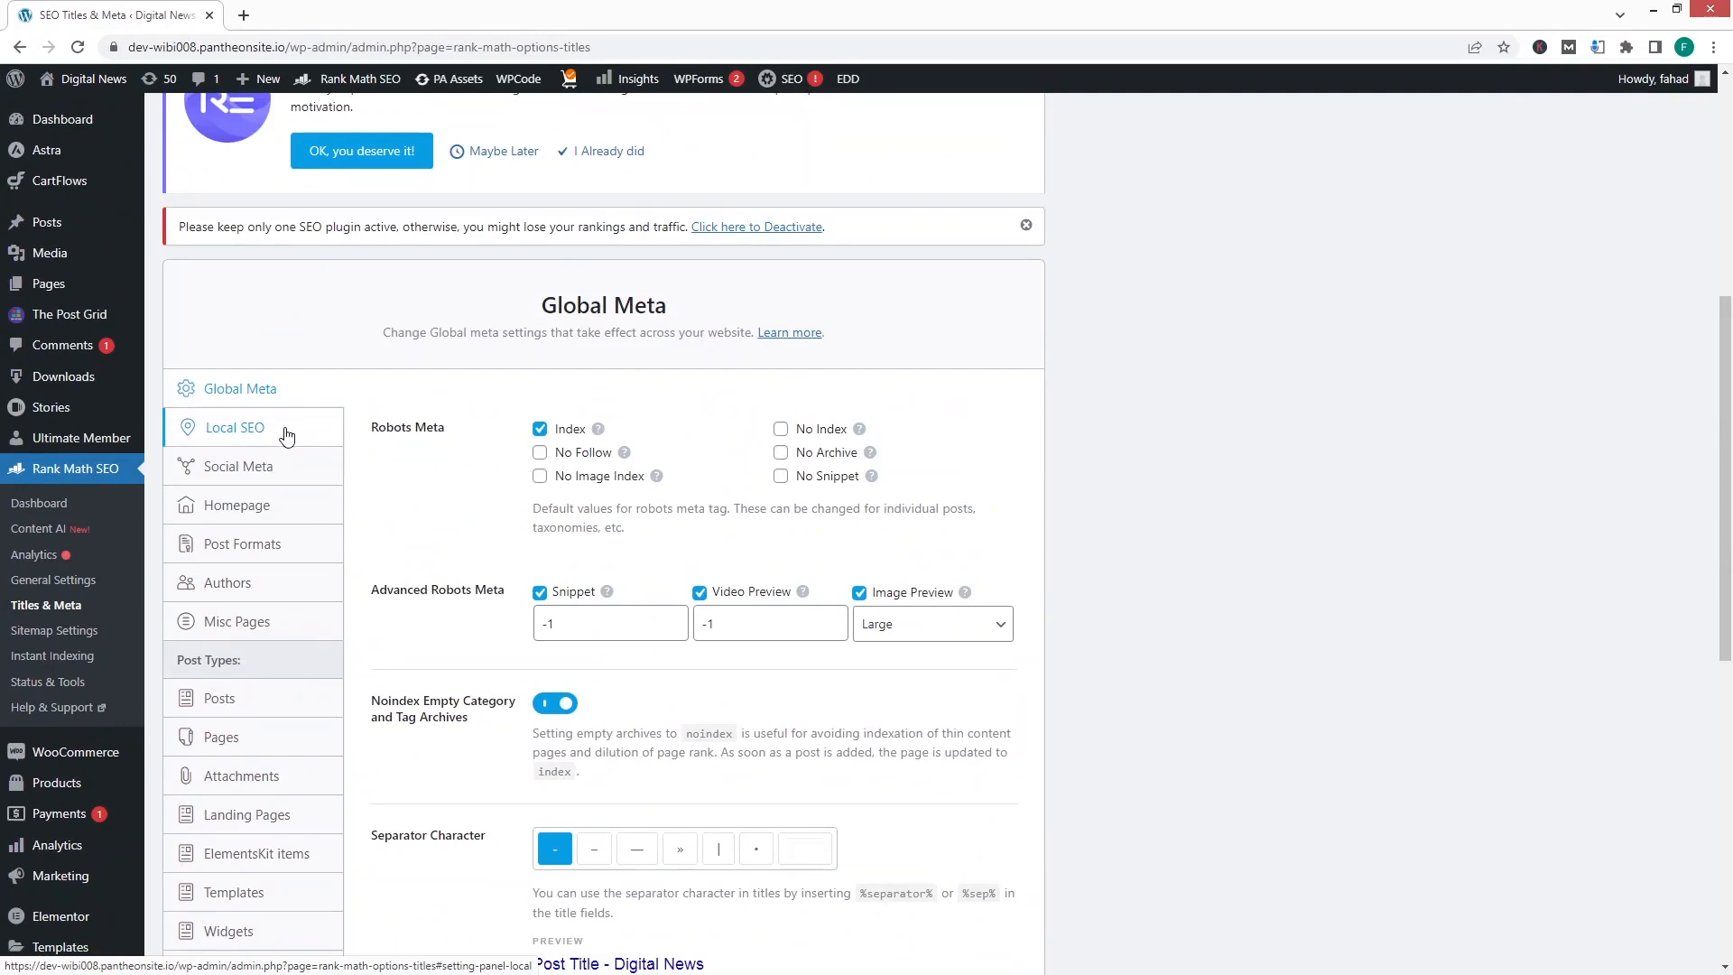
# - Examine the Local SEO settings, from Person or Company through the address fields to Geo Coordinates
pyautogui.click(286, 435)
pyautogui.scroll(-1, 451, 542)
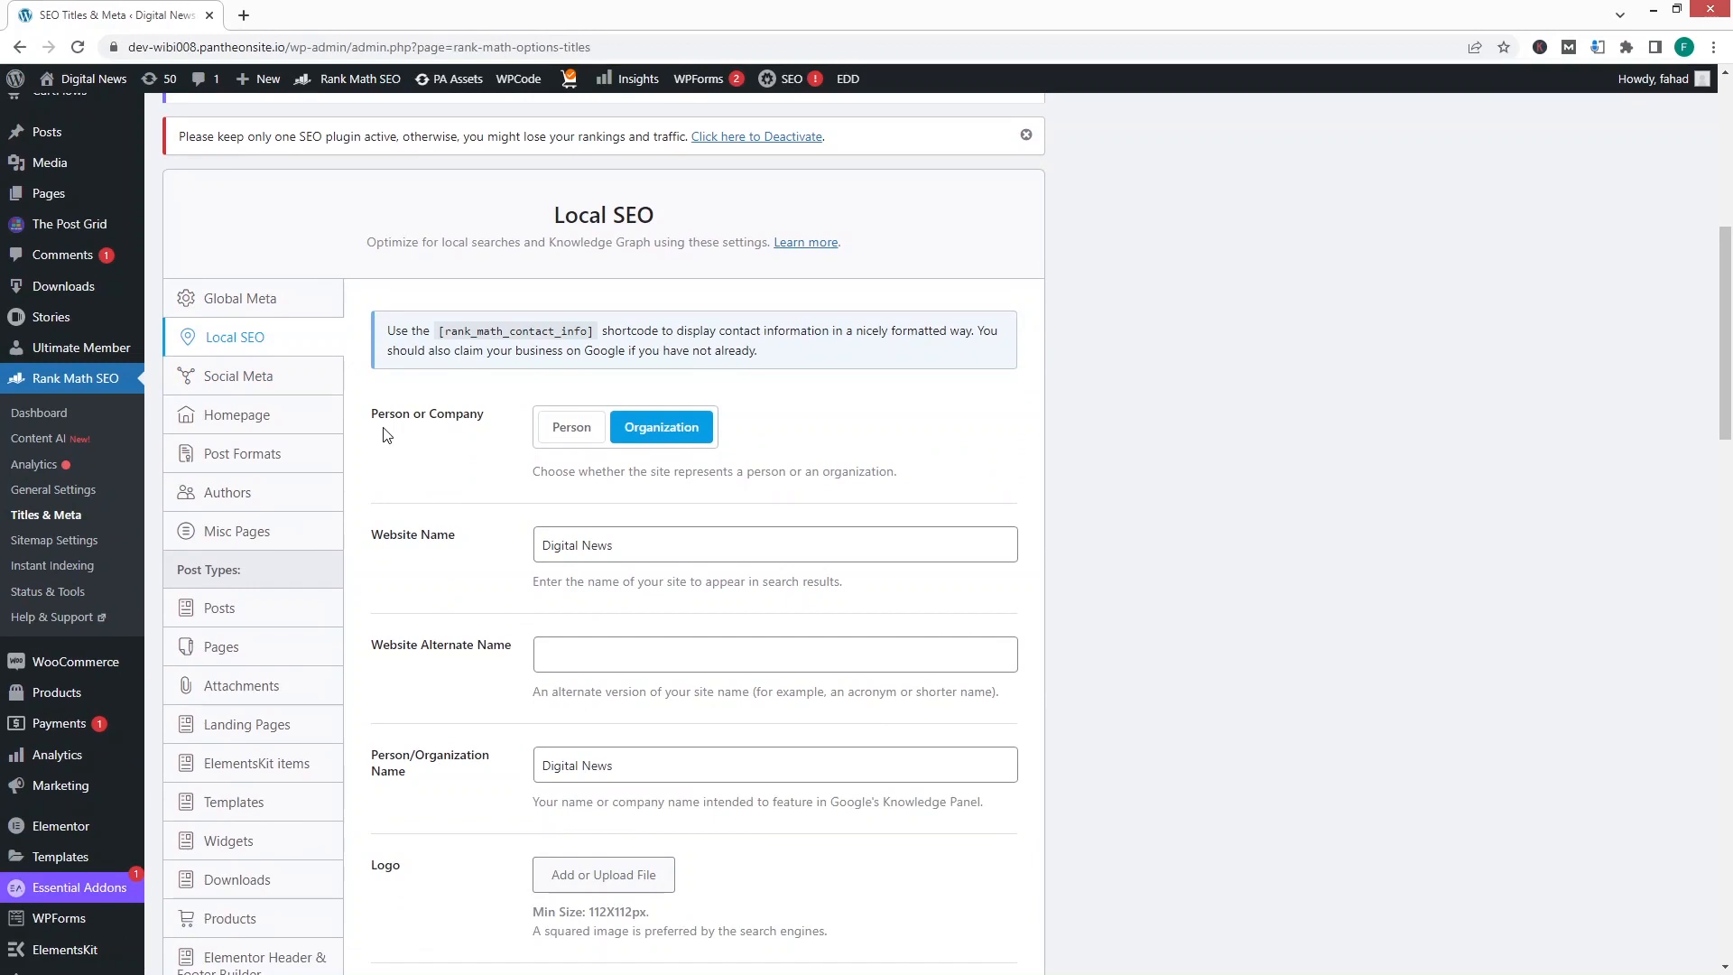
pyautogui.scroll(-4, 471, 455)
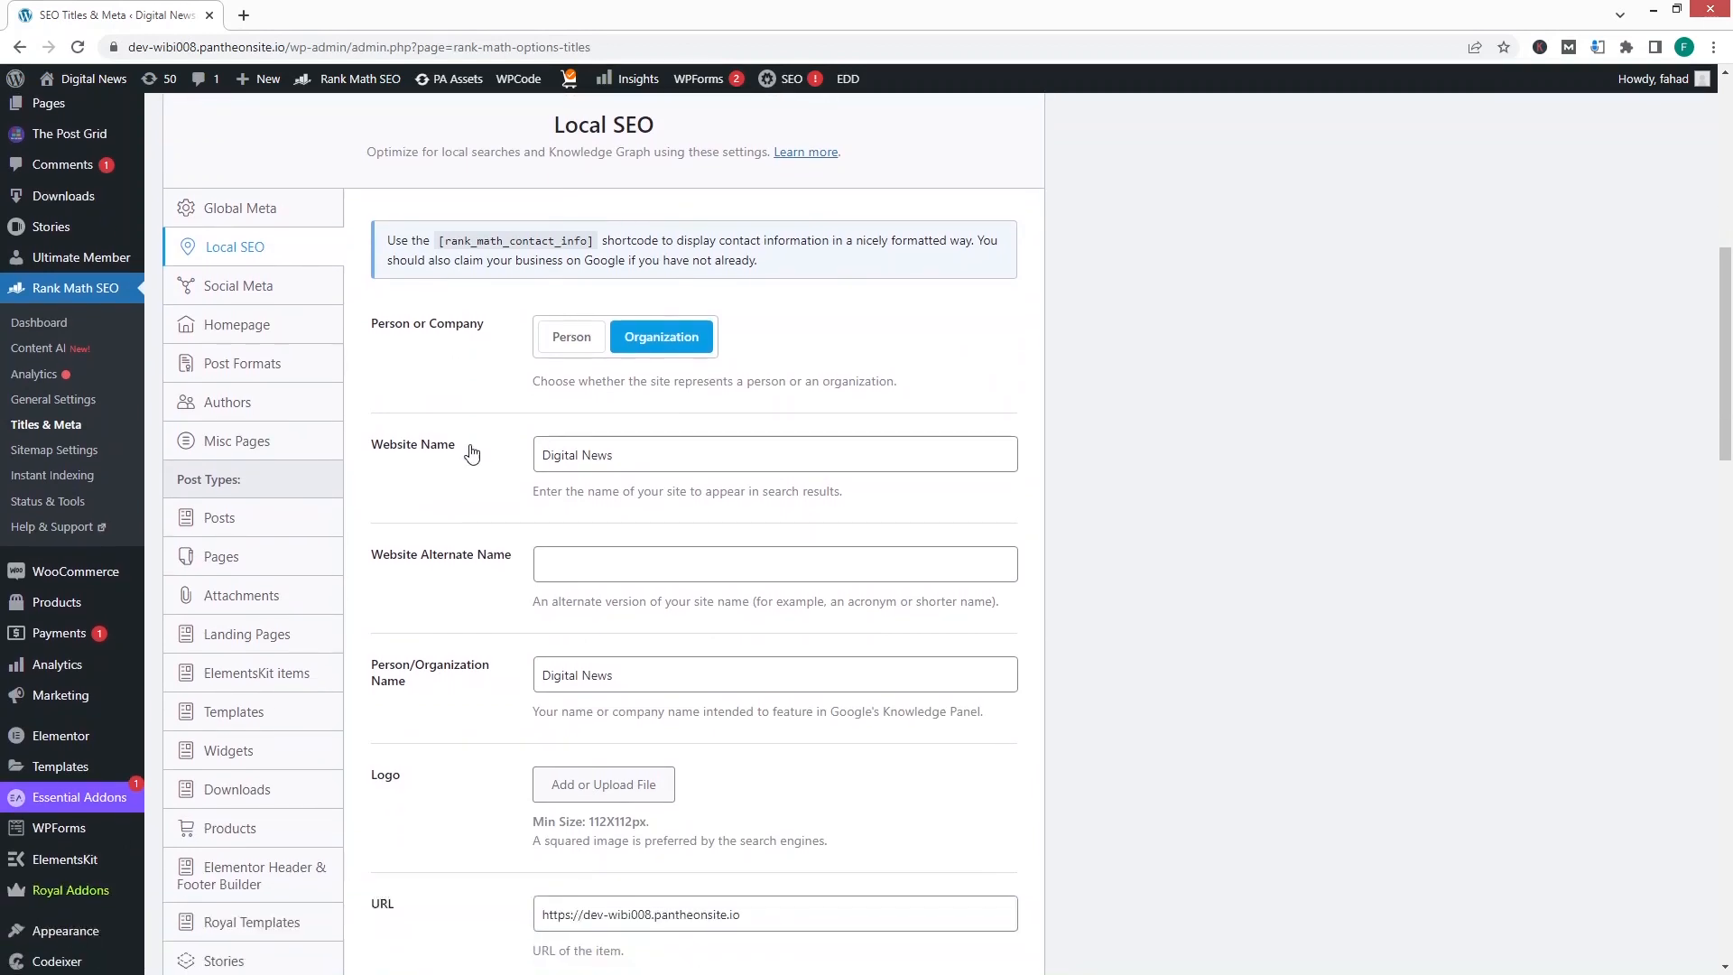
pyautogui.scroll(-1, 473, 456)
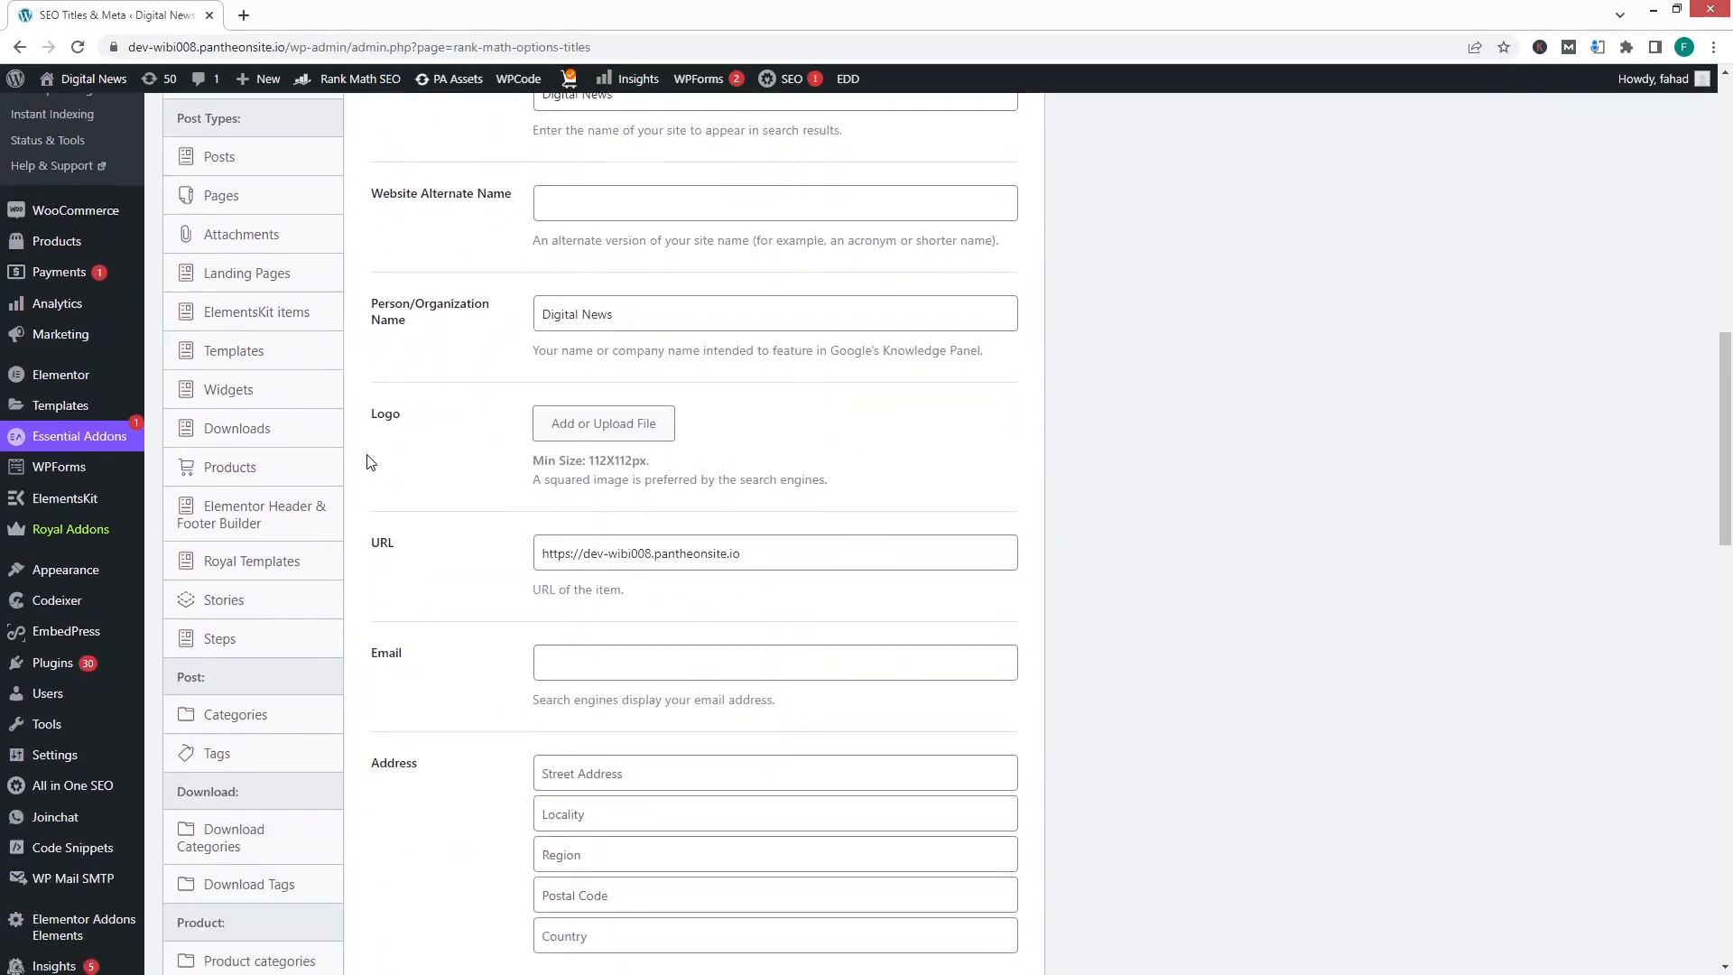
pyautogui.scroll(-2, 397, 533)
pyautogui.scroll(-1, 404, 526)
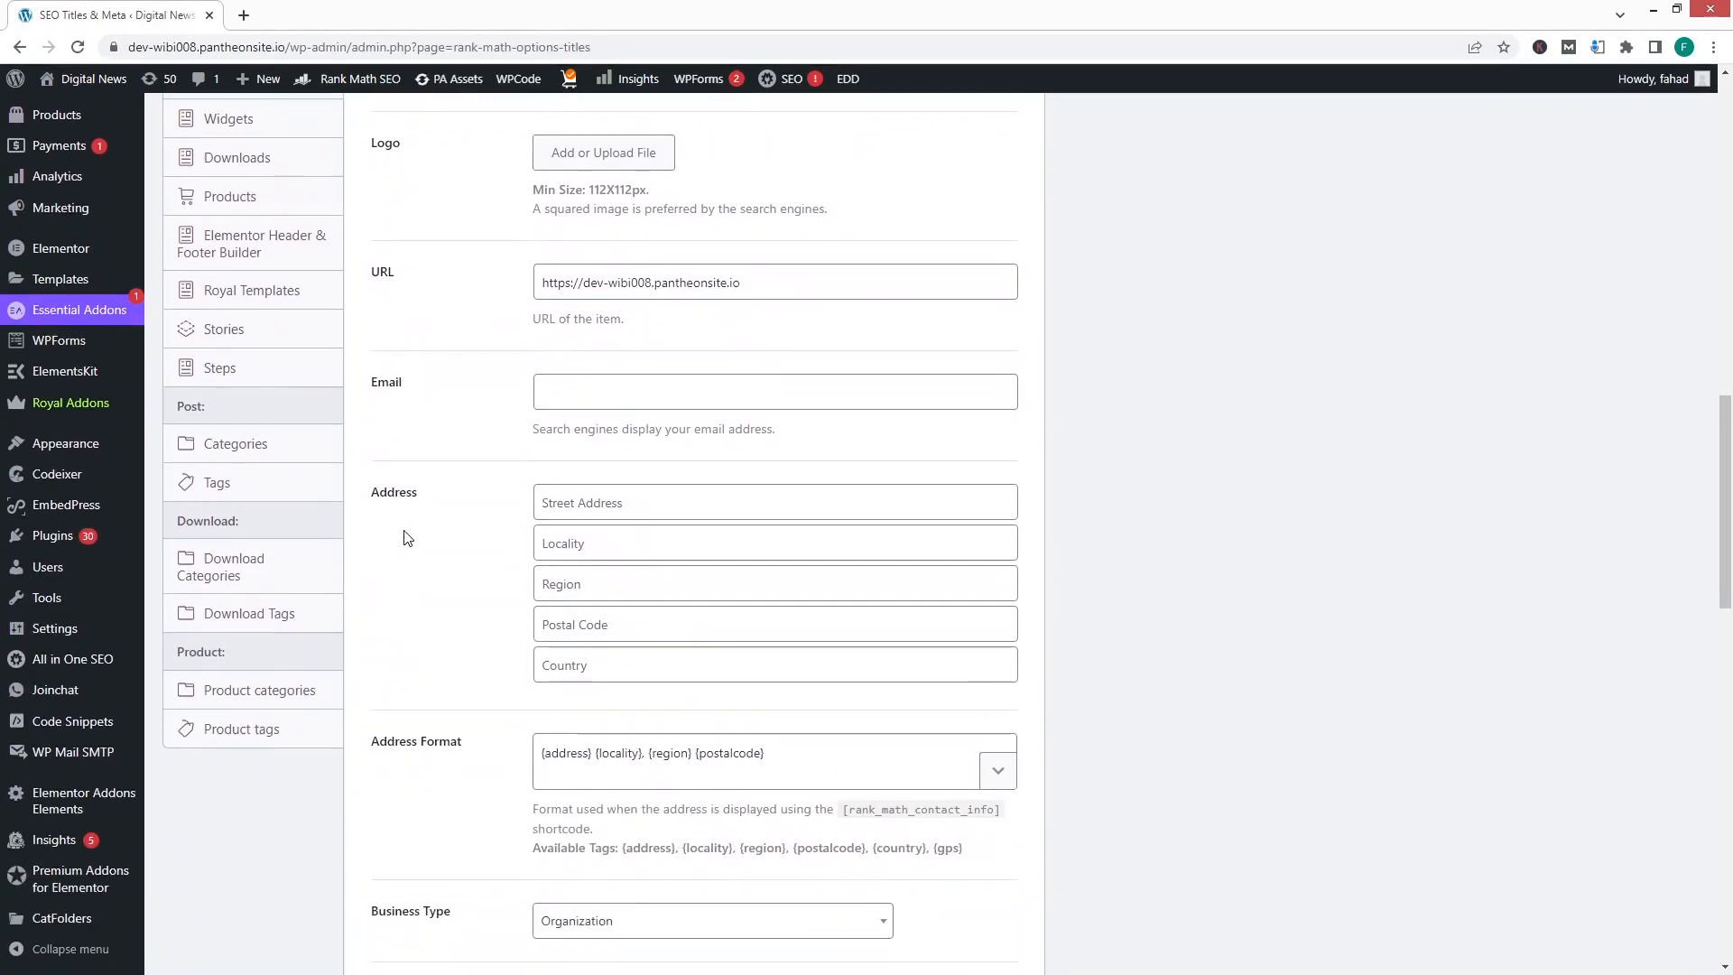
pyautogui.scroll(-19, 407, 546)
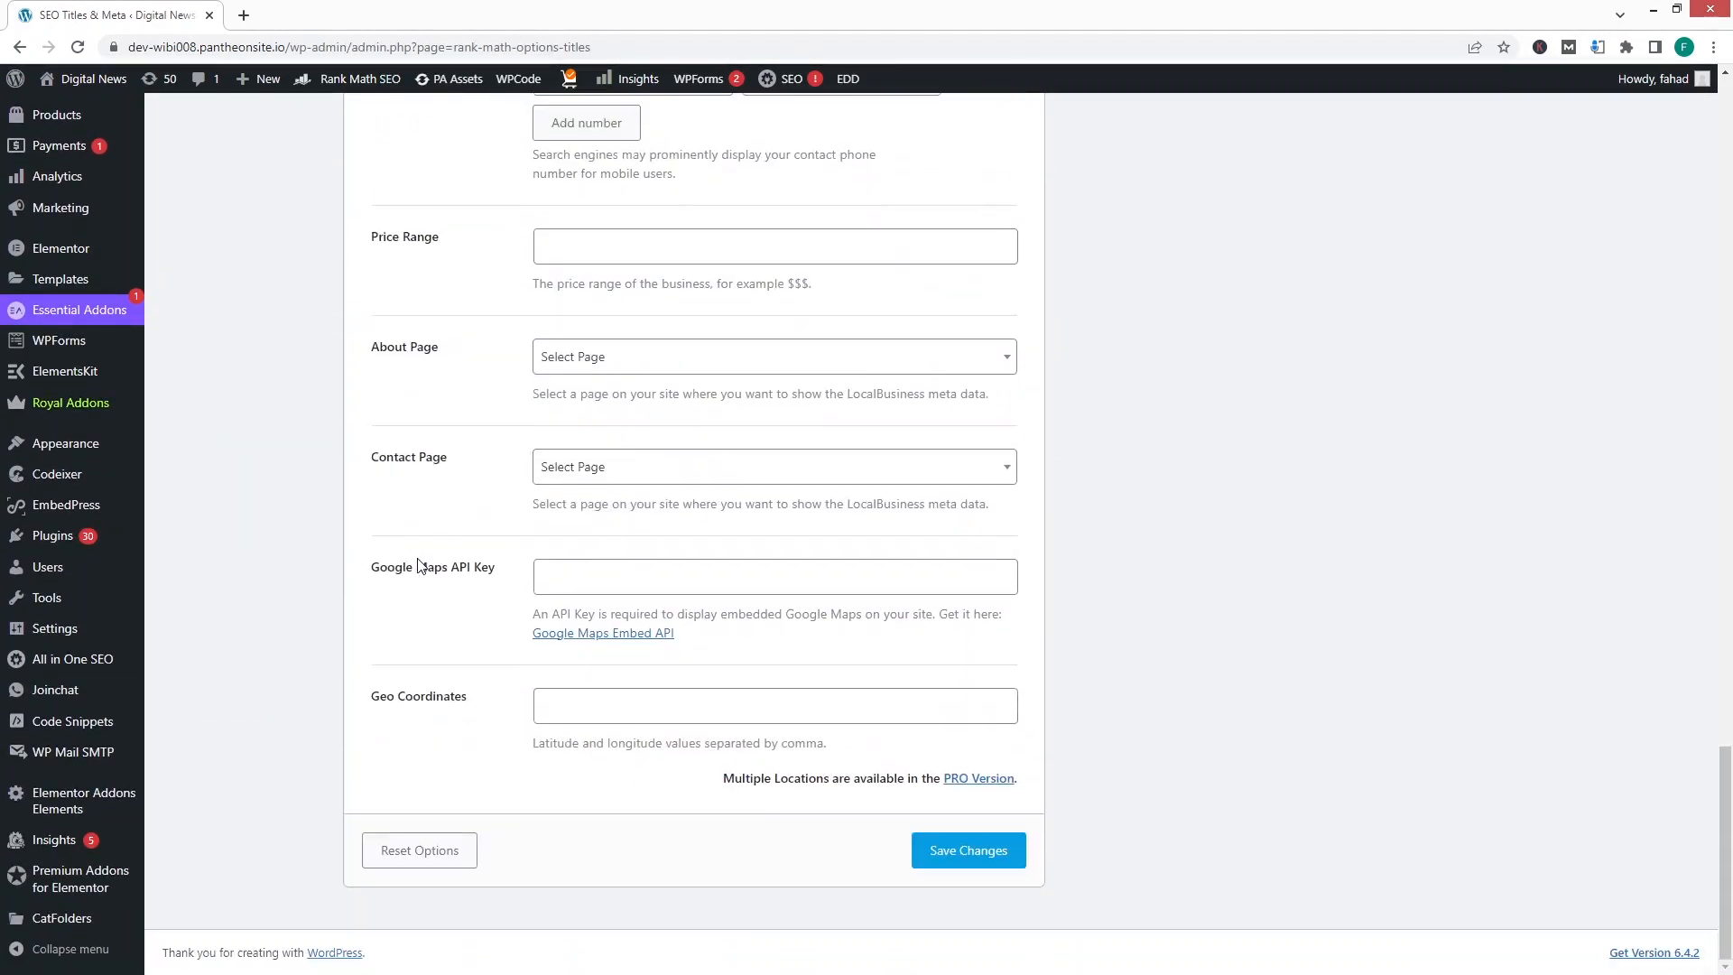
pyautogui.scroll(20, 418, 566)
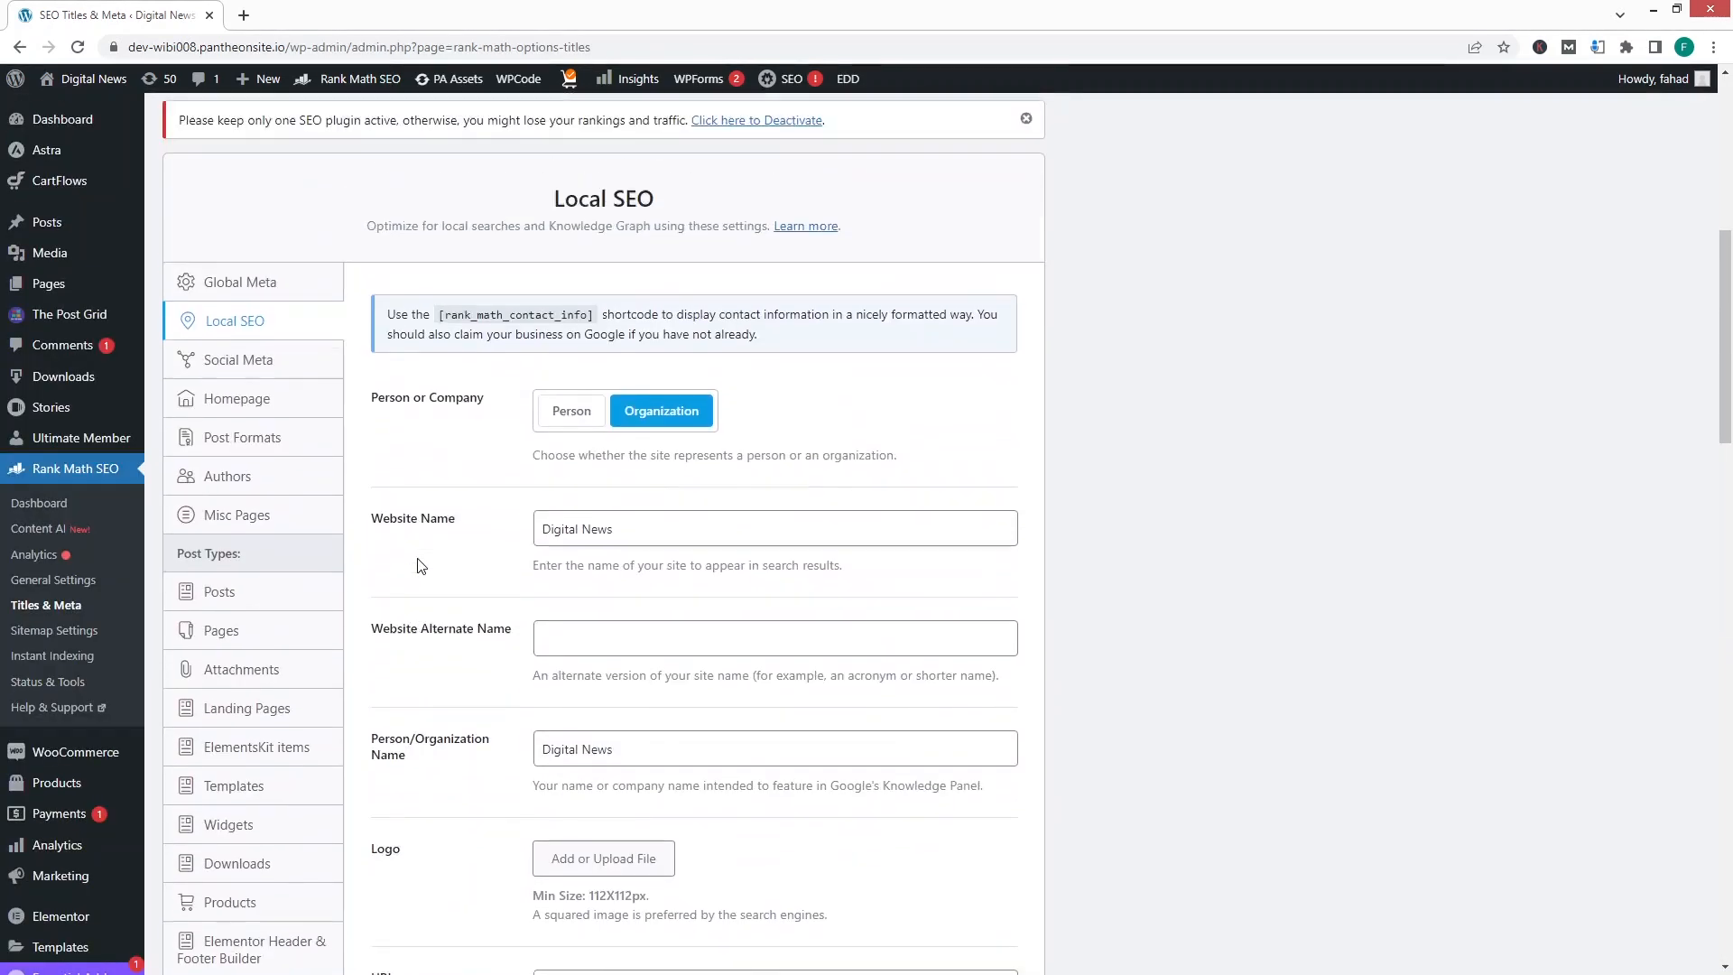
# - Examine the Social Meta settings, covering the Facebook fields, Twitter Username and Additional Profiles
pyautogui.click(240, 411)
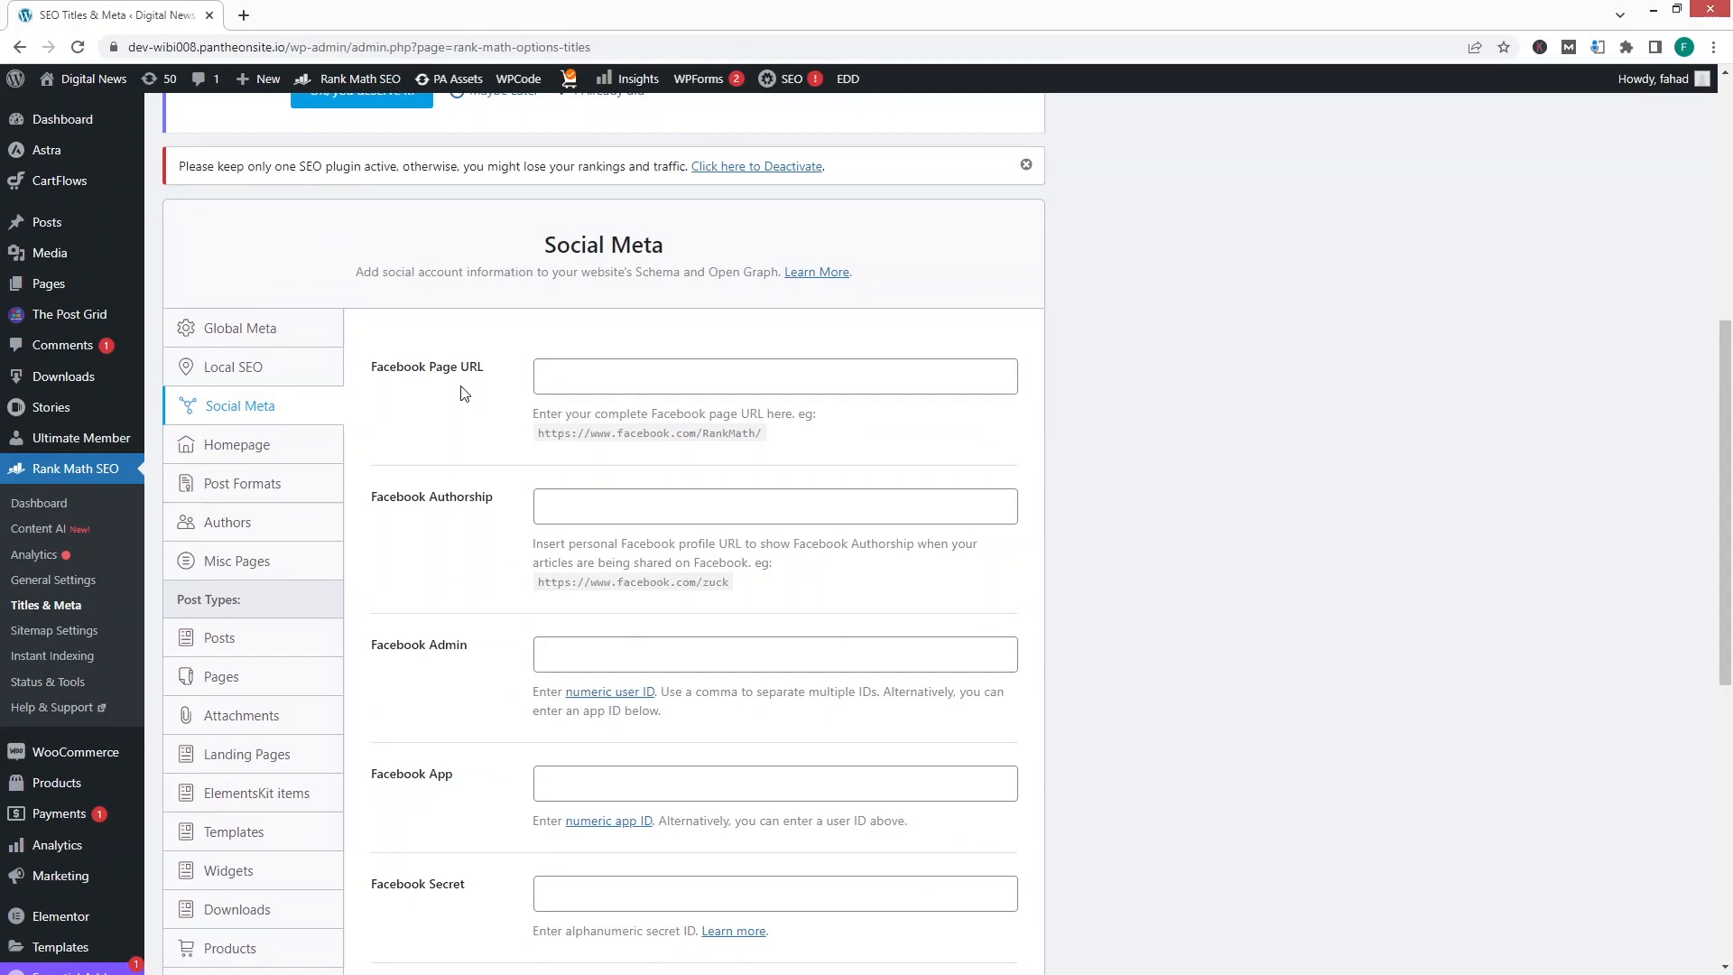
pyautogui.scroll(-3, 433, 497)
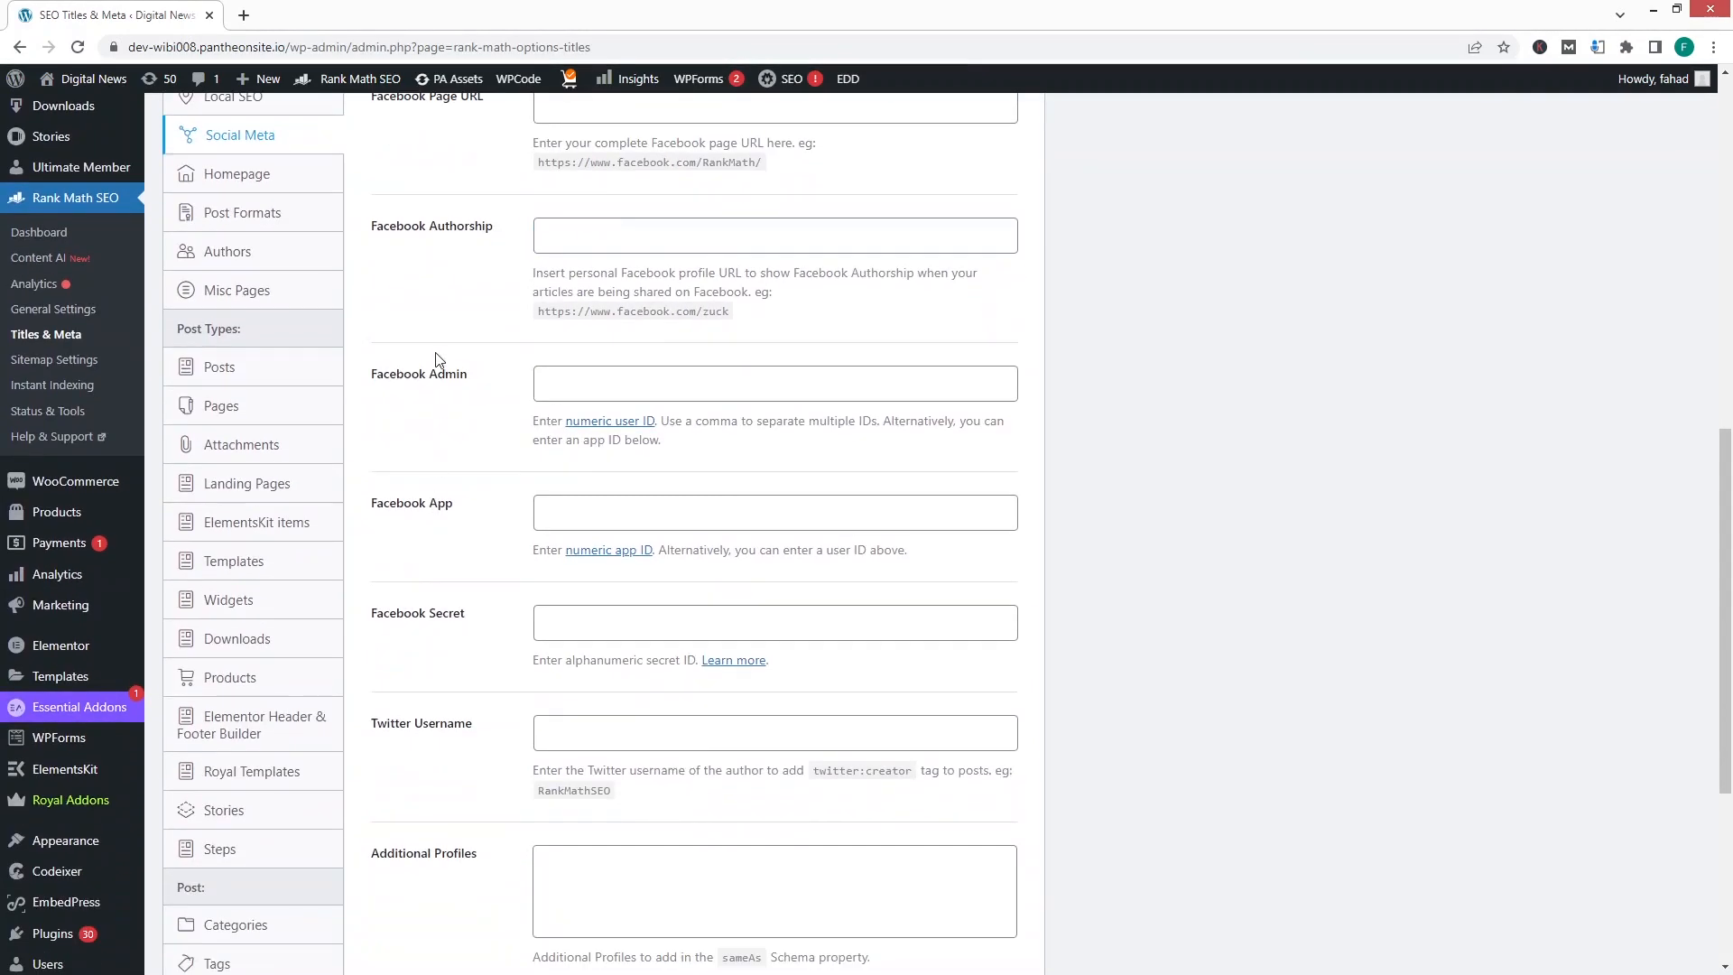
pyautogui.scroll(-4, 437, 542)
pyautogui.scroll(3, 434, 542)
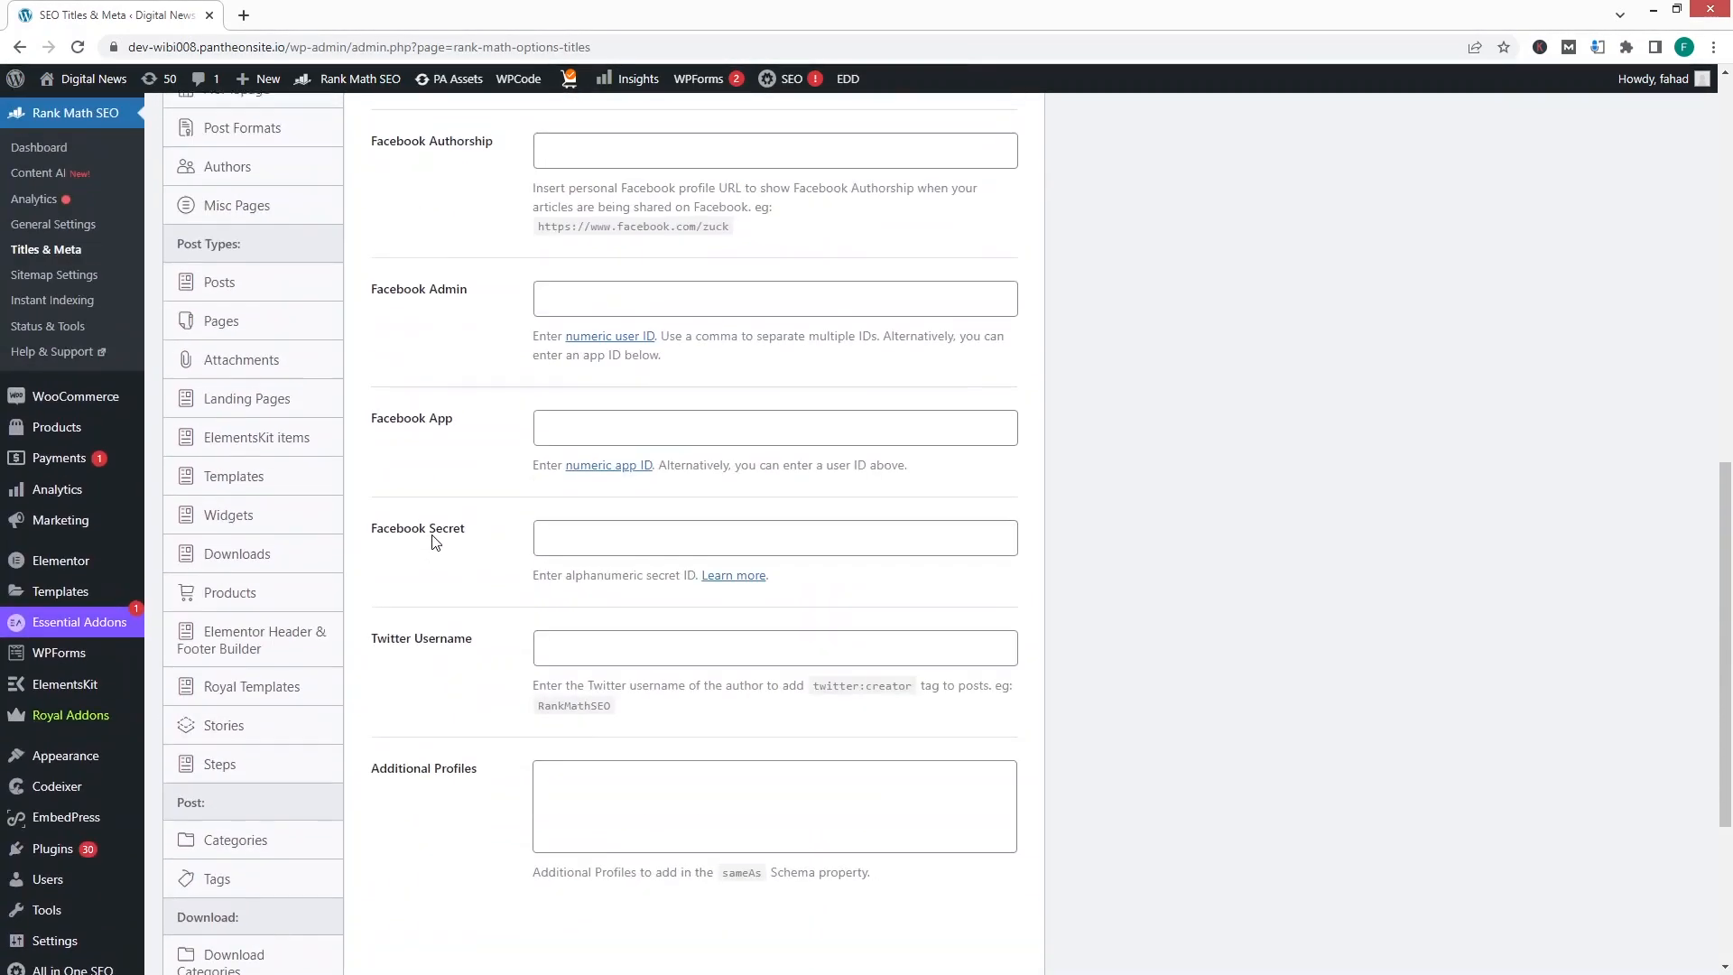
pyautogui.scroll(3, 434, 541)
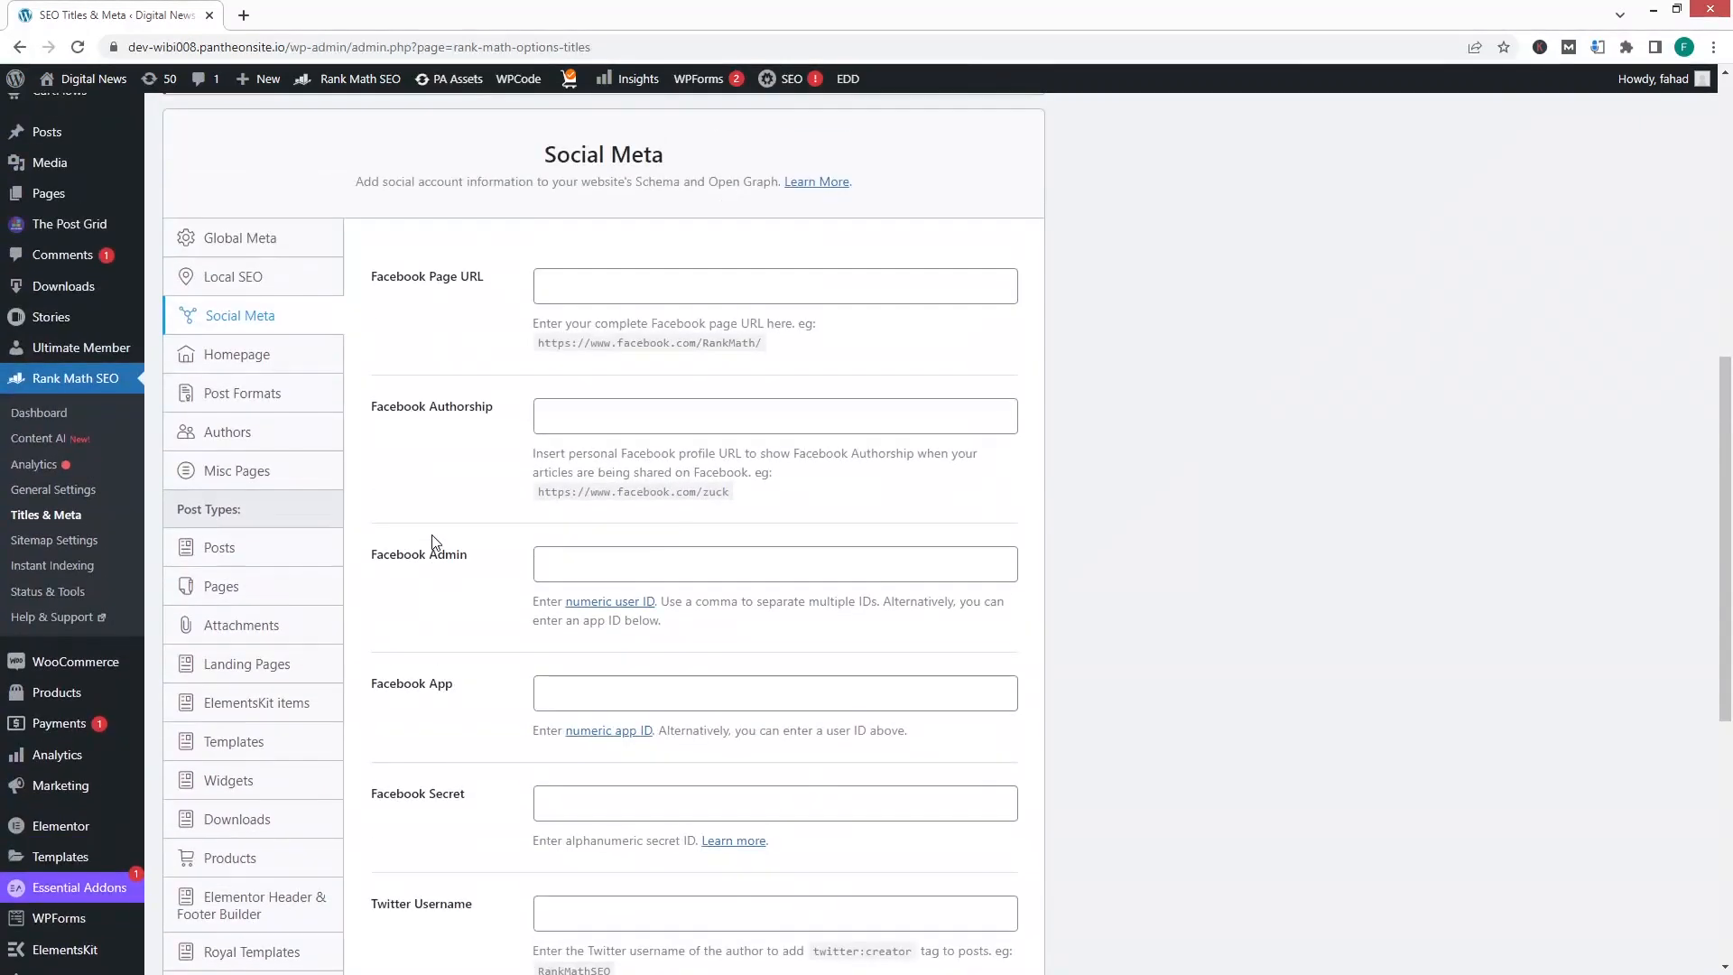
# - View the Homepage settings and the Post Formats archive options for titles, descriptions, robots meta and Slack sharing
pyautogui.click(257, 355)
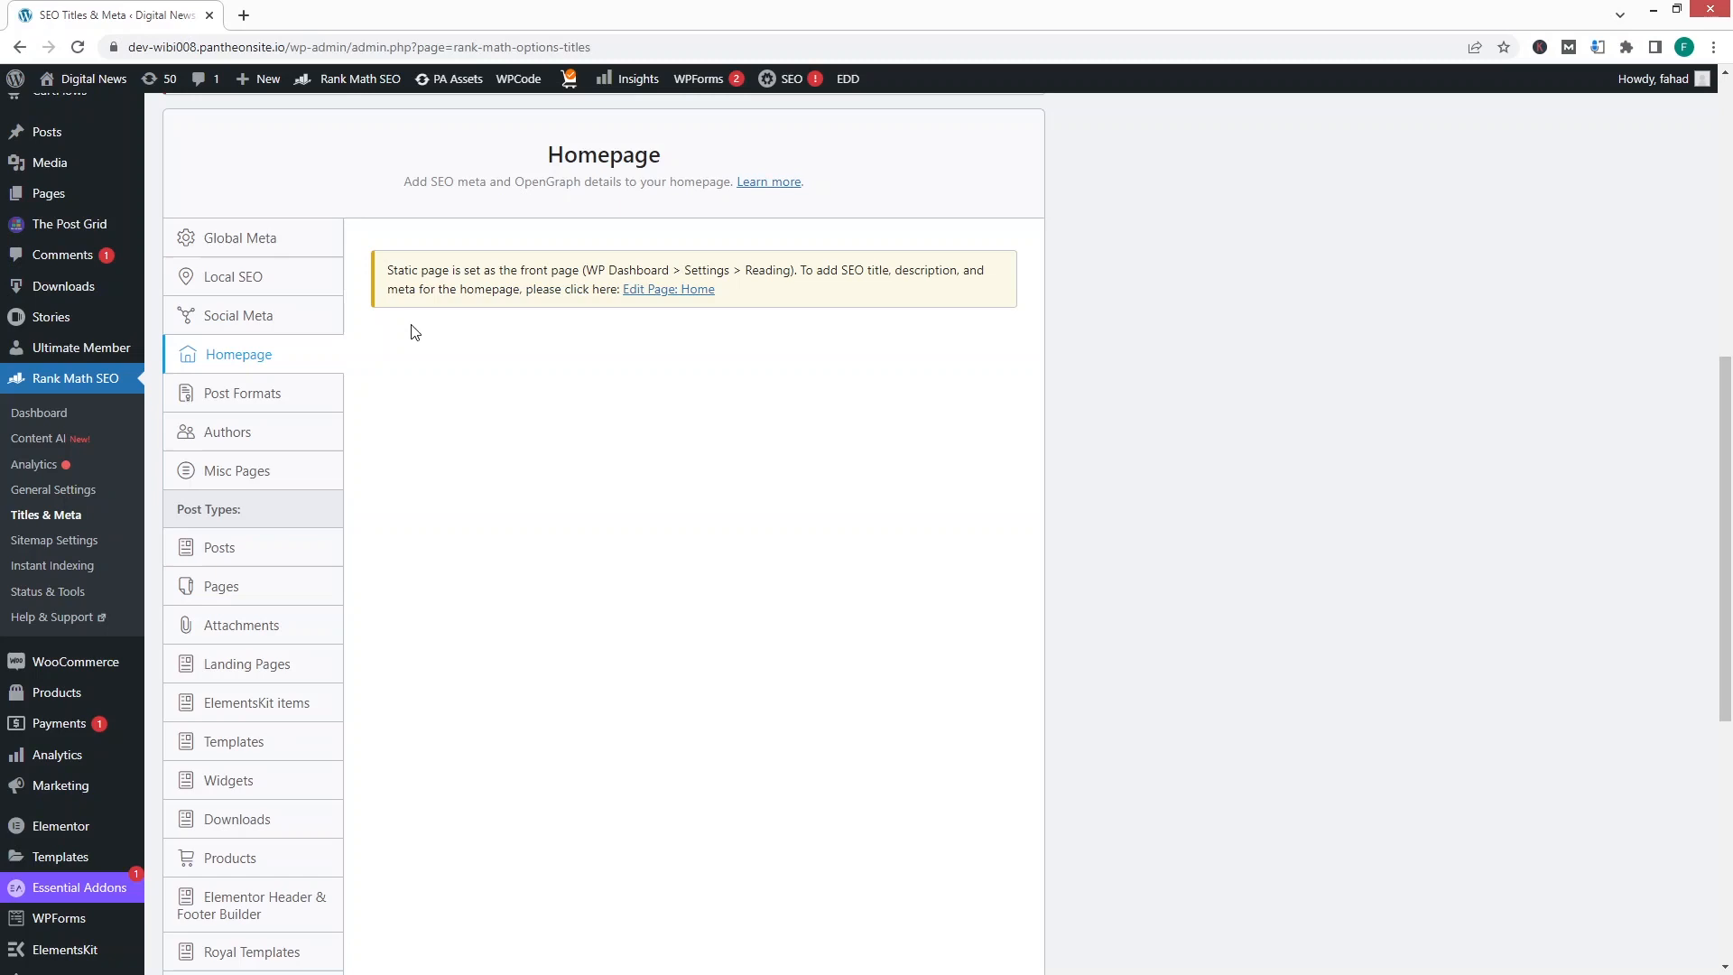
pyautogui.click(257, 391)
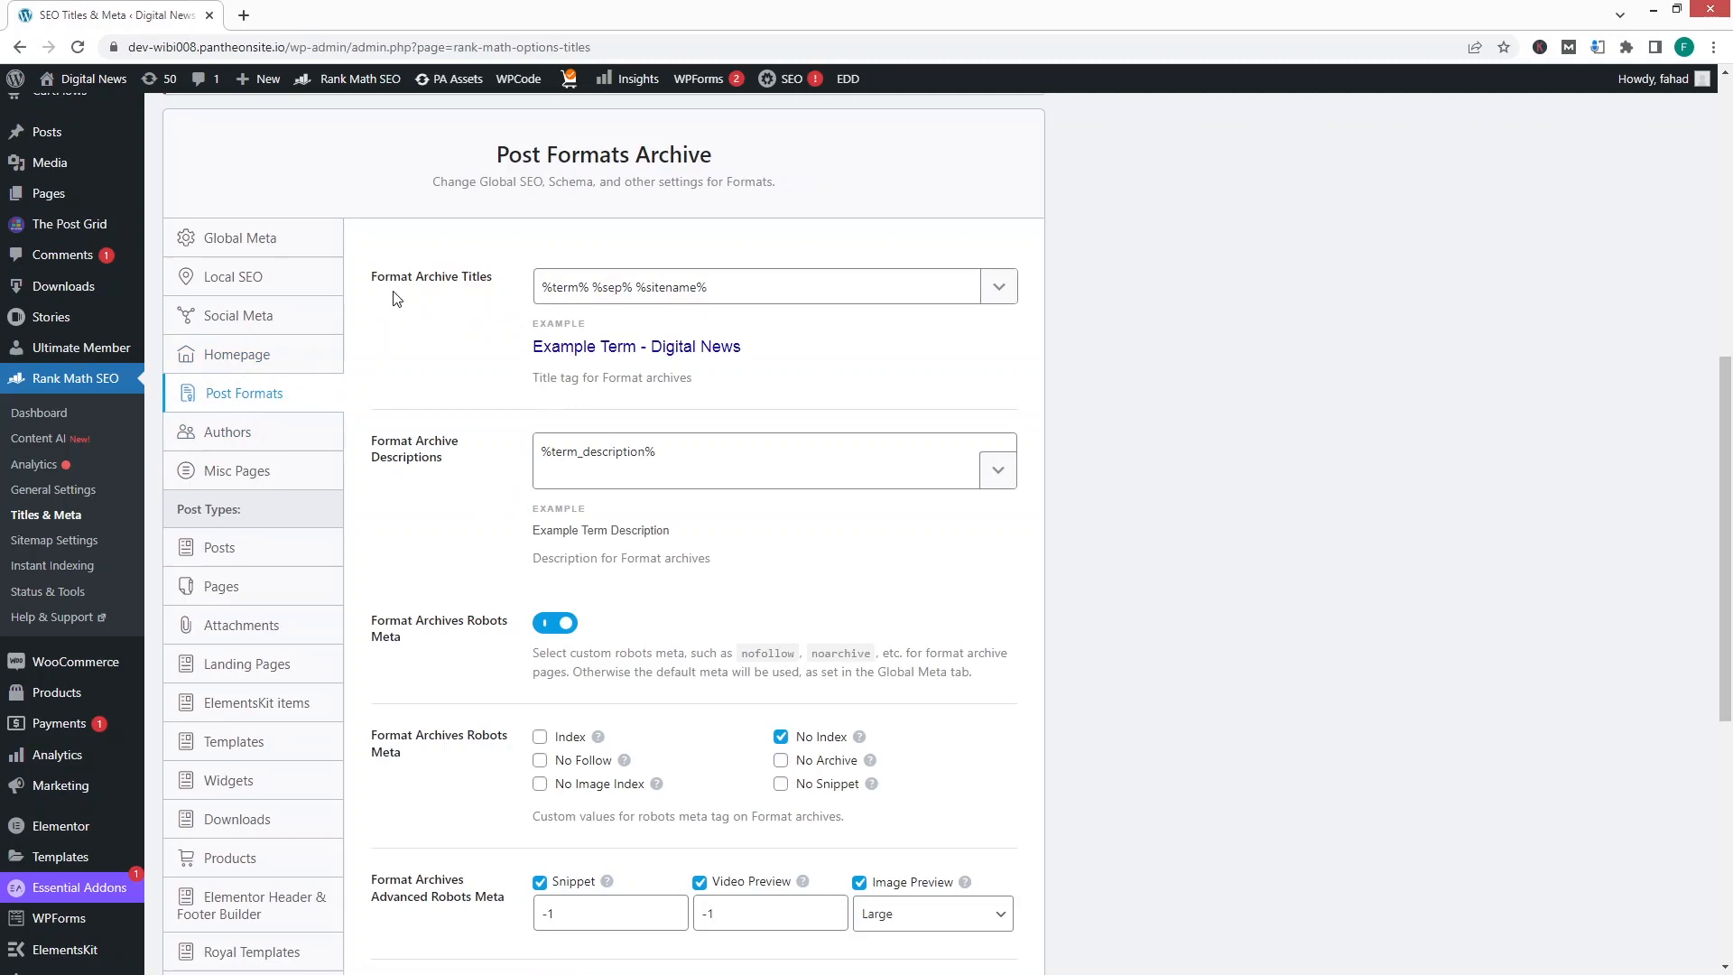
pyautogui.scroll(-1, 450, 418)
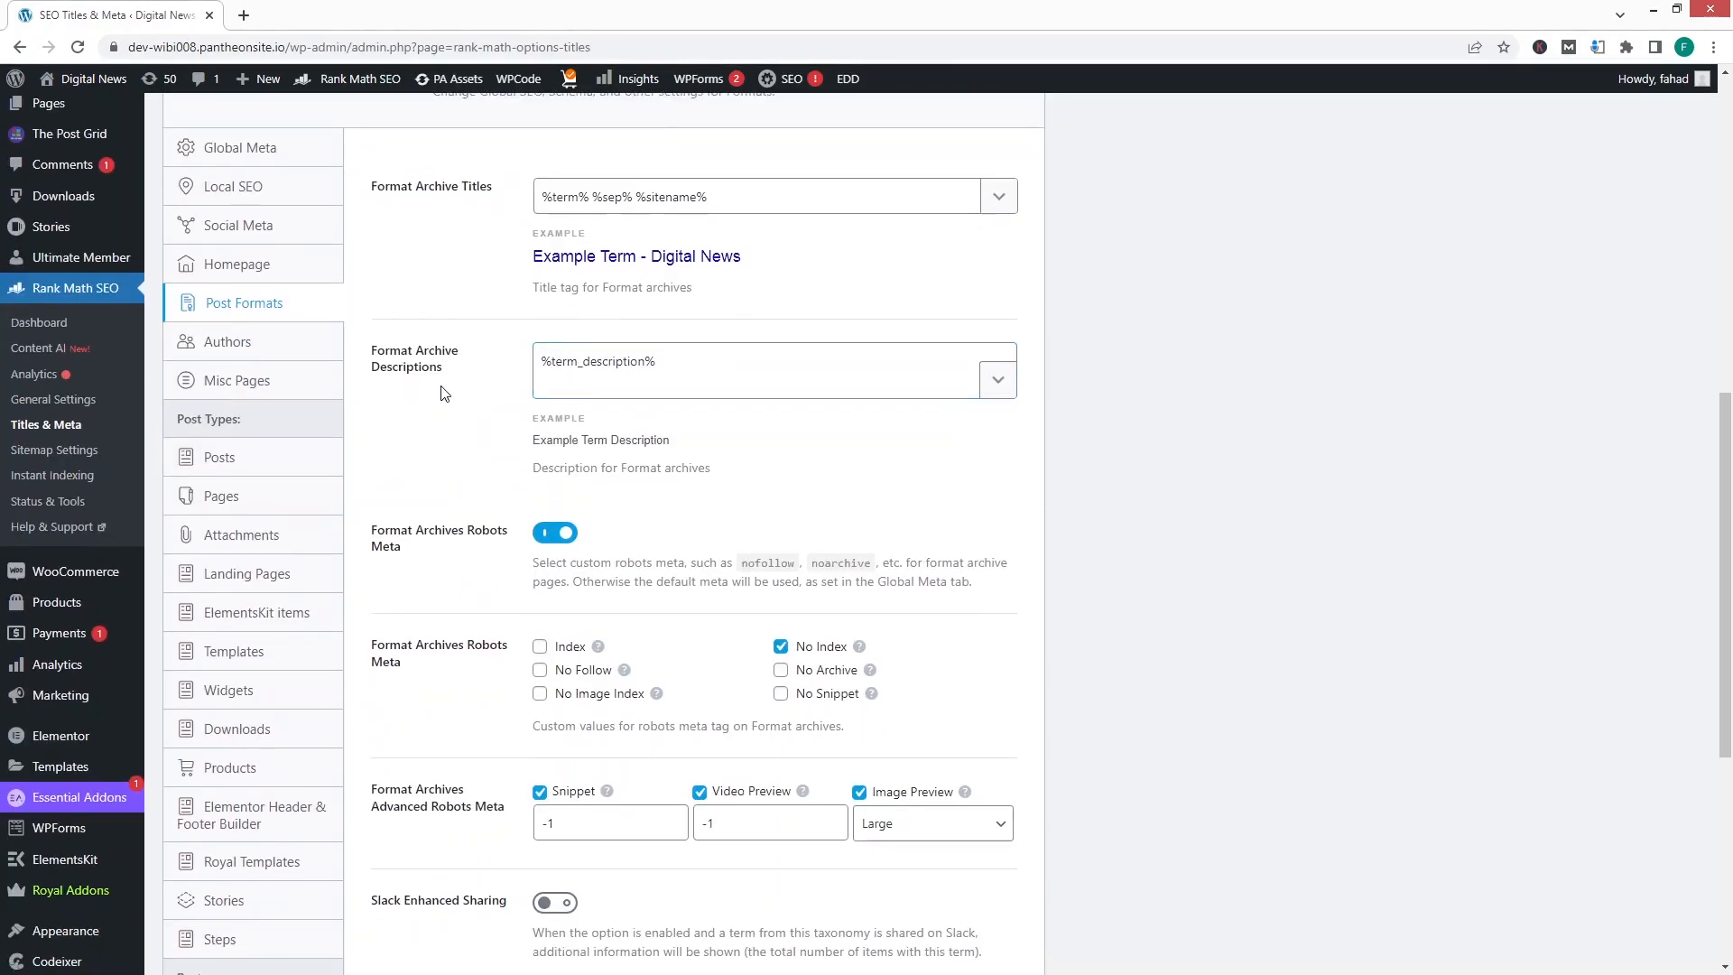
pyautogui.scroll(-3, 442, 393)
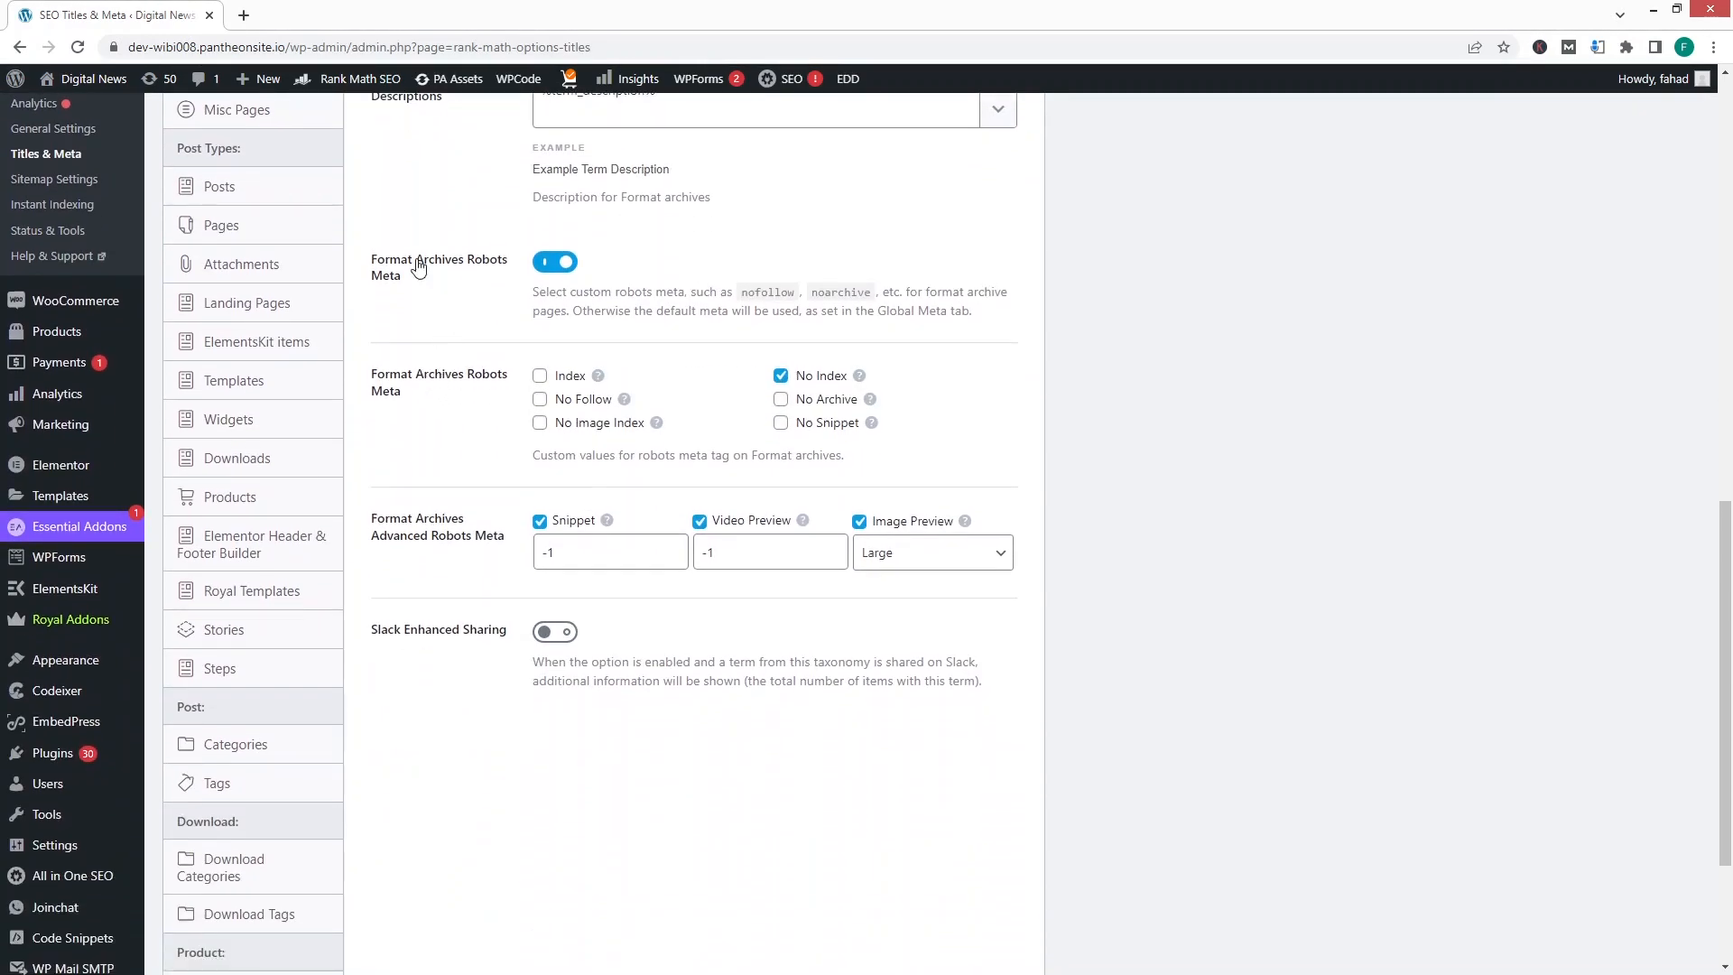
pyautogui.scroll(-1, 430, 311)
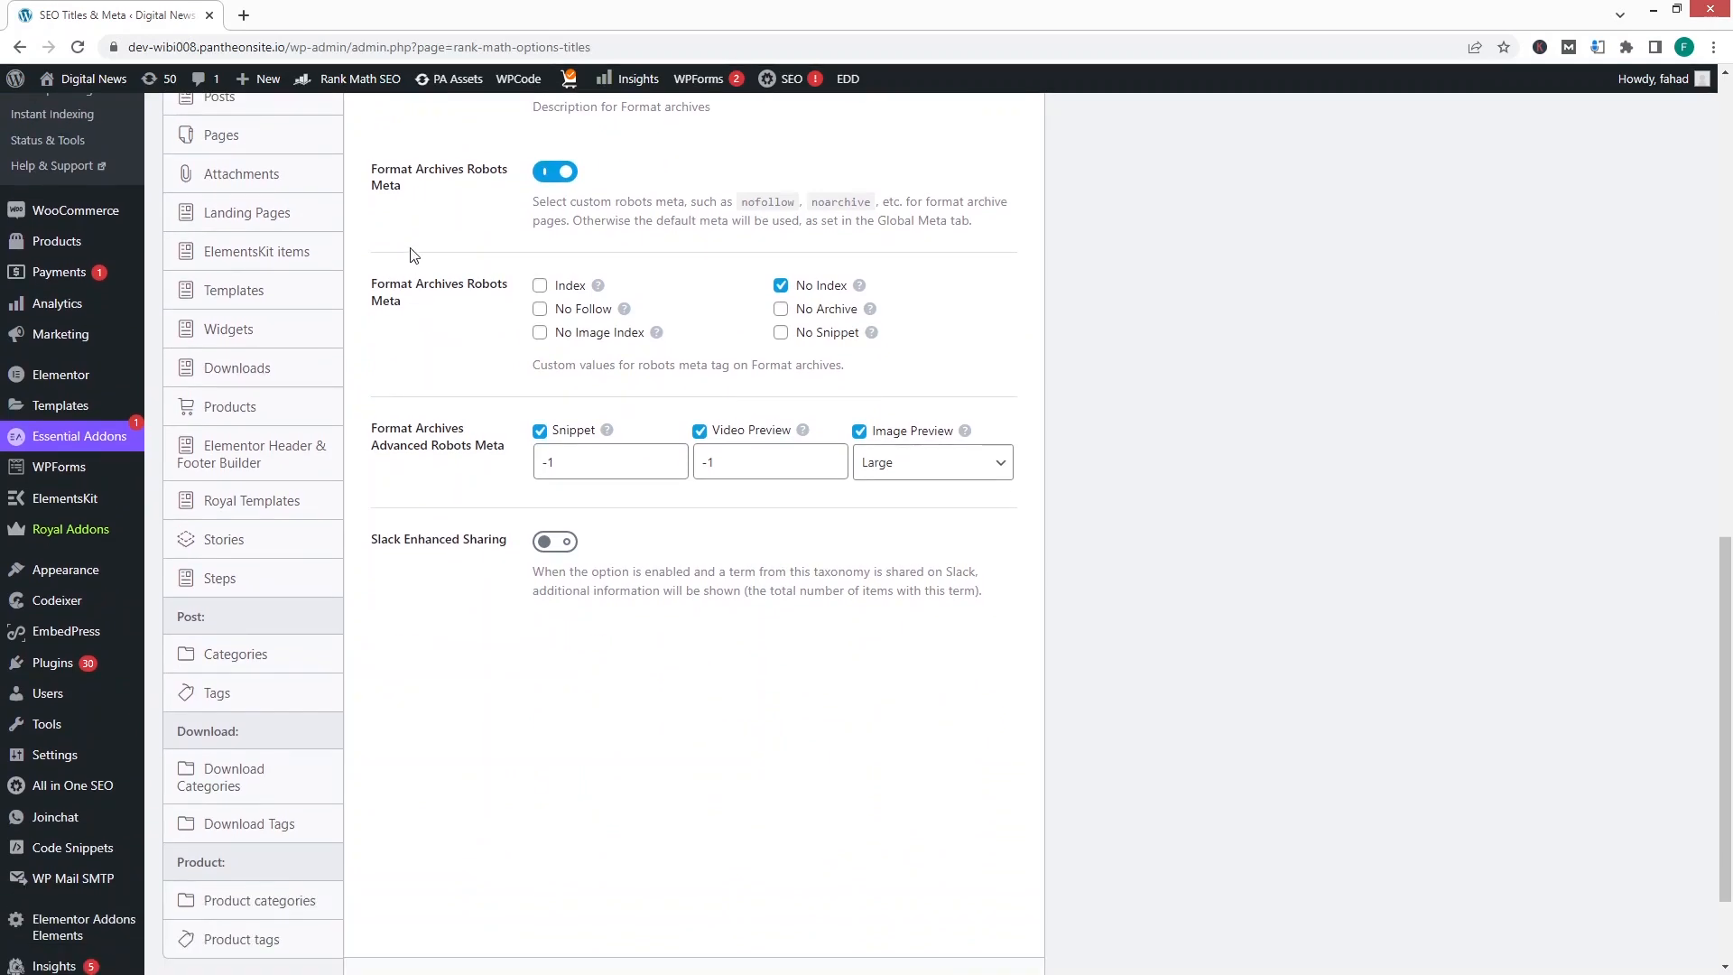
pyautogui.scroll(4, 430, 555)
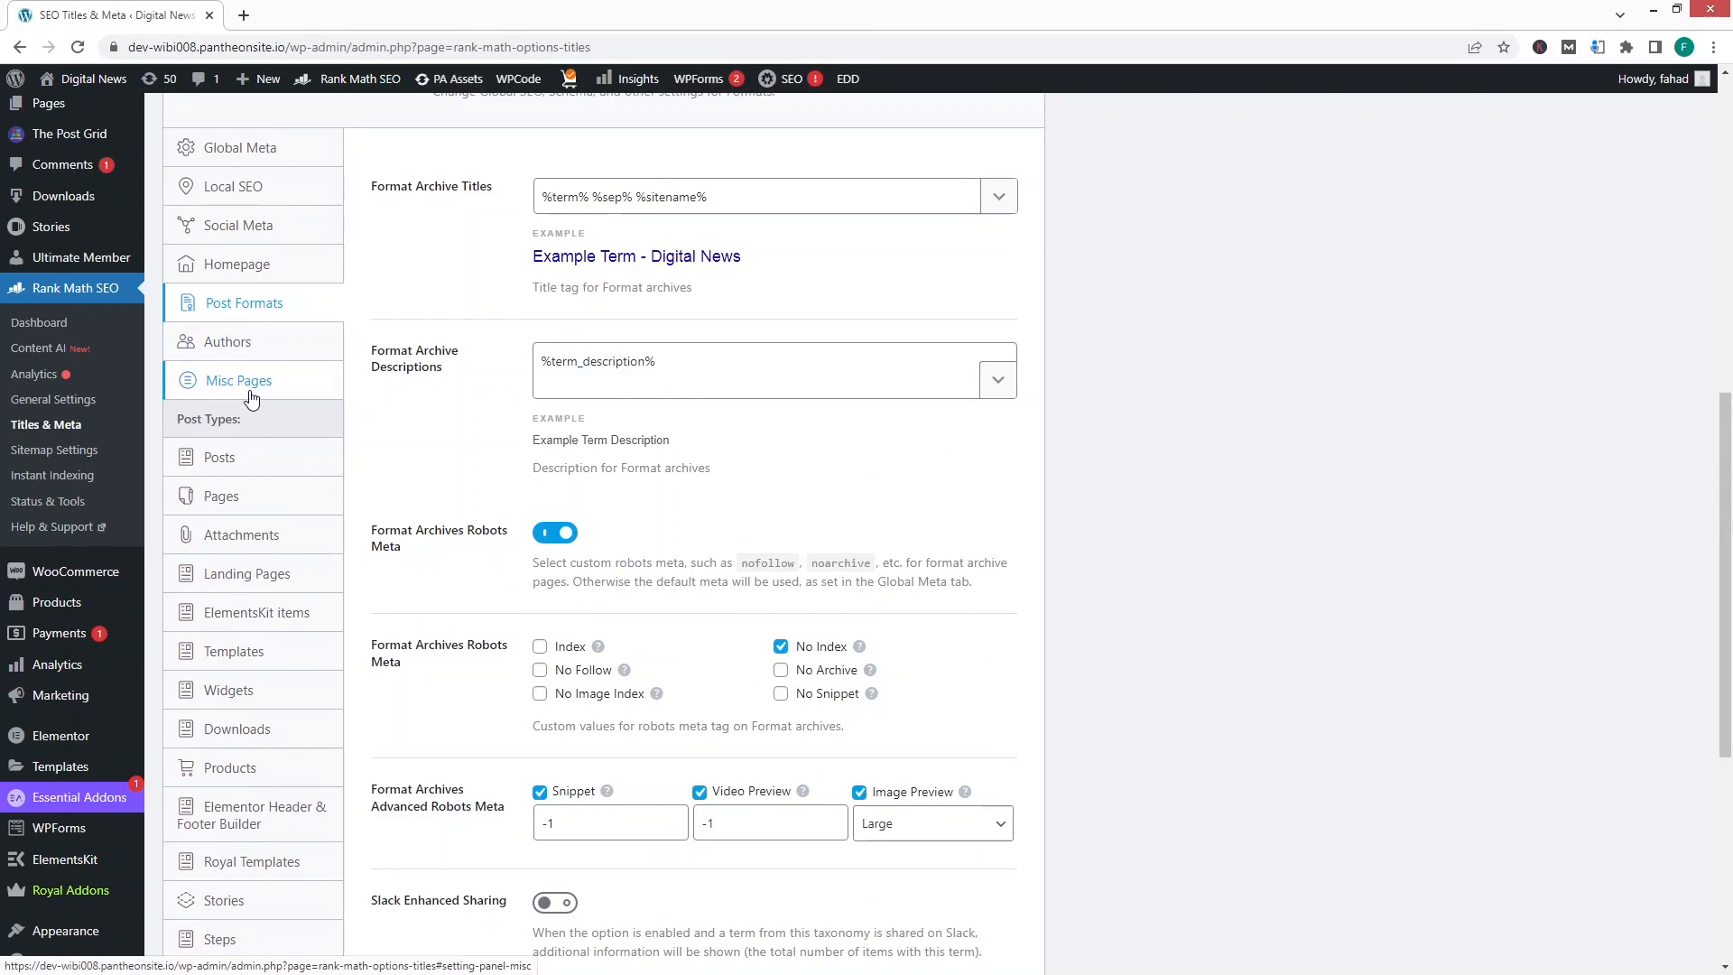
# - Look over the list of post type and taxonomy sections in Titles & Meta, from Posts to Product tags
pyautogui.scroll(-4, 251, 398)
pyautogui.scroll(2, 247, 287)
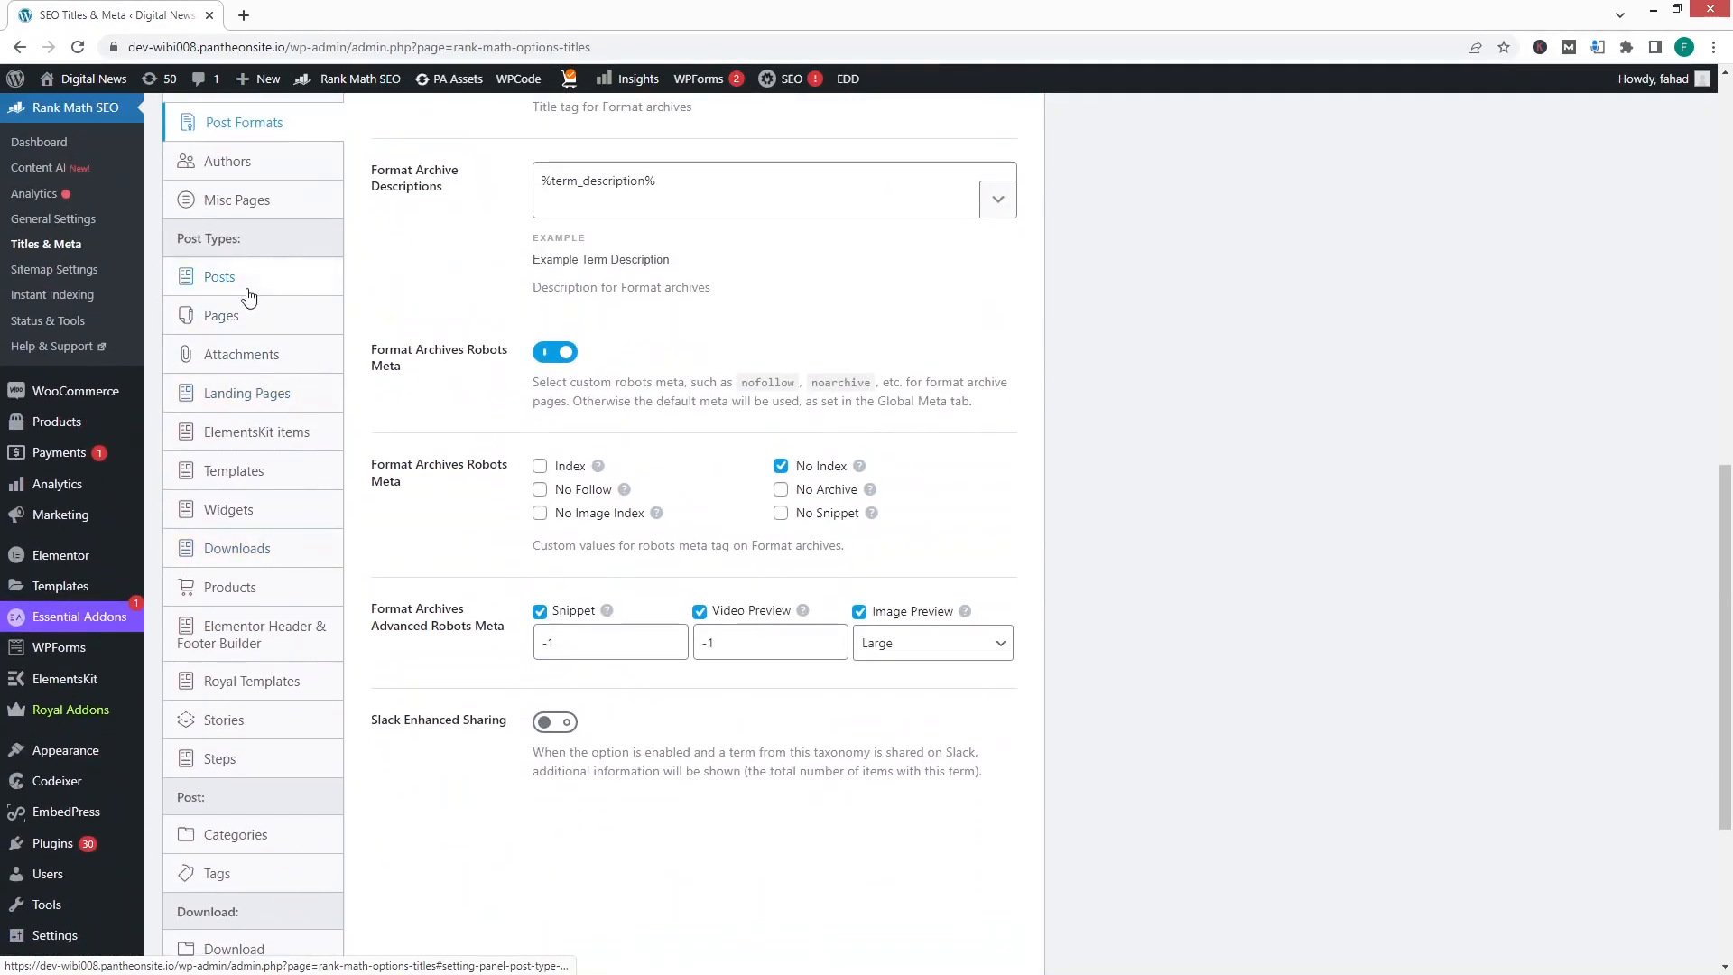
pyautogui.click(256, 361)
pyautogui.scroll(-1, 271, 430)
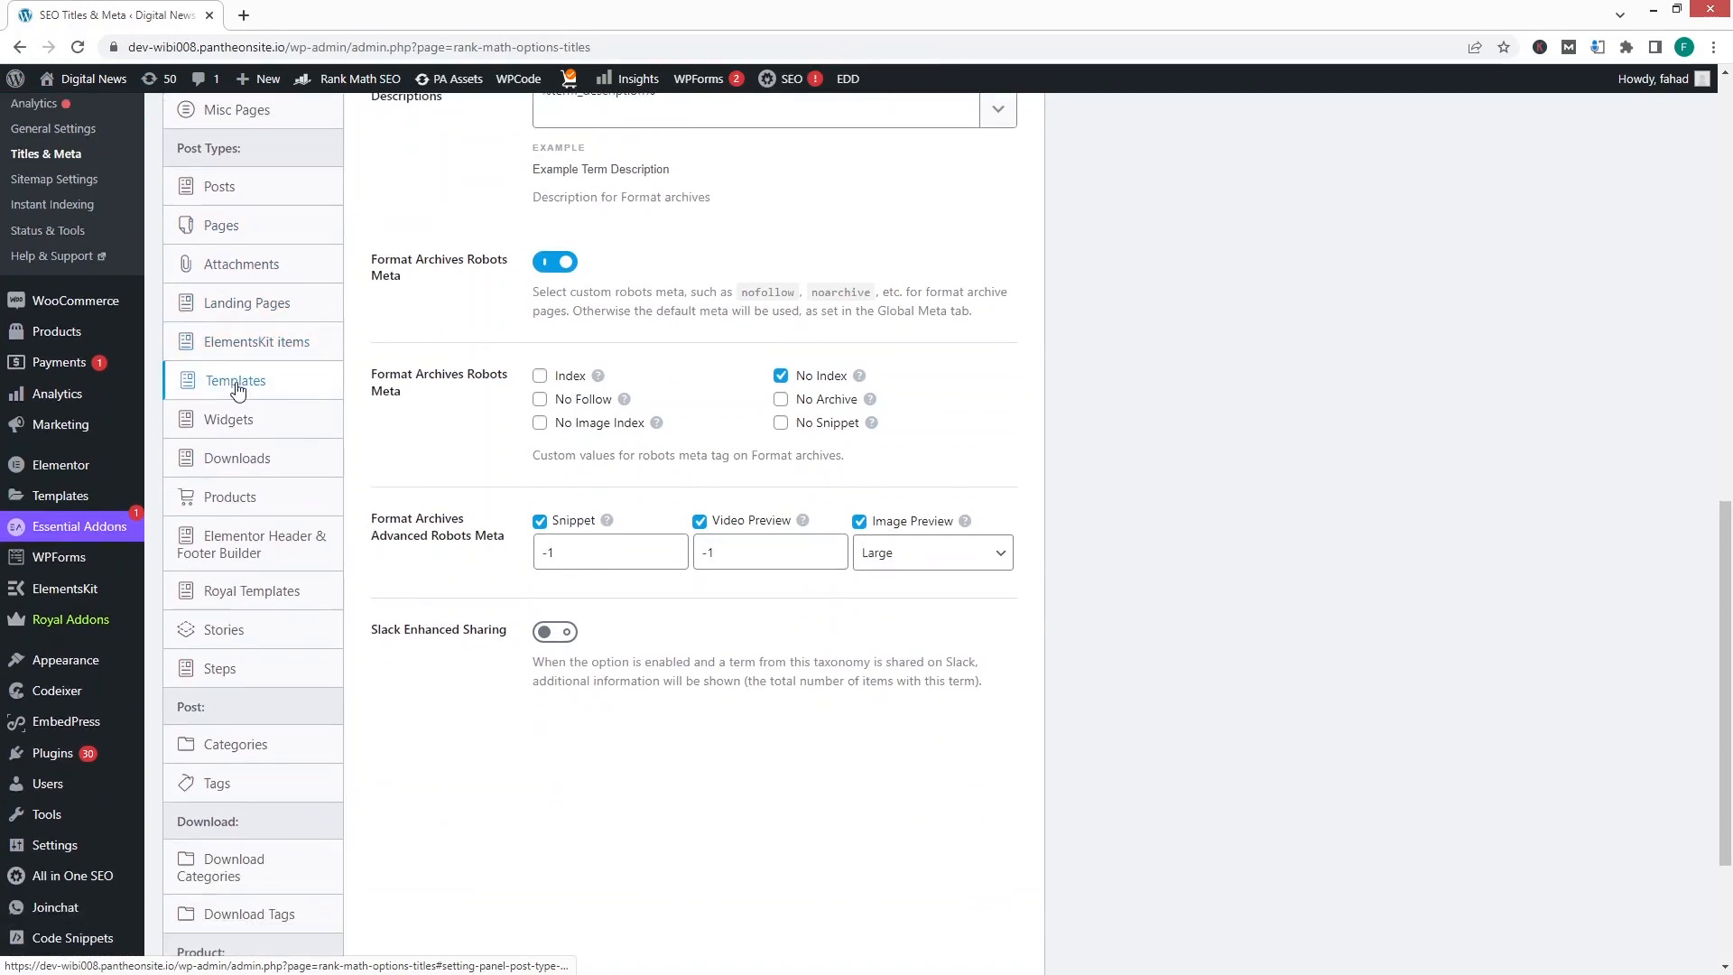
pyautogui.scroll(-1, 269, 361)
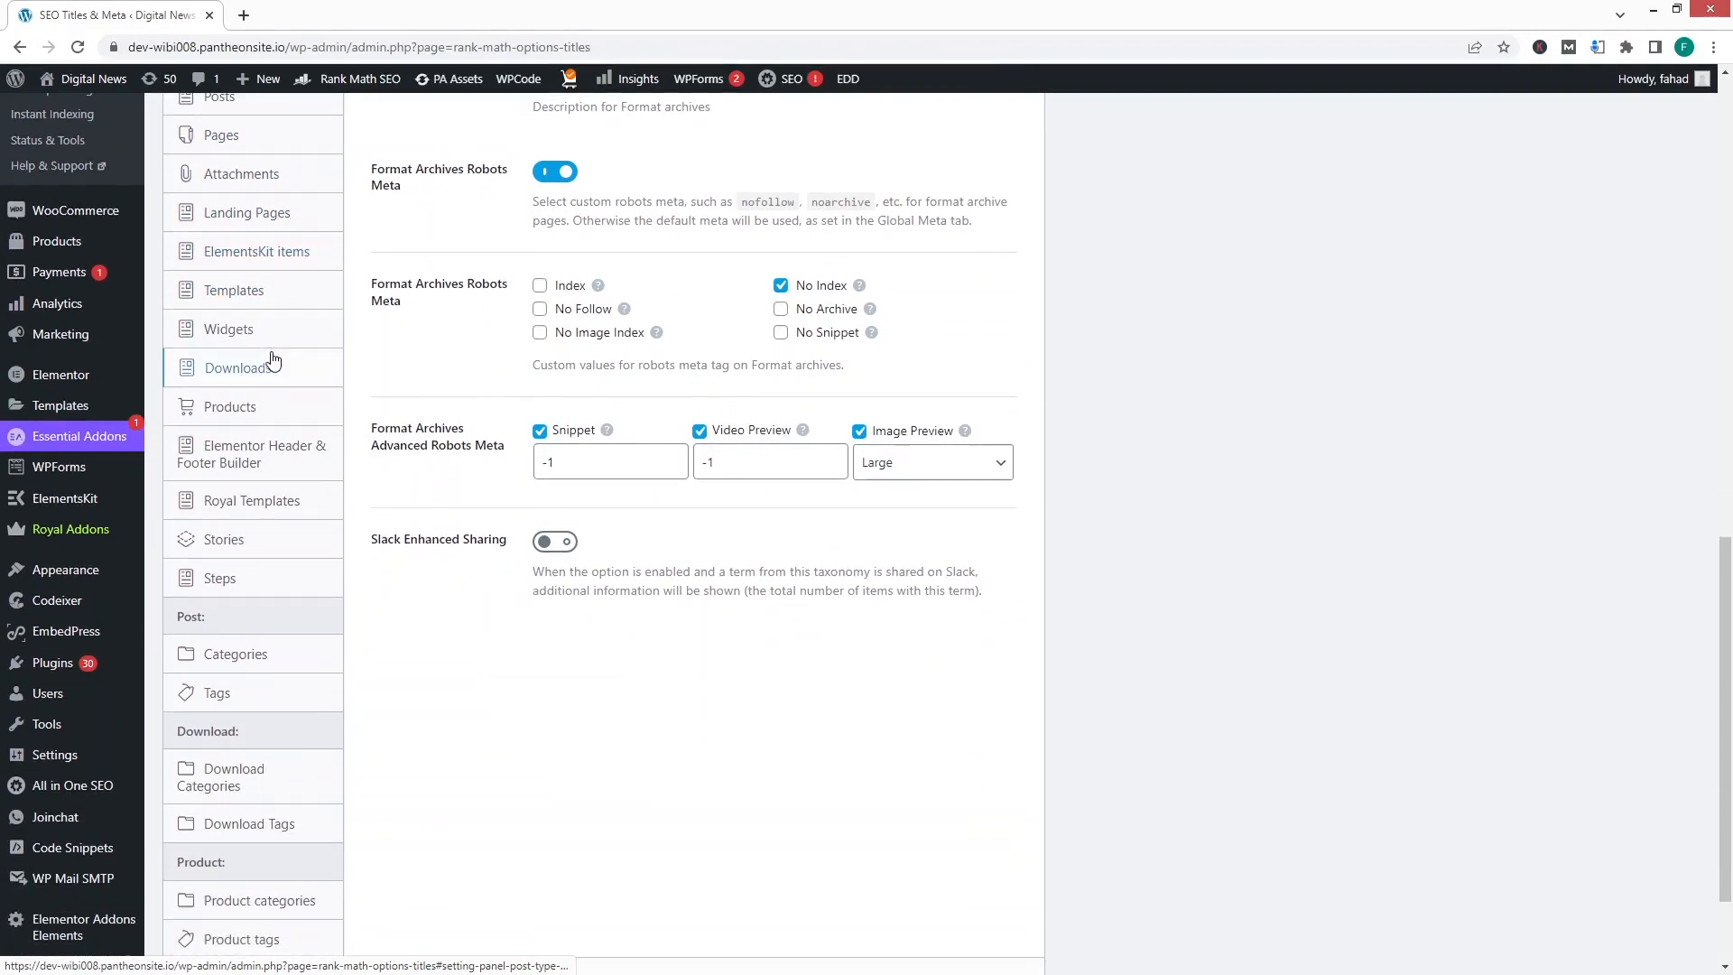
pyautogui.scroll(-2, 242, 569)
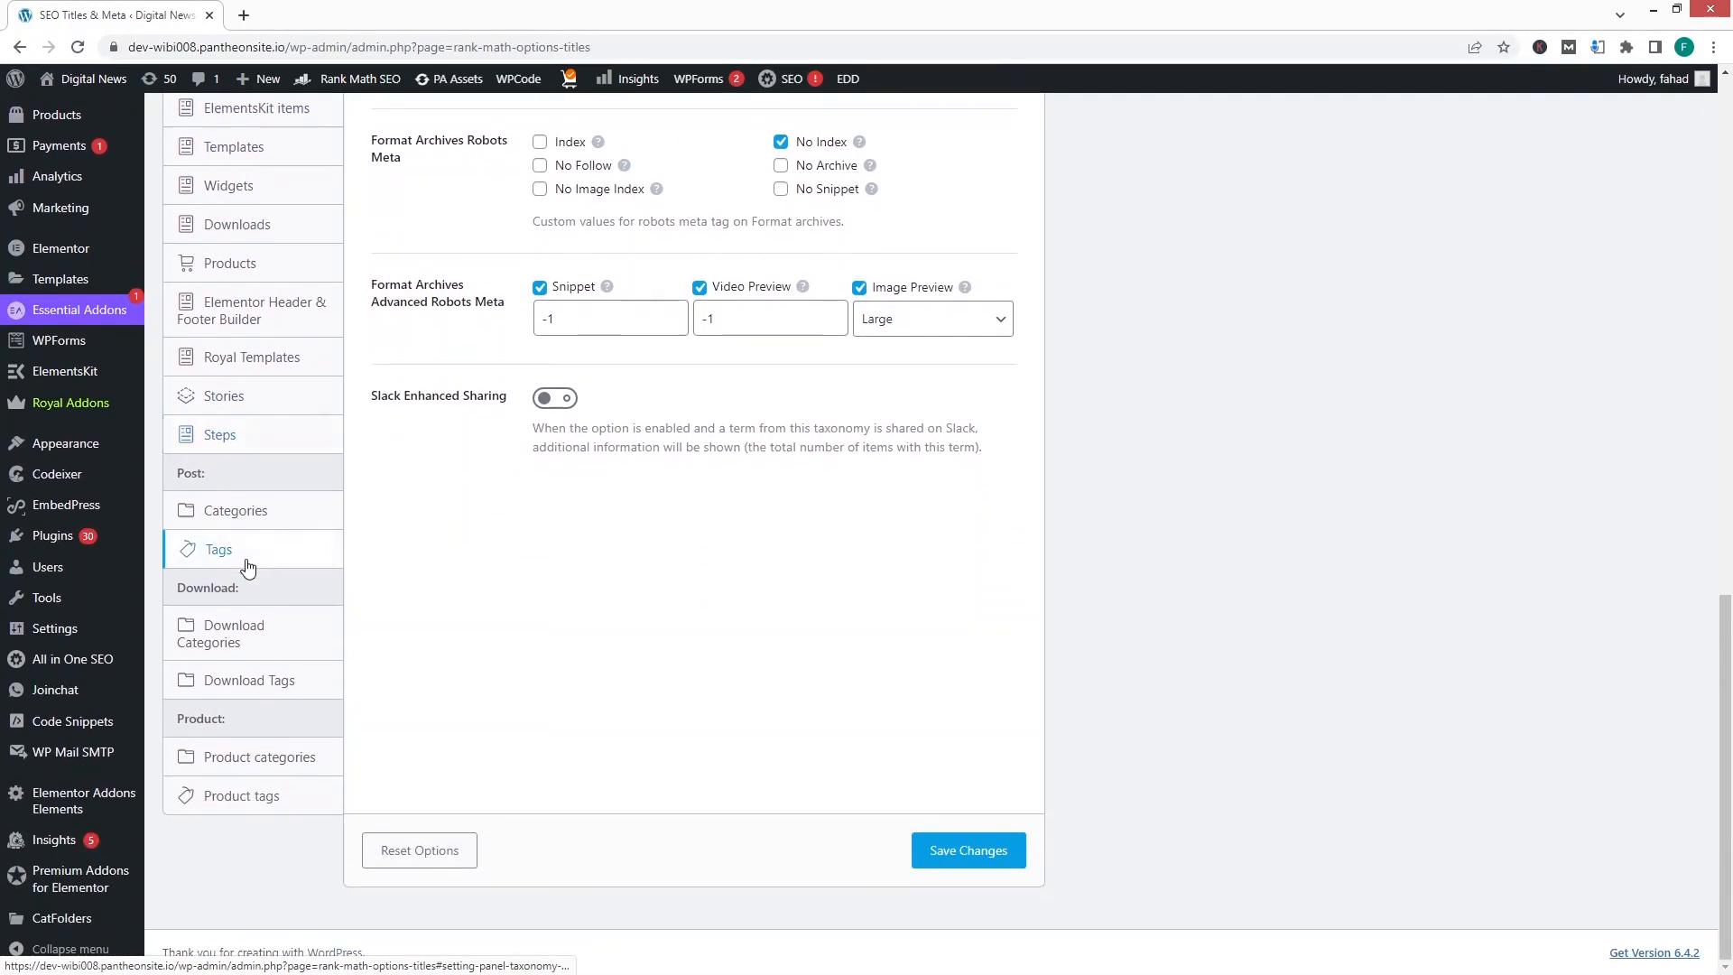
pyautogui.scroll(6, 252, 653)
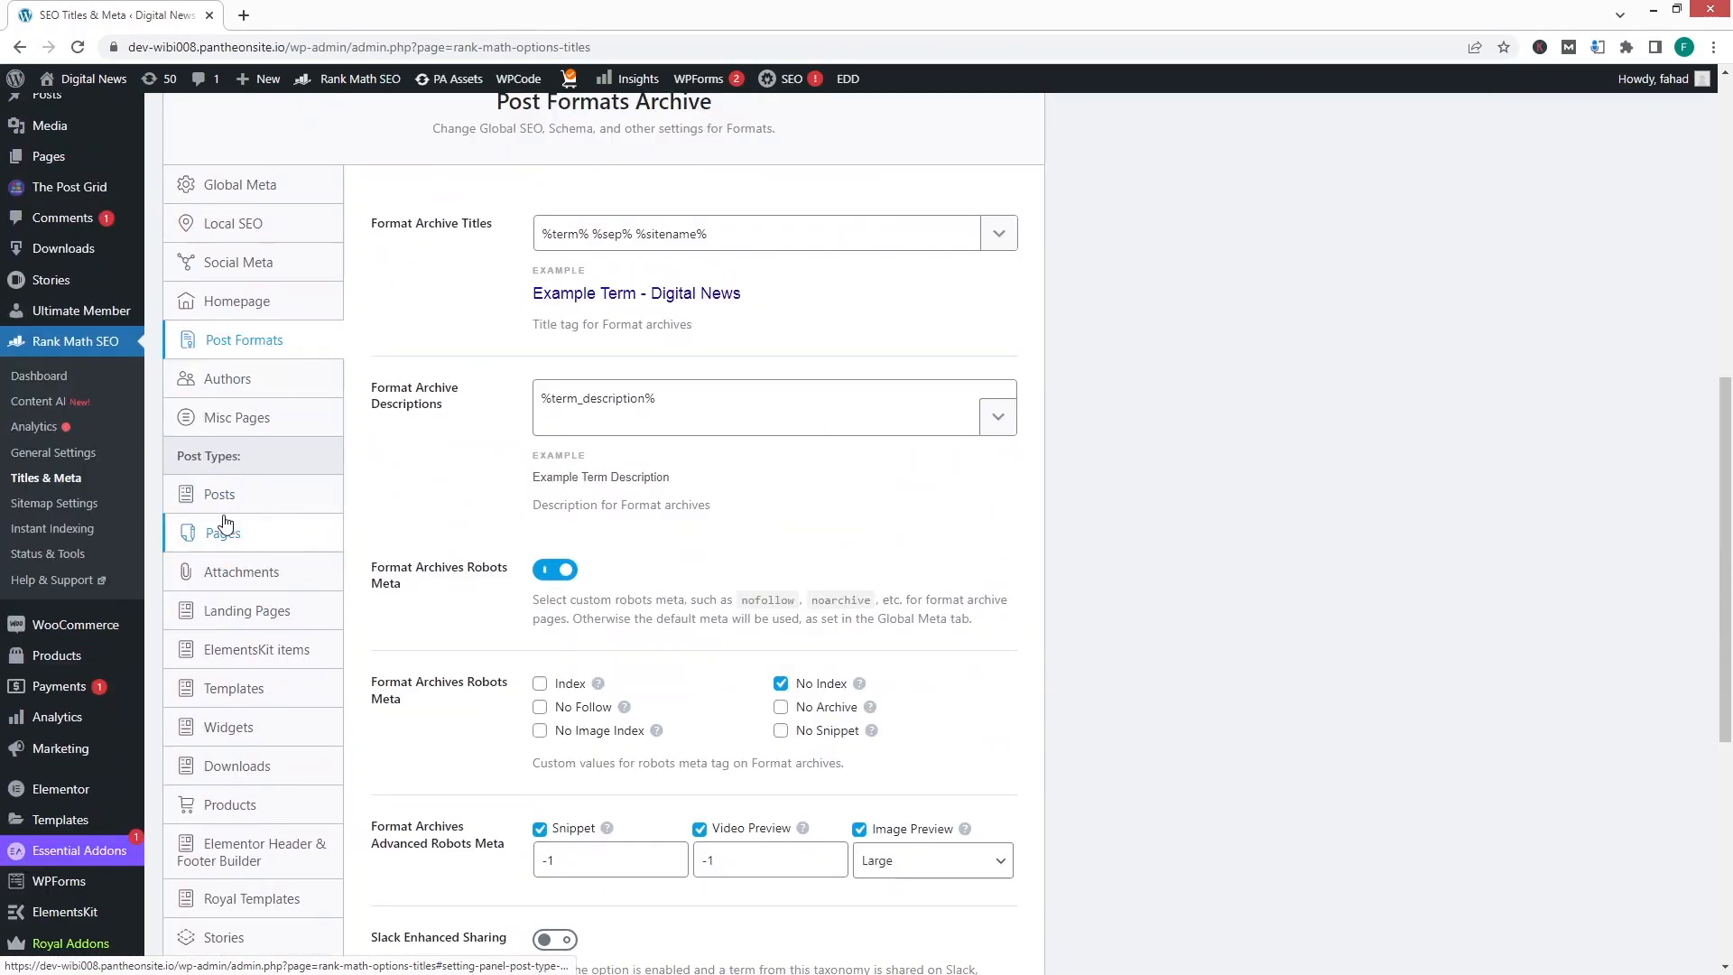
# - Open the General Settings and look over the Links options and the other sections, from Breadcrumbs to Content AI
pyautogui.click(68, 456)
pyautogui.scroll(-2, 350, 454)
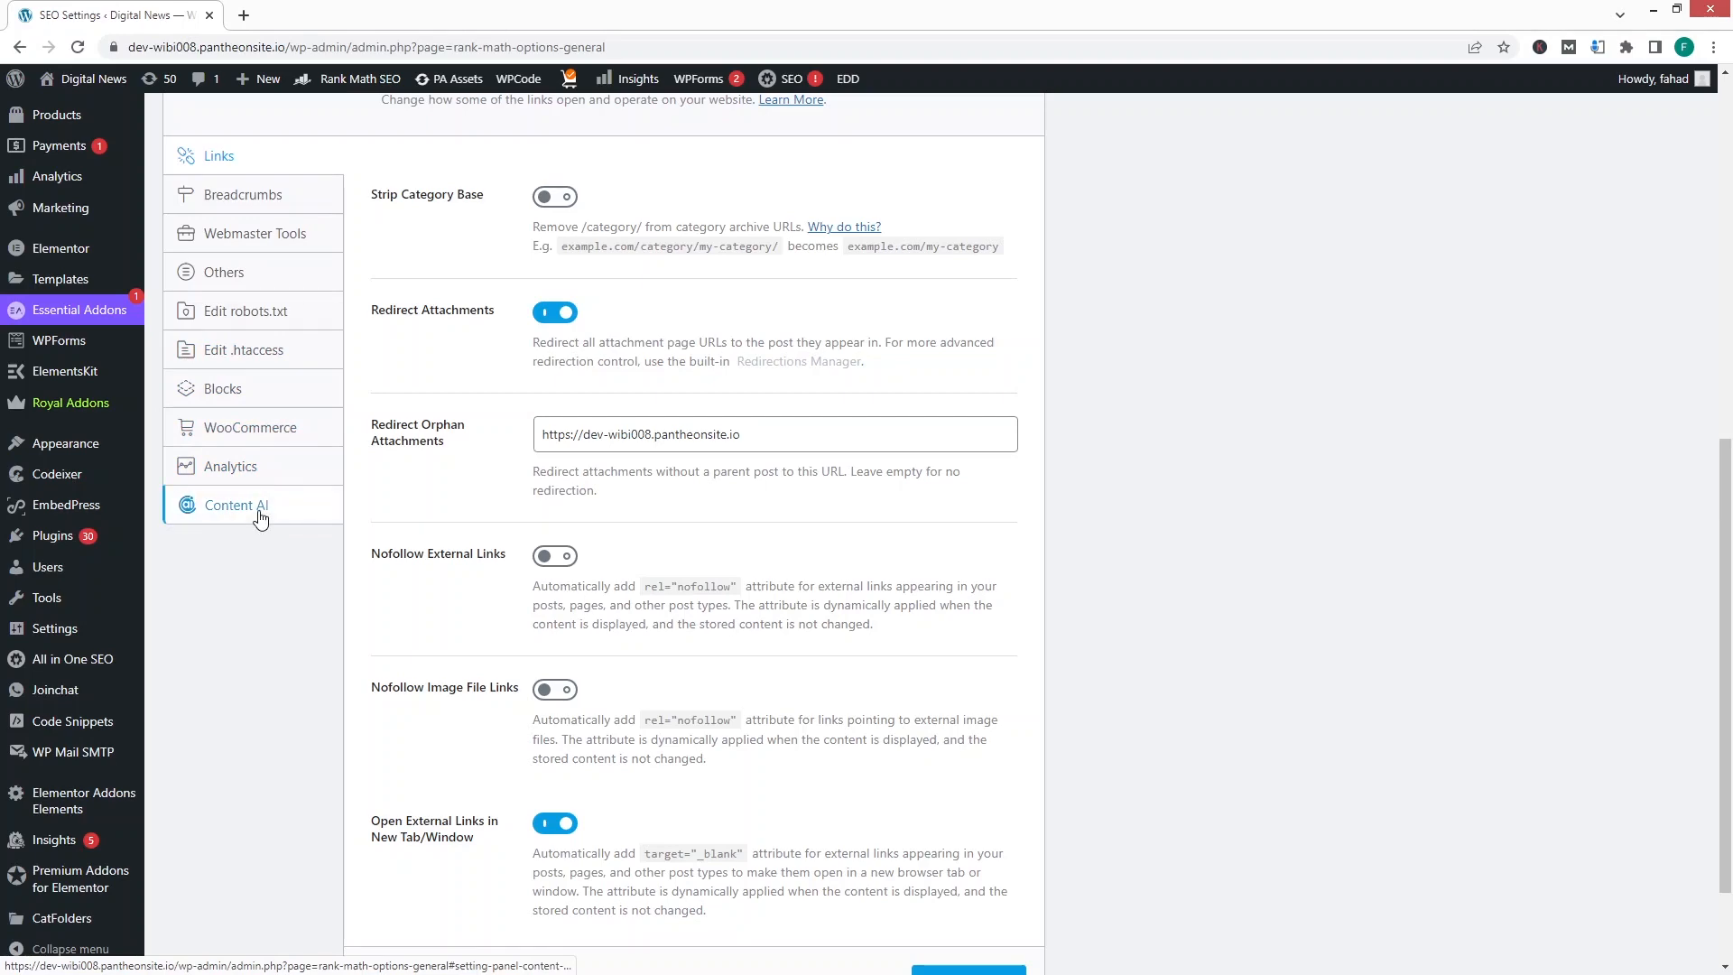
pyautogui.scroll(6, 181, 439)
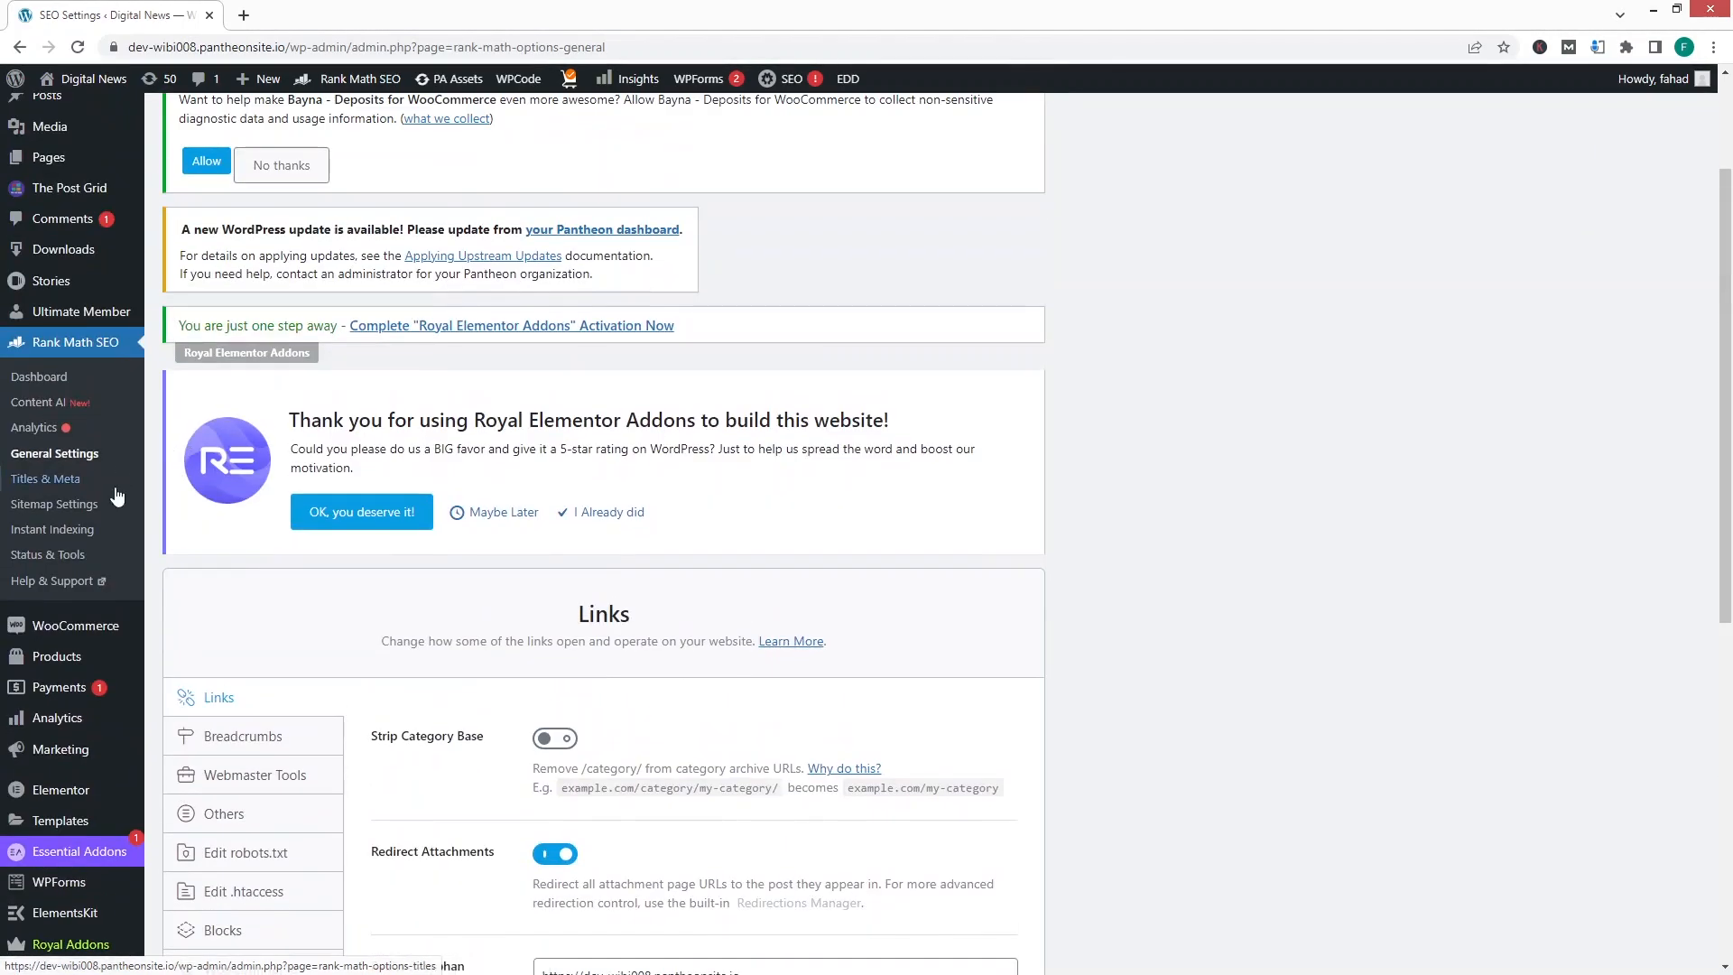
# - View Rank Math's Analytics page about connecting Google Services and open the Sitemap Settings
pyautogui.click(50, 433)
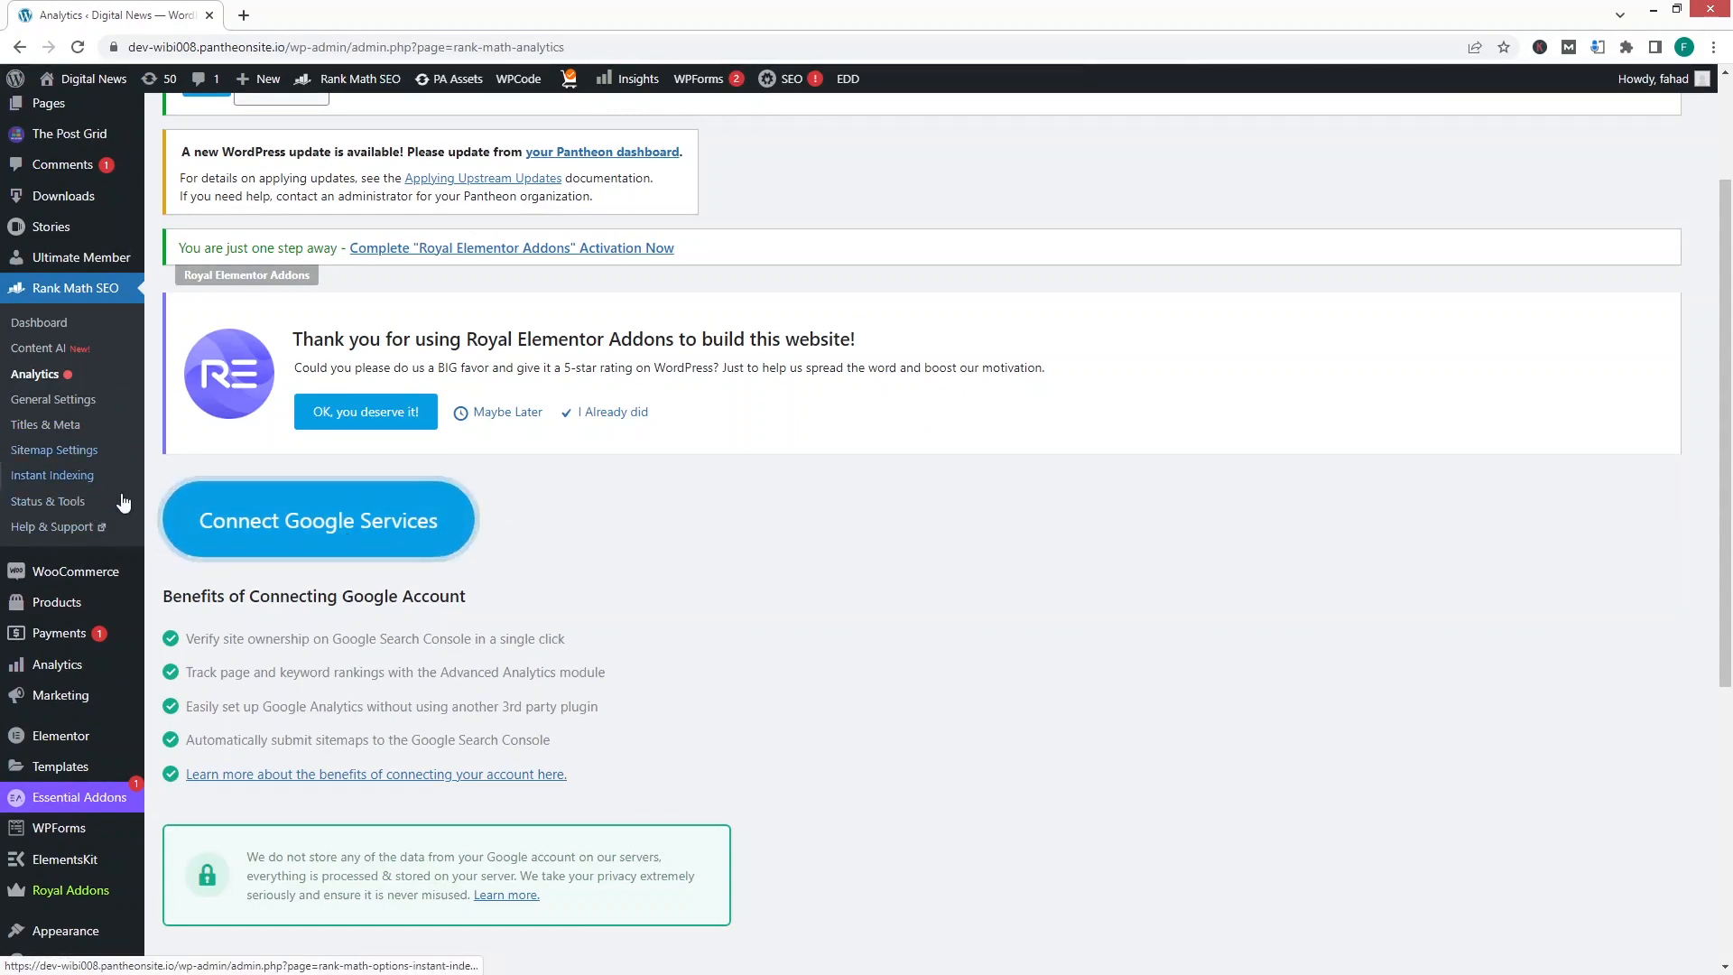
pyautogui.click(74, 458)
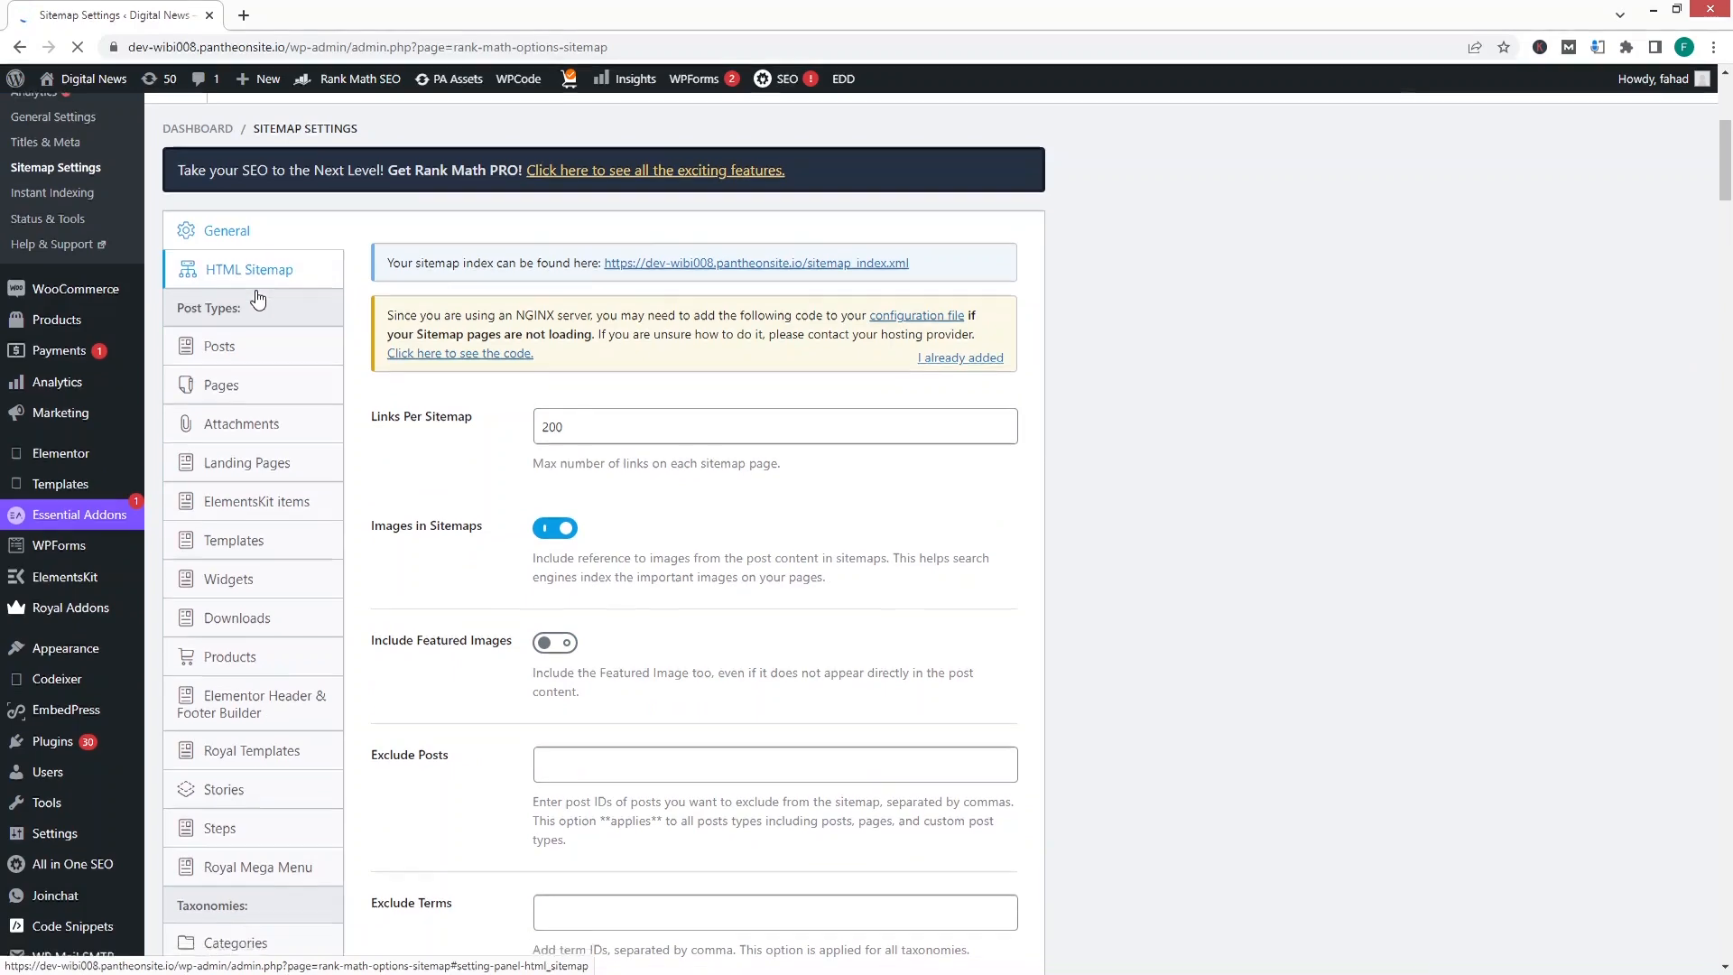
# - Look over the general Sitemap Settings and the list of post type and taxonomy sections, from Posts to Product tags
pyautogui.scroll(-3, 252, 289)
pyautogui.scroll(-3, 243, 278)
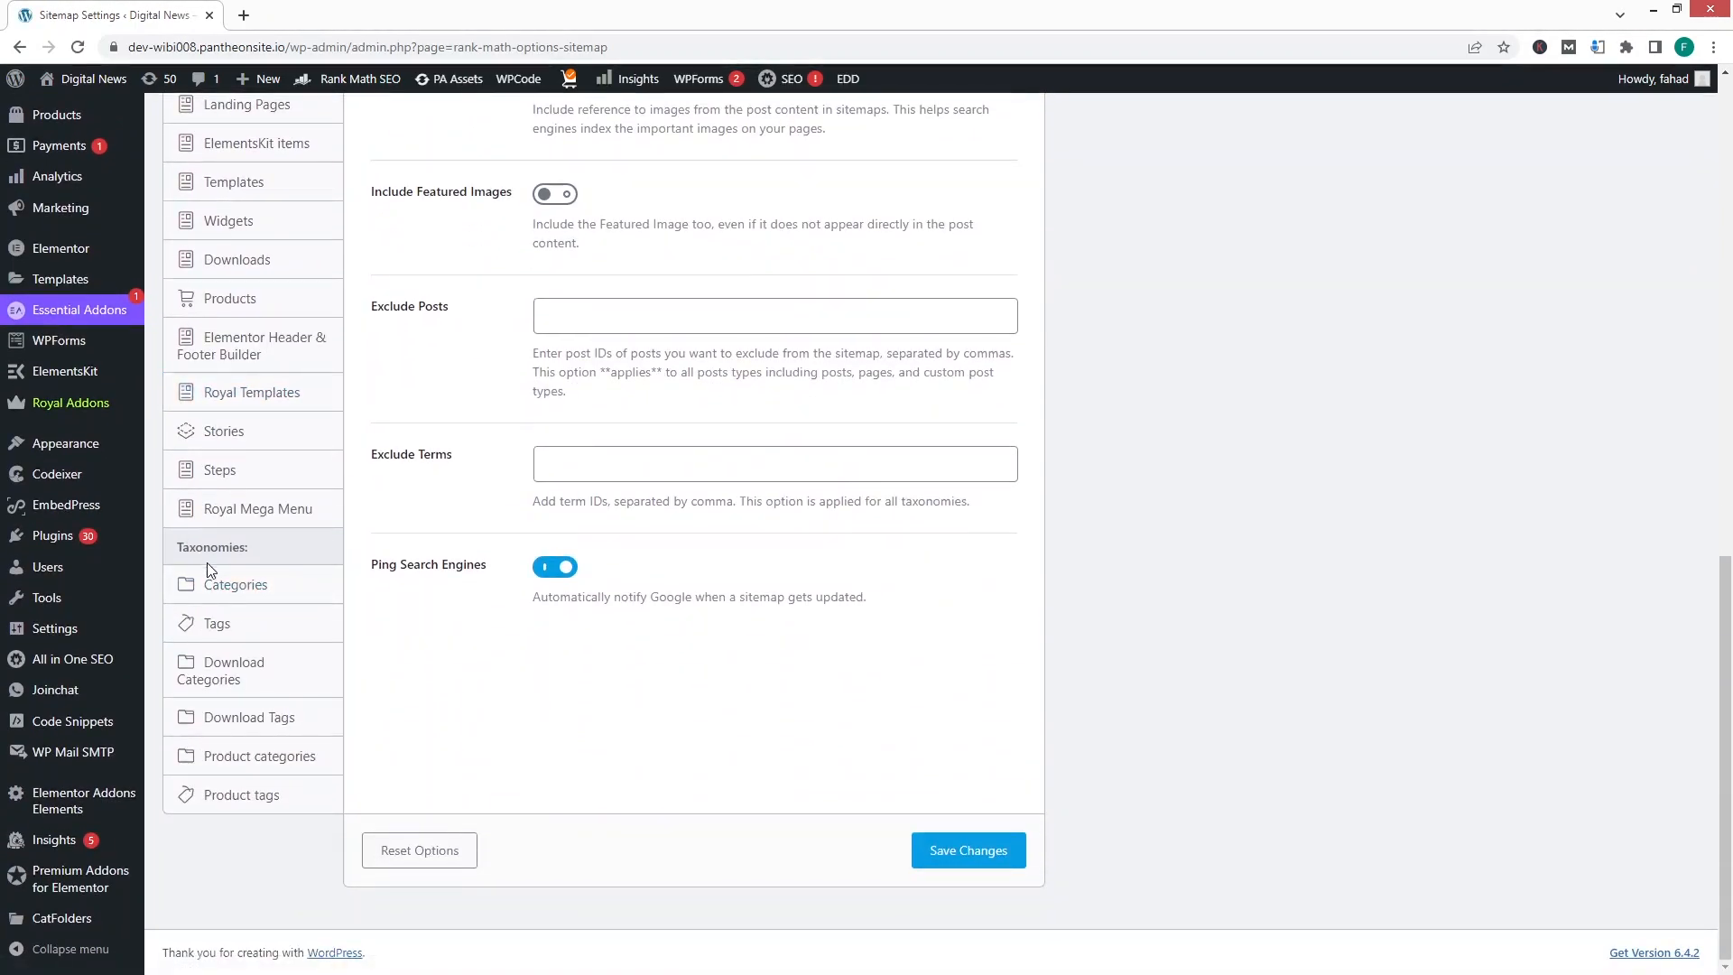
pyautogui.scroll(3, 207, 564)
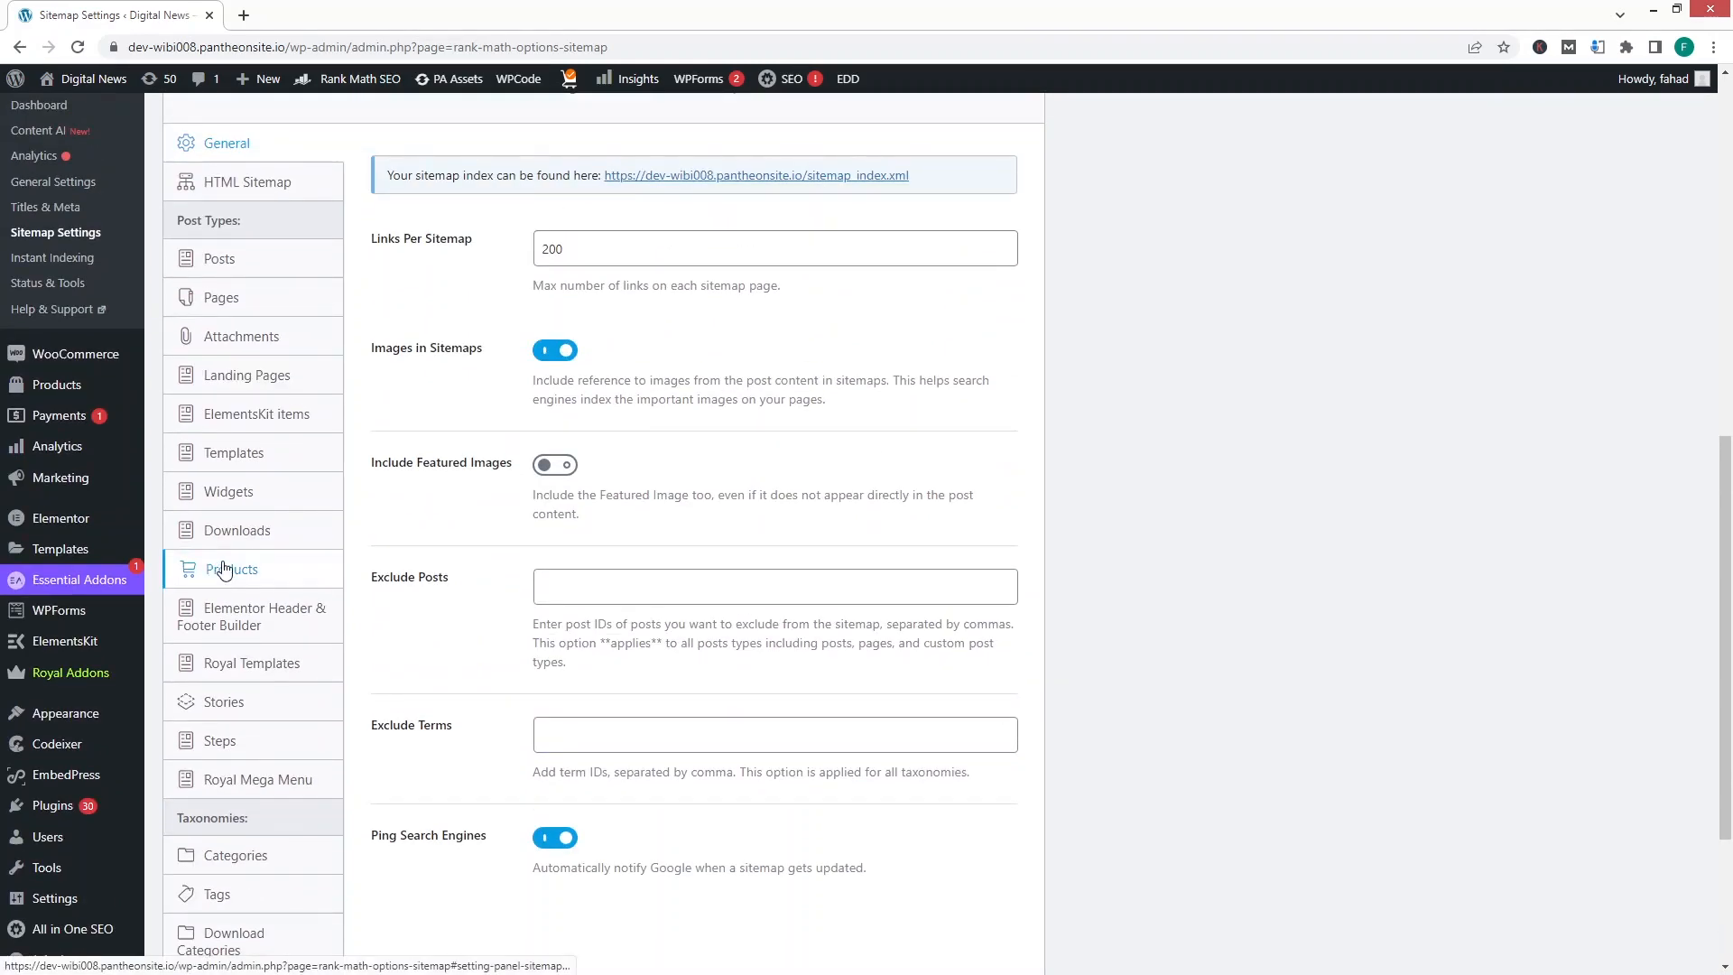
pyautogui.scroll(5, 217, 569)
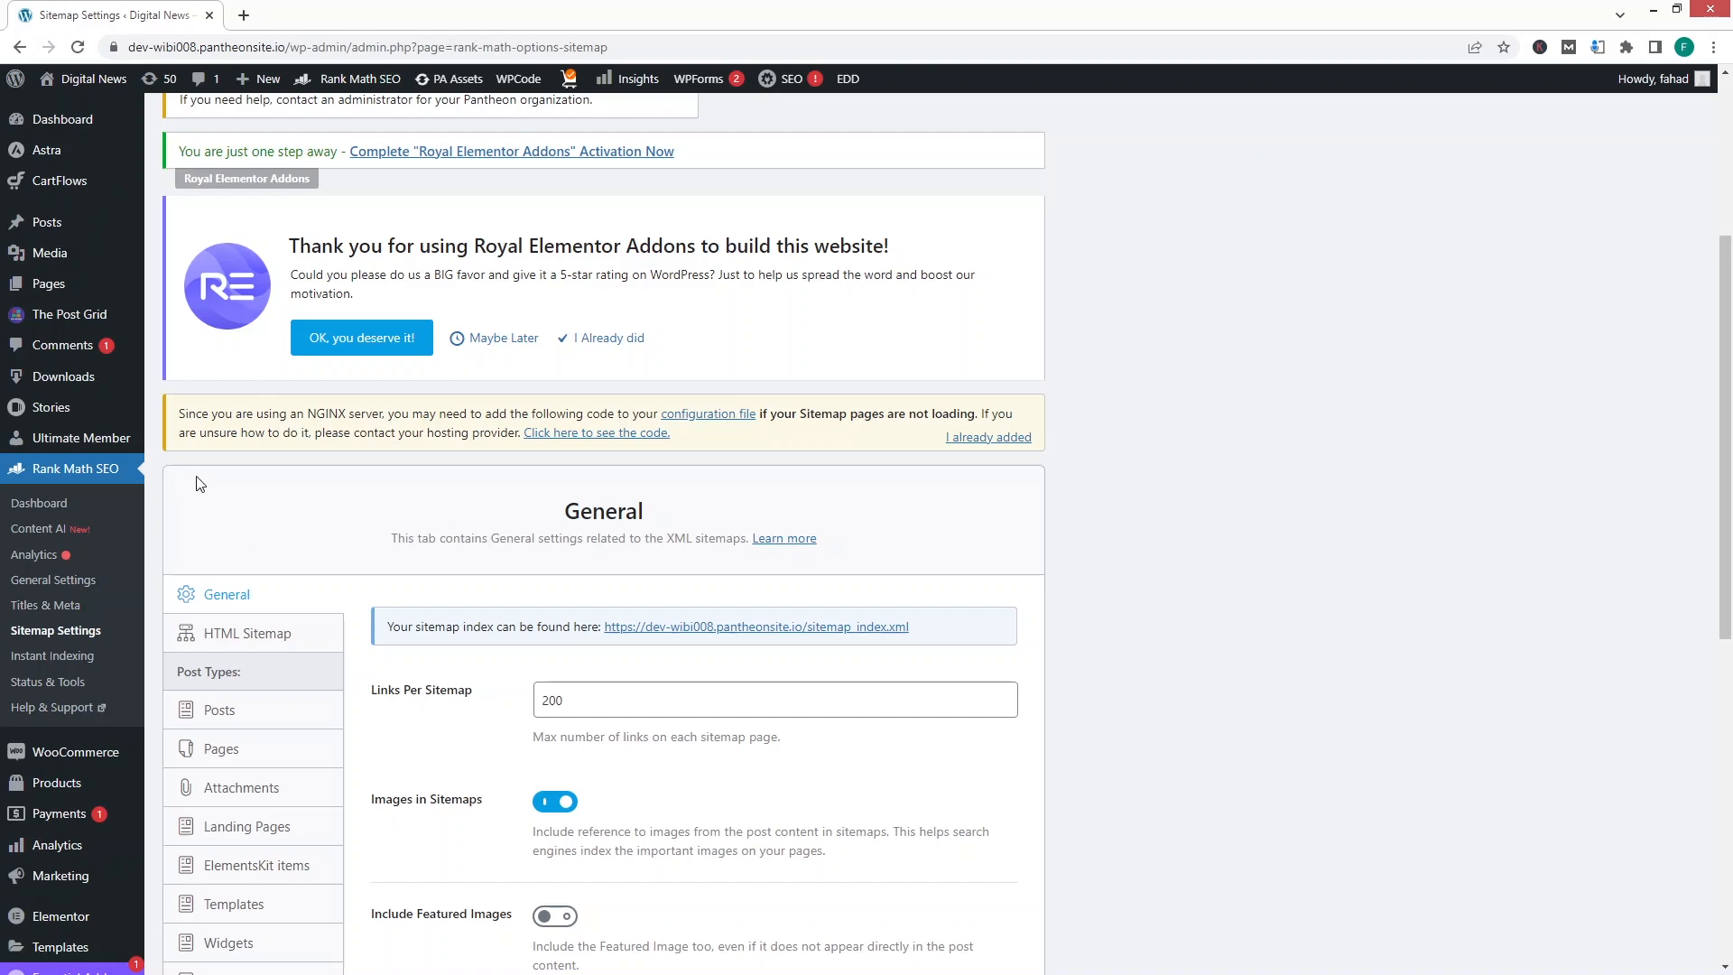
# - Go to the list of all posts and open the Lionel Messi article for editing
pyautogui.moveTo(65, 235)
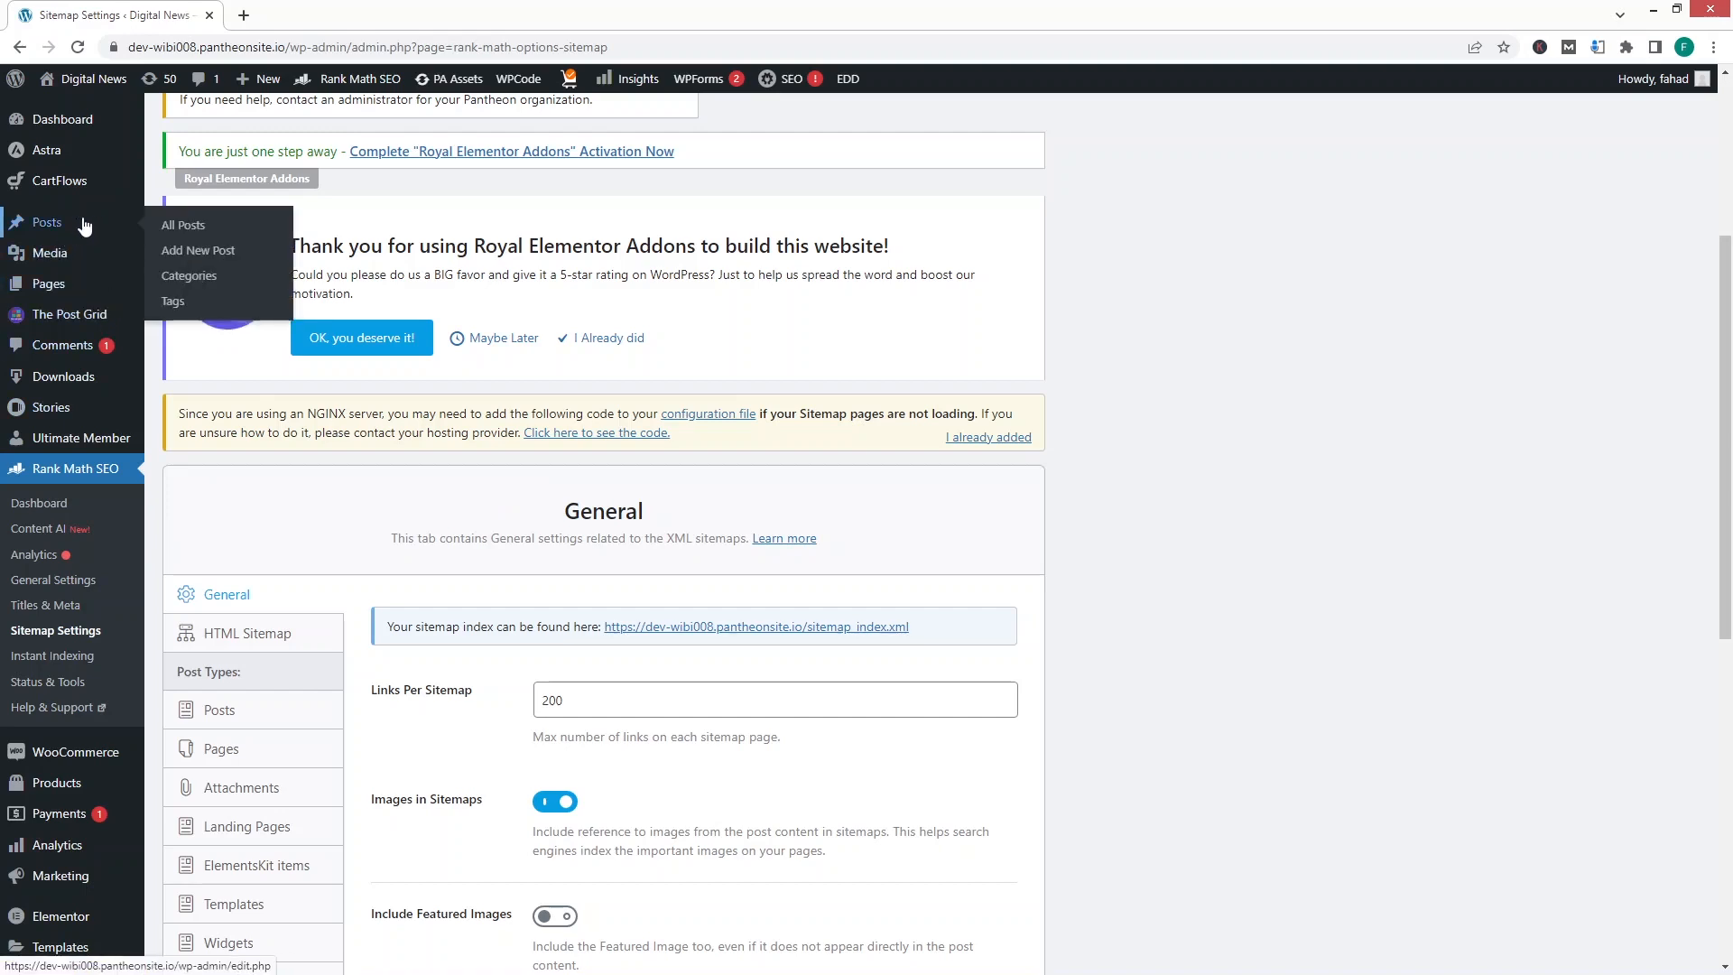
pyautogui.click(201, 228)
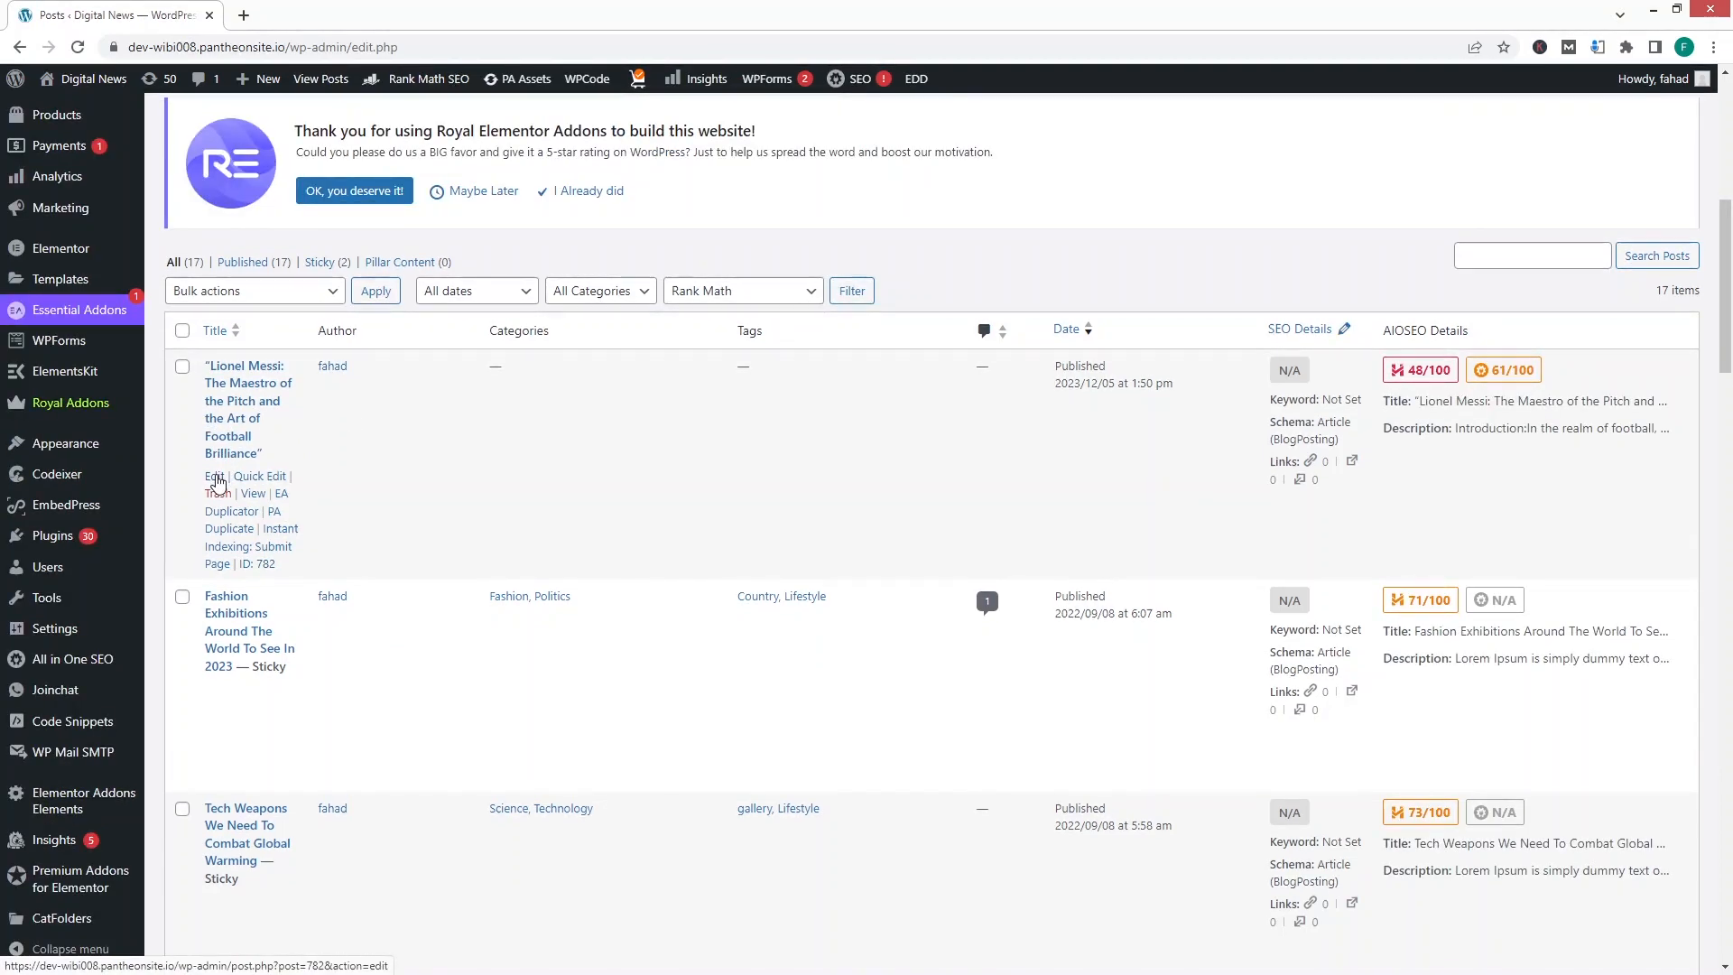
pyautogui.click(215, 479)
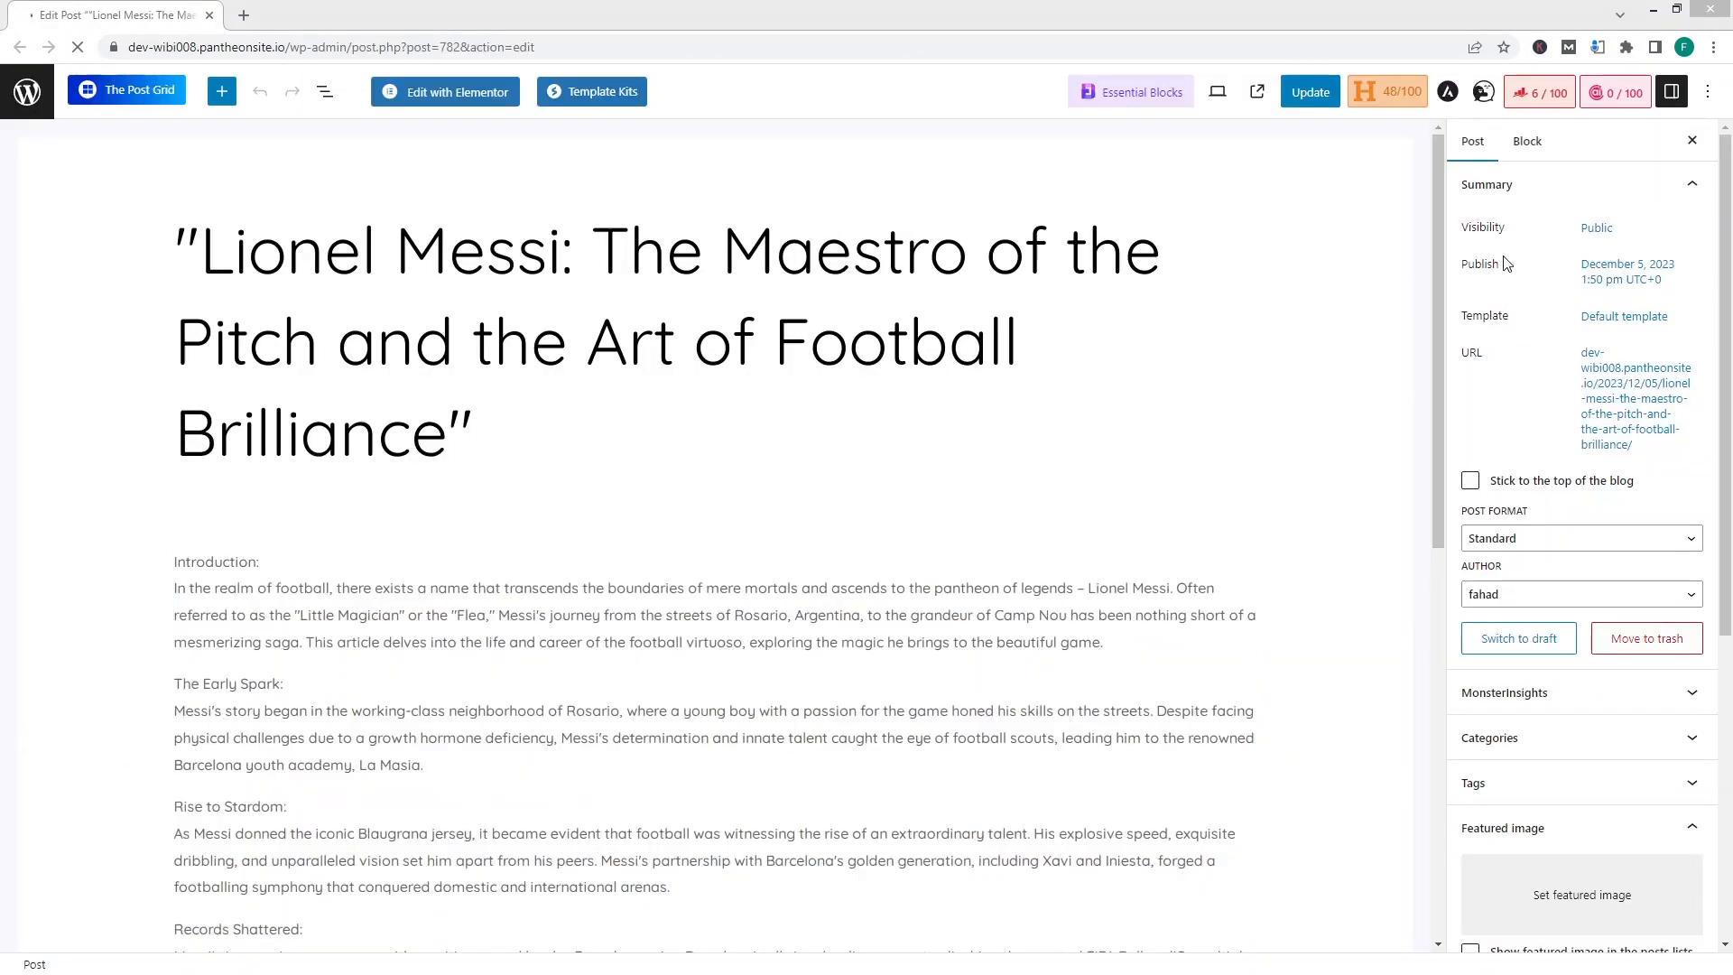
# - Open the post's Rank Math SEO analysis and examine the Basic SEO and Additional checks
pyautogui.click(1531, 97)
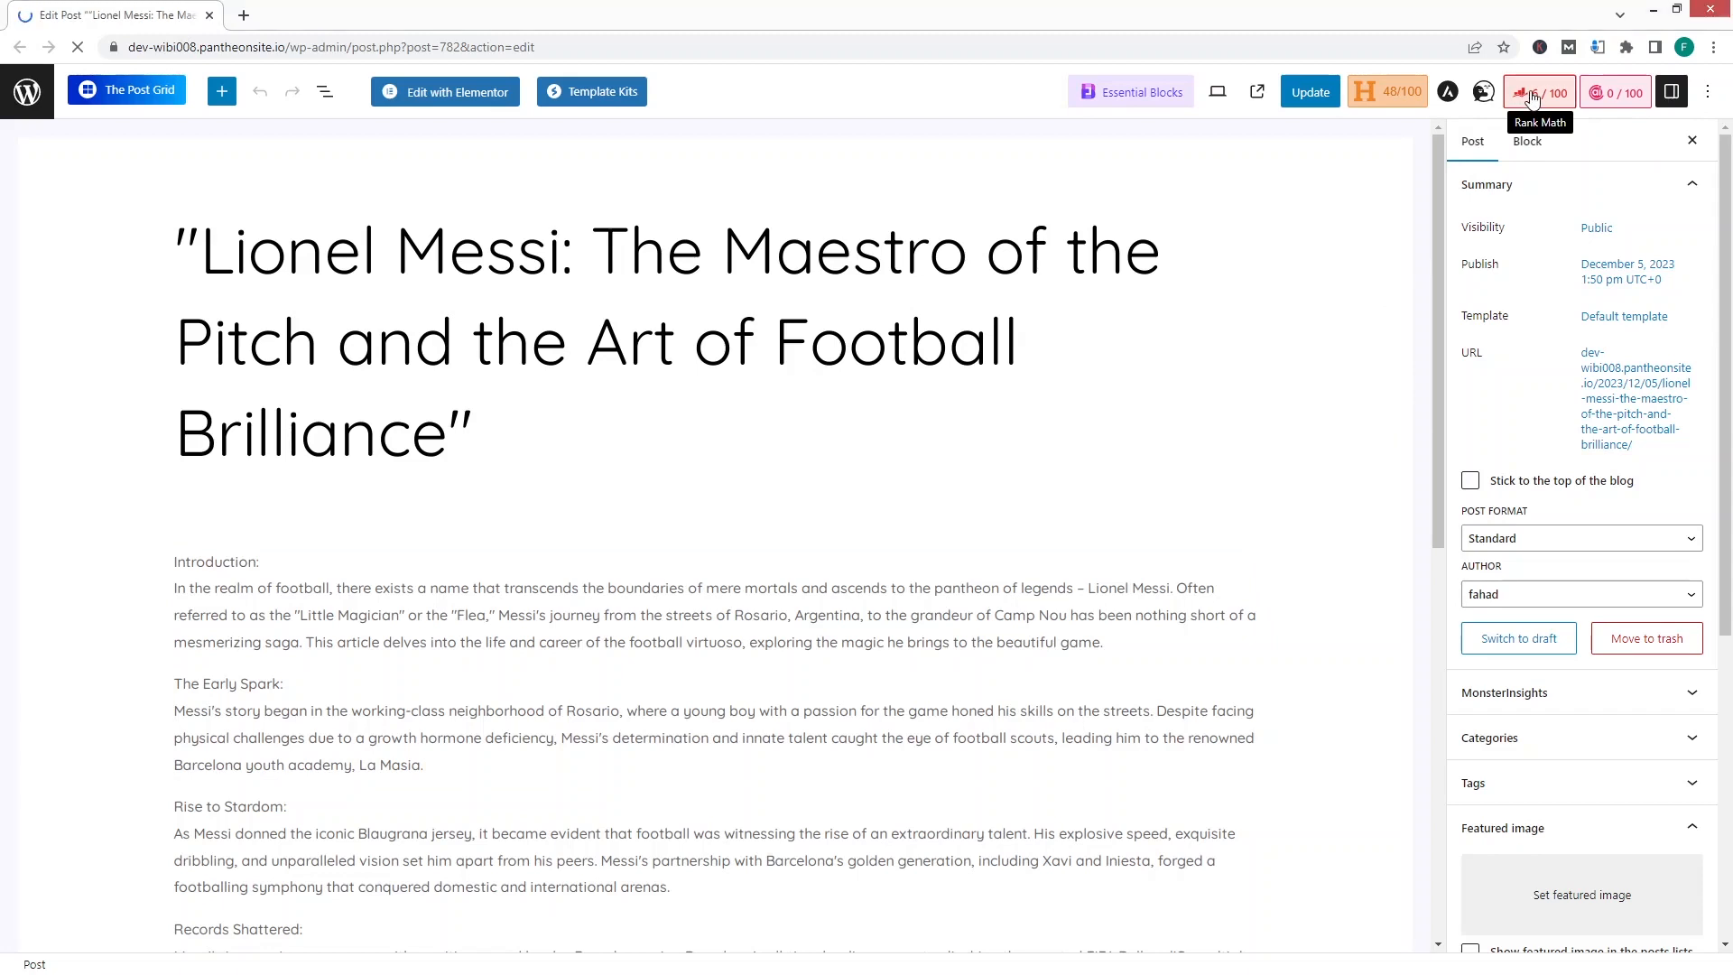
pyautogui.scroll(-1, 1535, 334)
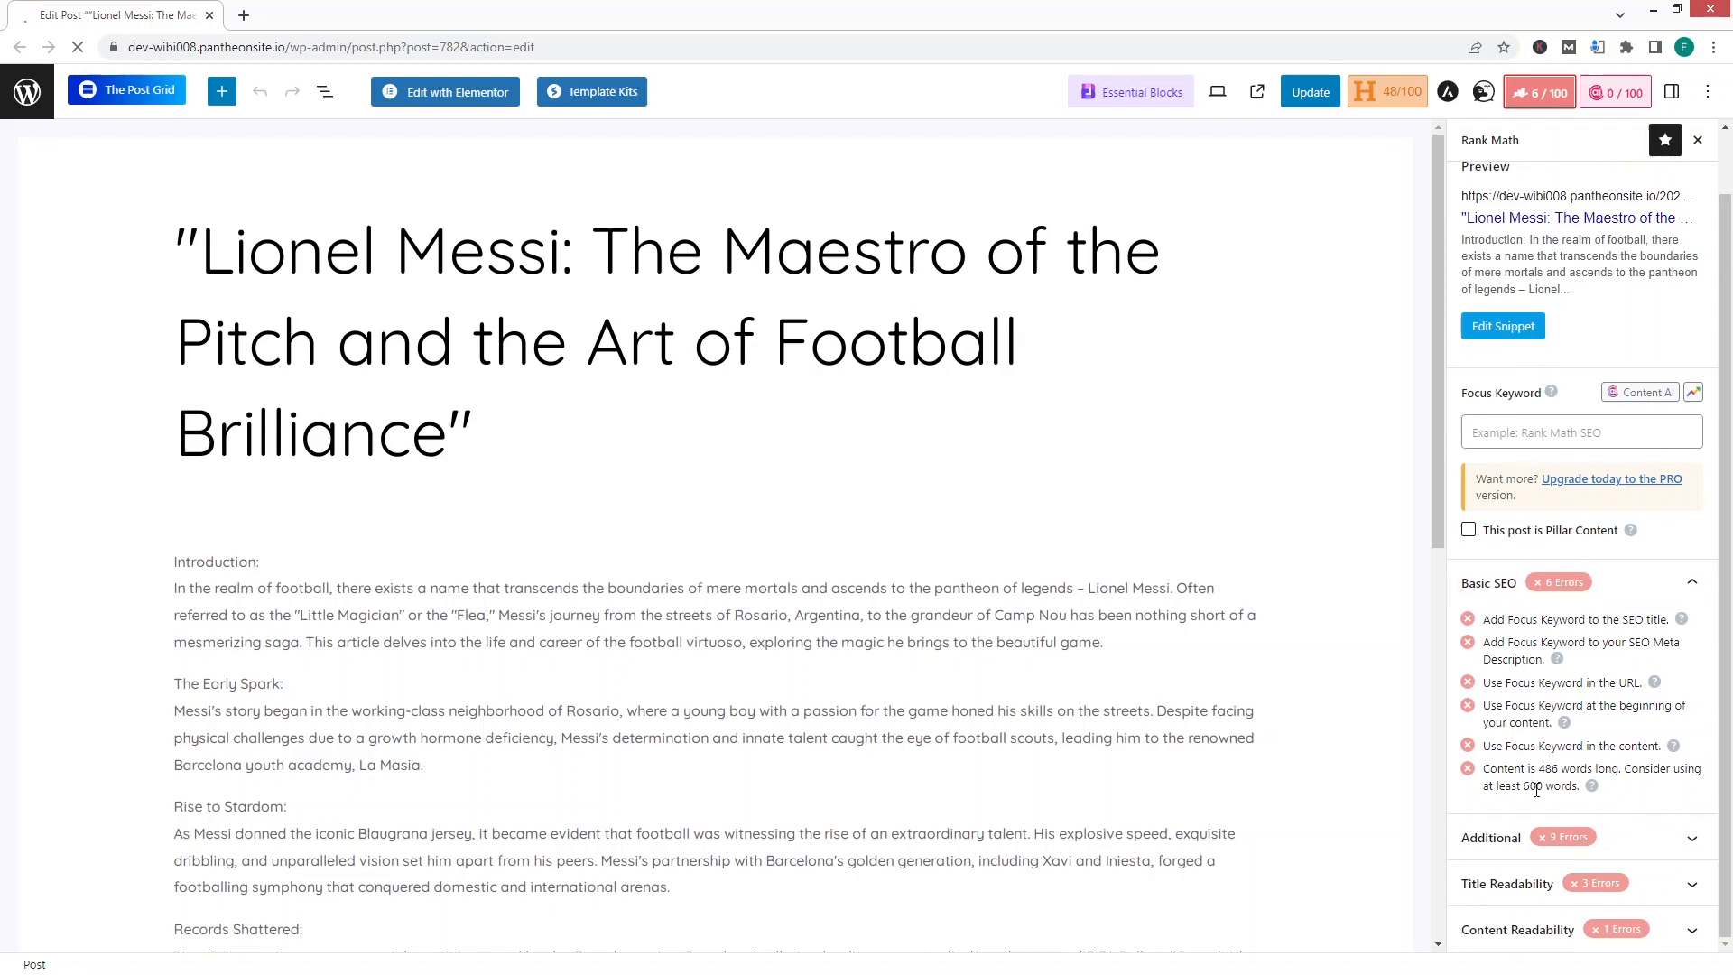
pyautogui.click(1489, 840)
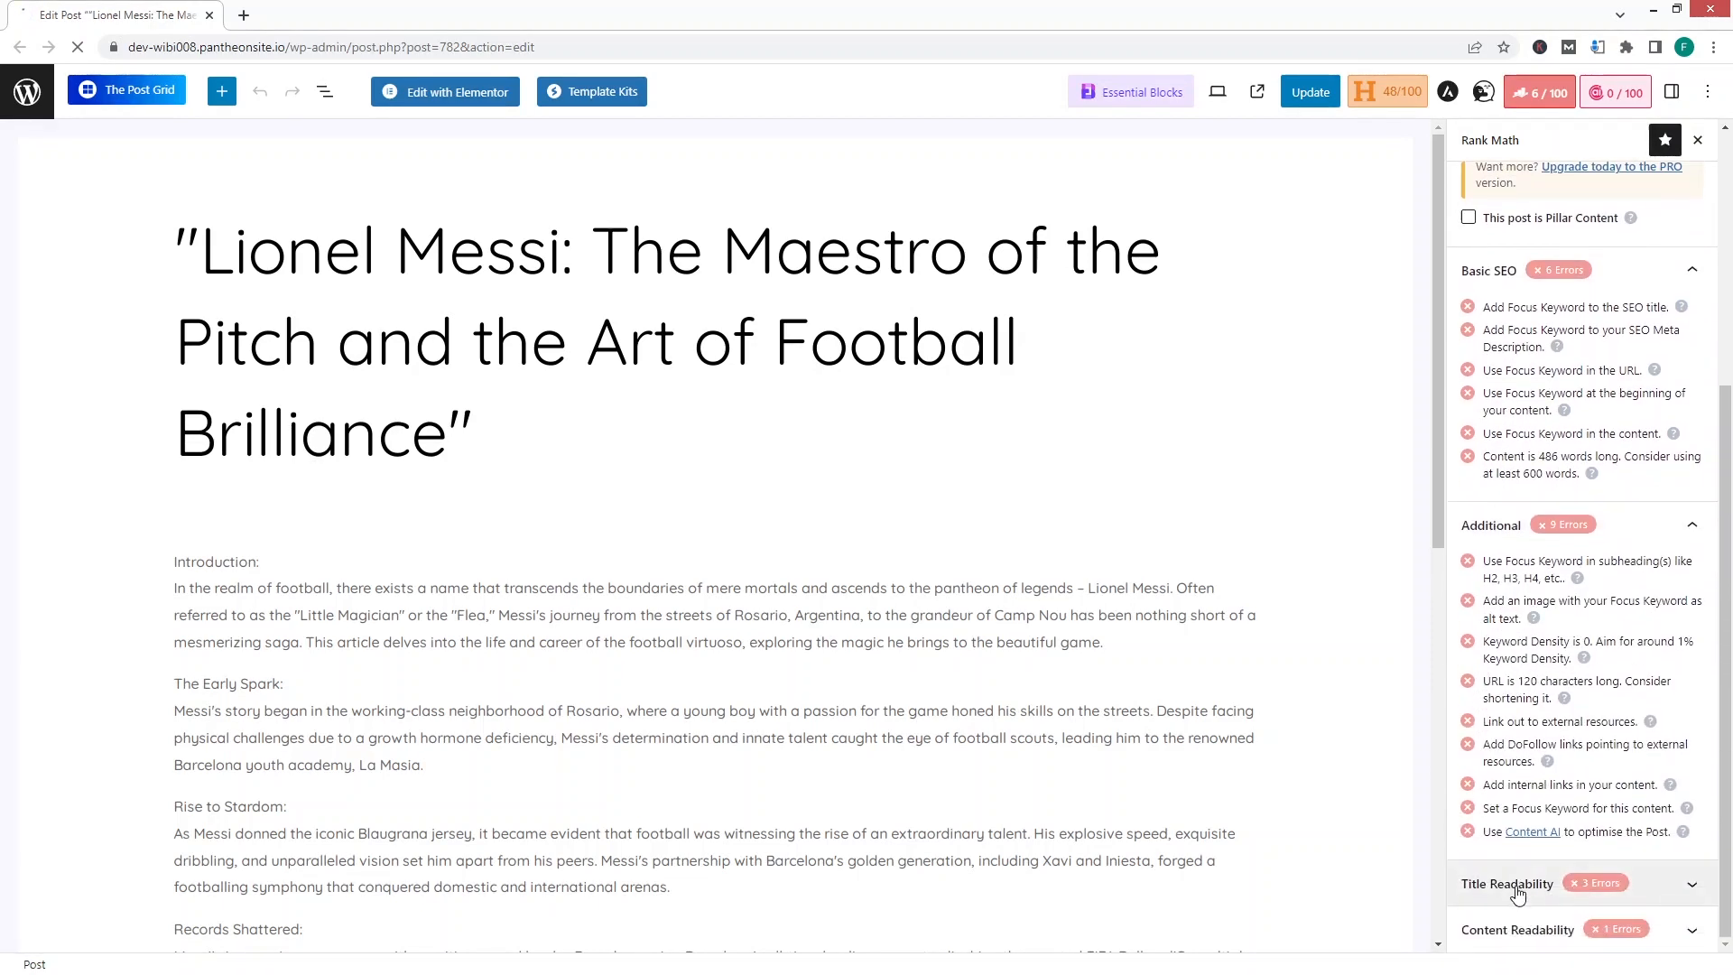